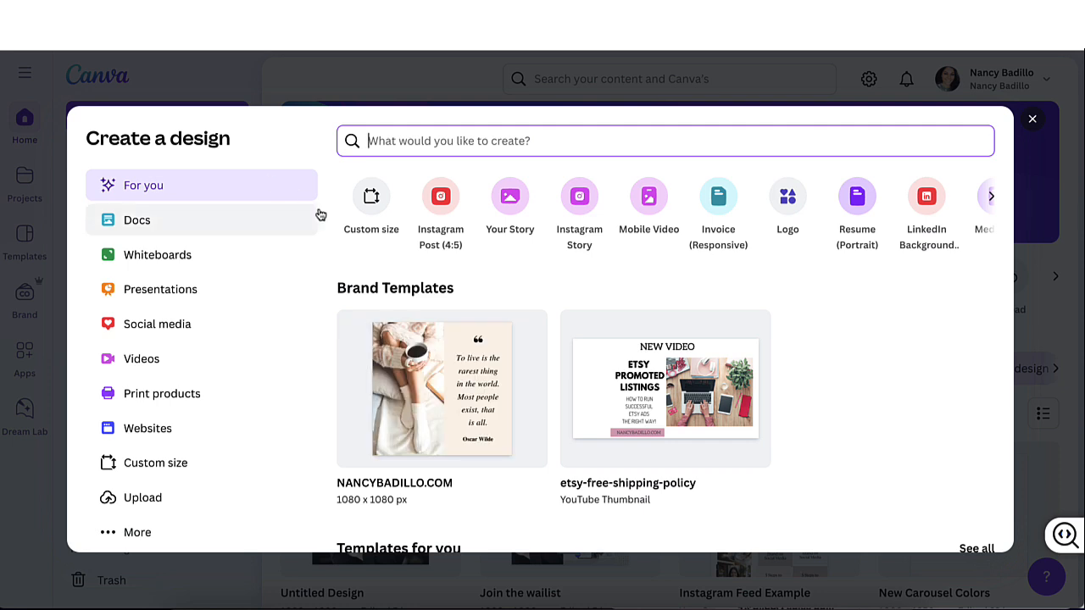
Create a new custom-size design measuring 1080 × 1080 px.
left_click(370, 202)
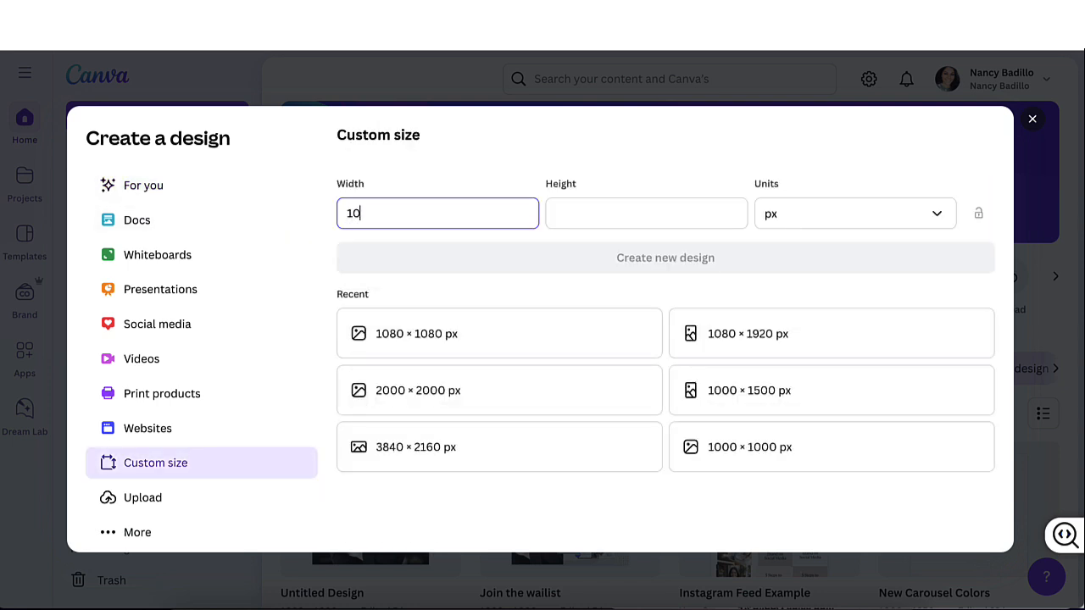
key("Tab")
type("1080")
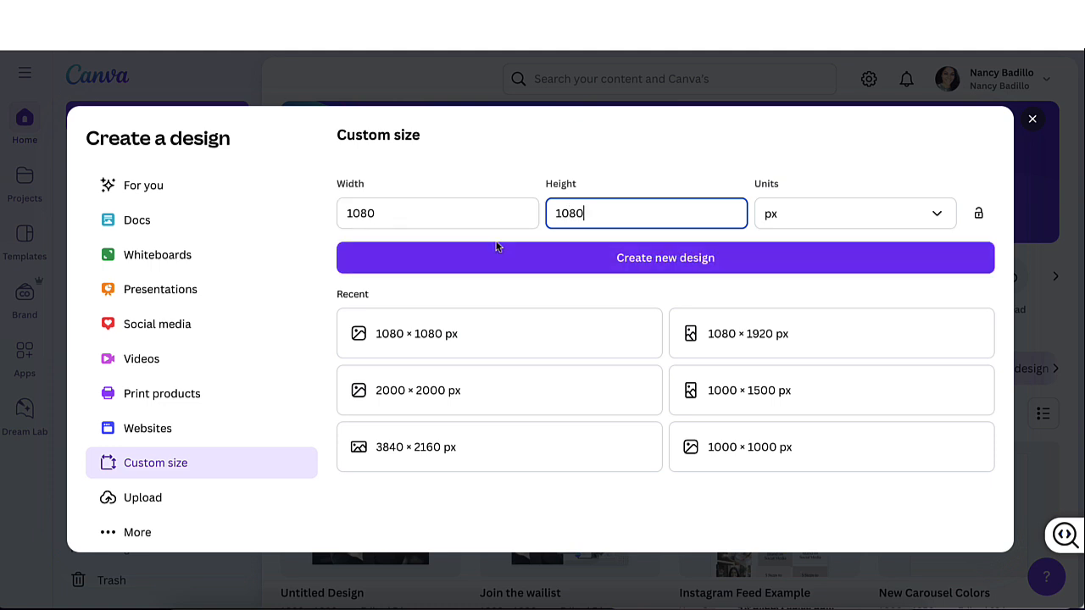
left_click(537, 265)
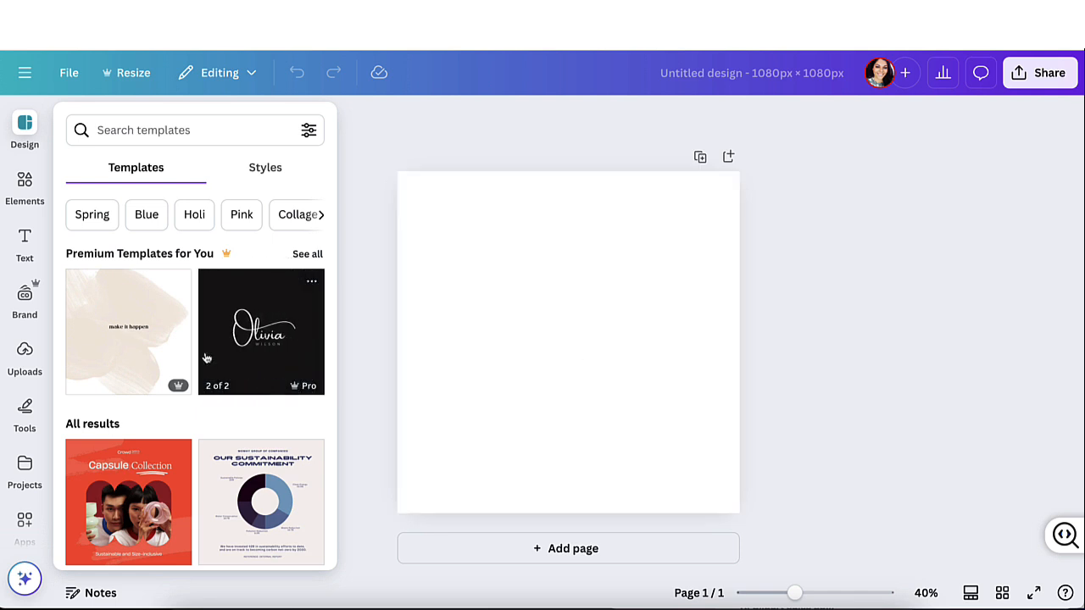
Place the uploaded portrait of the woman in the black shirt and enlarge it to fill the whole page.
left_click(28, 354)
left_click(105, 305)
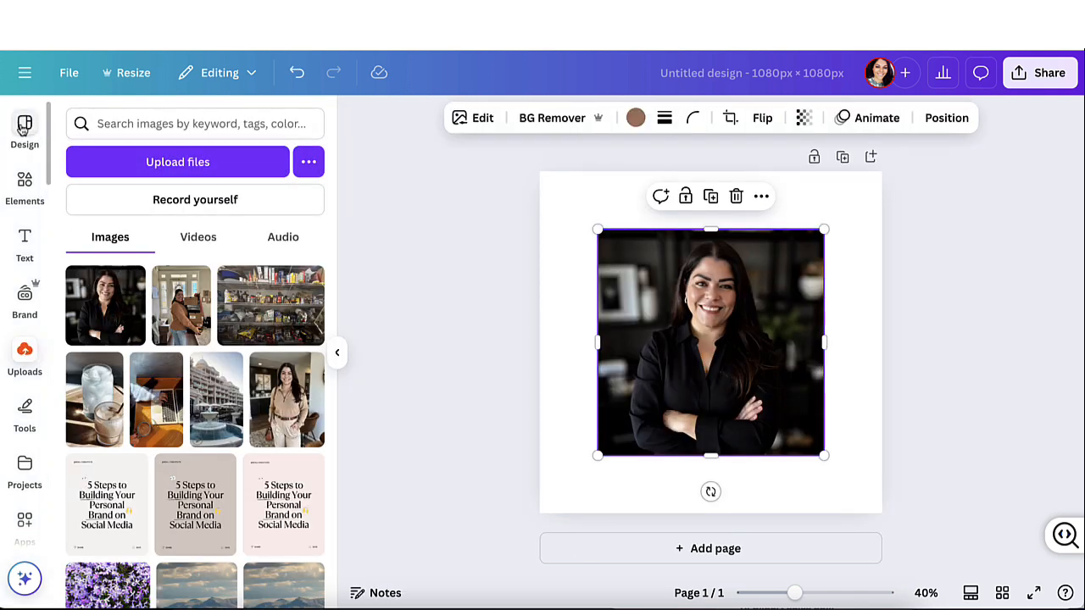
left_click(26, 125)
left_click_drag(638, 280, 580, 222)
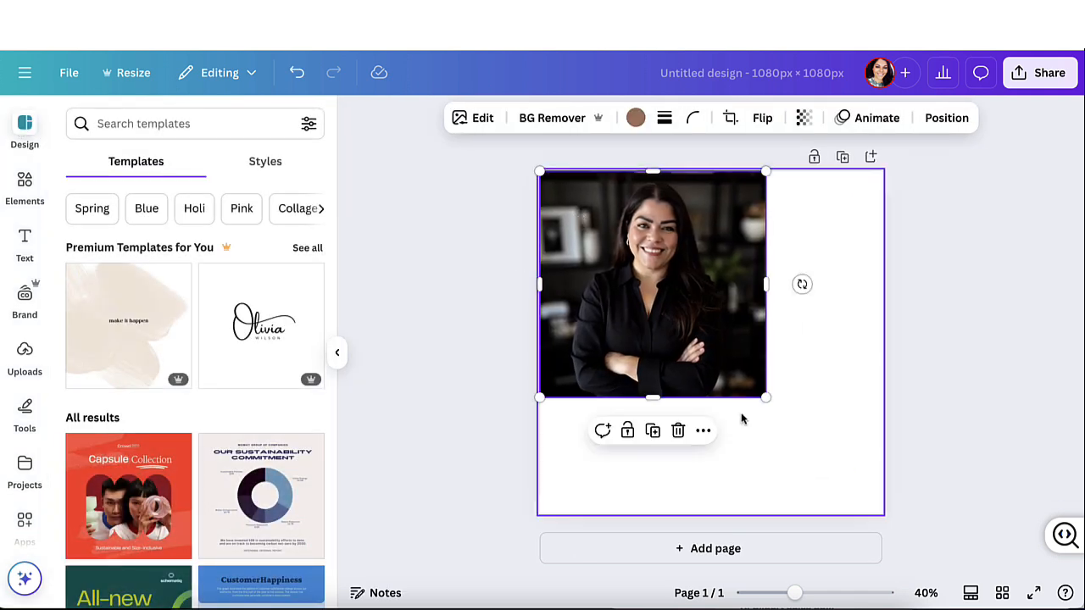
left_click_drag(768, 396, 901, 498)
left_click(938, 440)
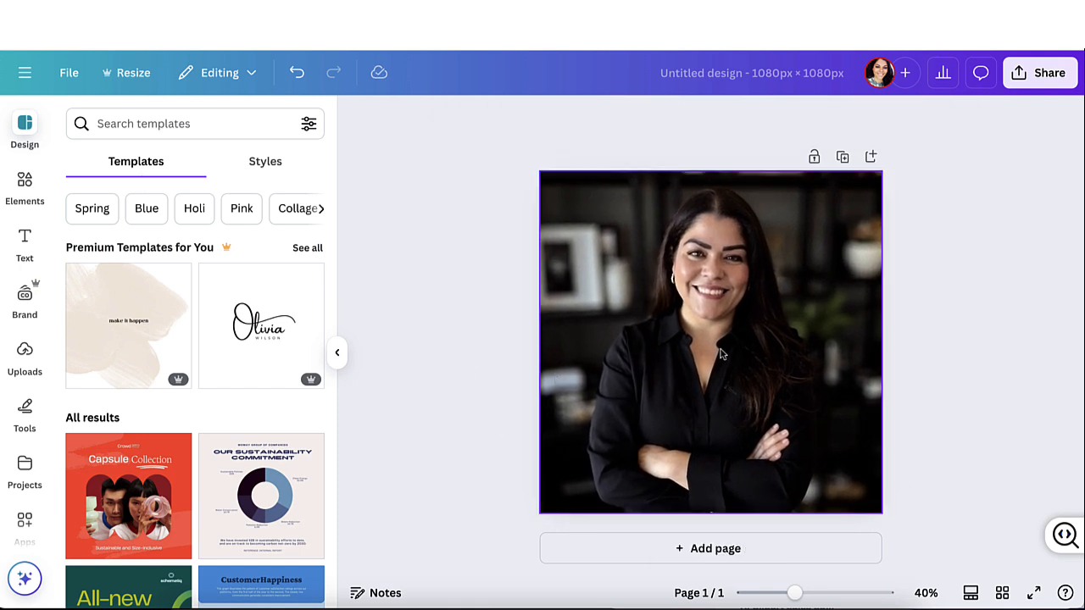
Add a square shape, stretch it into a wide rectangle, and position it across the woman's torso below her face.
left_click(29, 185)
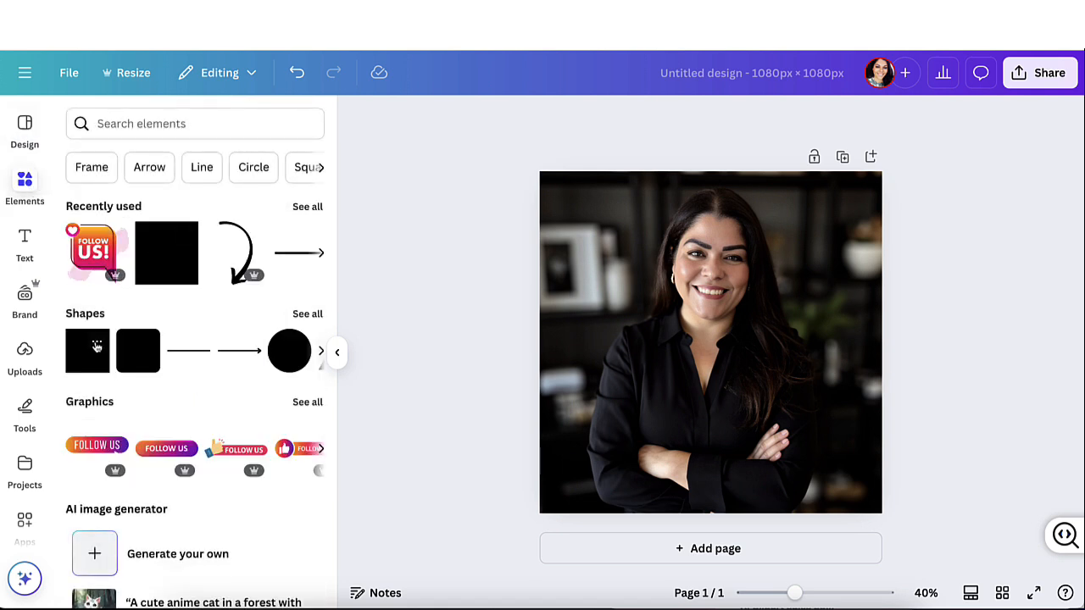
left_click(88, 355)
left_click_drag(659, 340, 564, 342)
left_click_drag(767, 342, 848, 342)
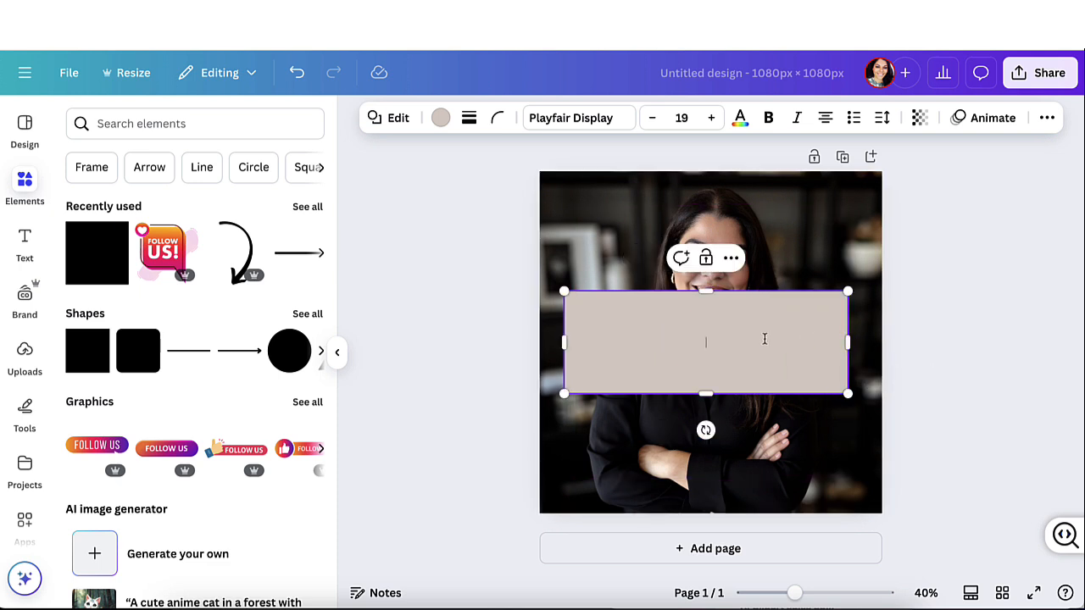
left_click(955, 333)
left_click_drag(763, 322, 768, 404)
Add a text box centred on the beige rectangle and colour its text black.
key("t")
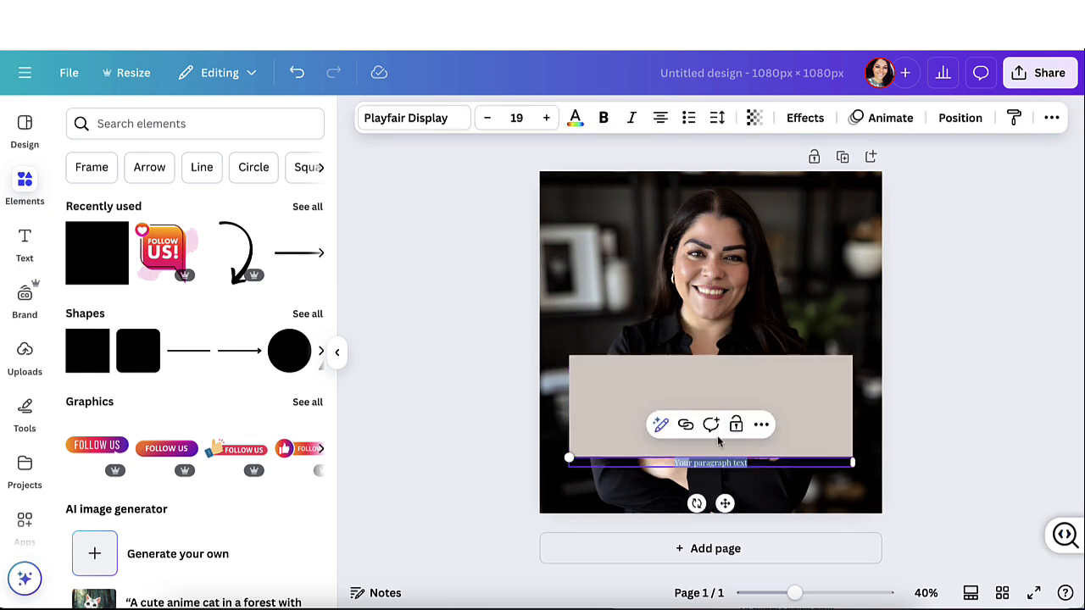
left_click_drag(724, 502, 730, 442)
double_click(723, 401)
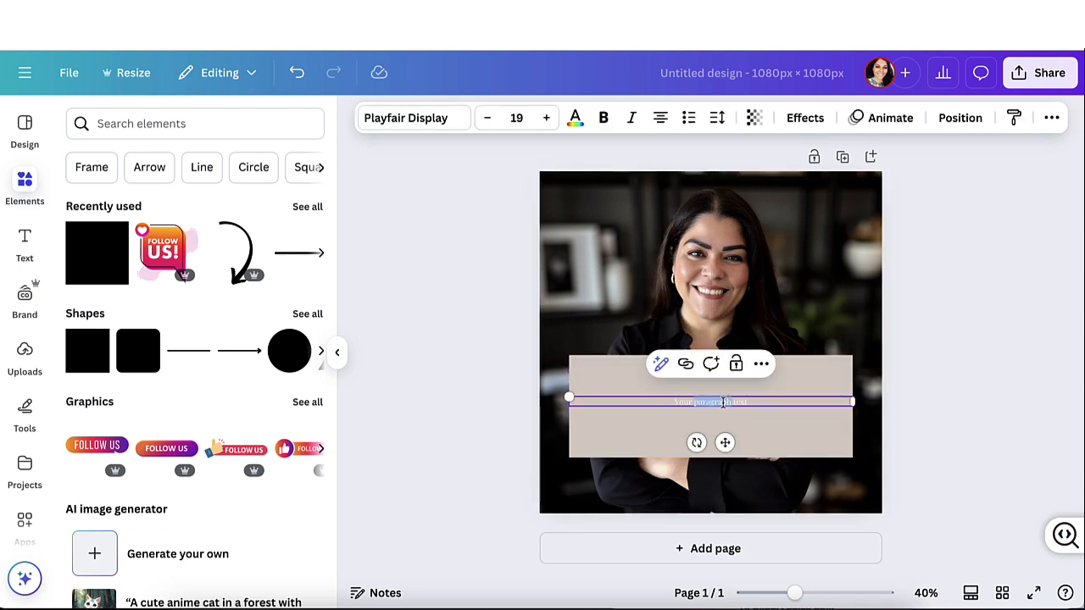
left_click(575, 118)
left_click(140, 245)
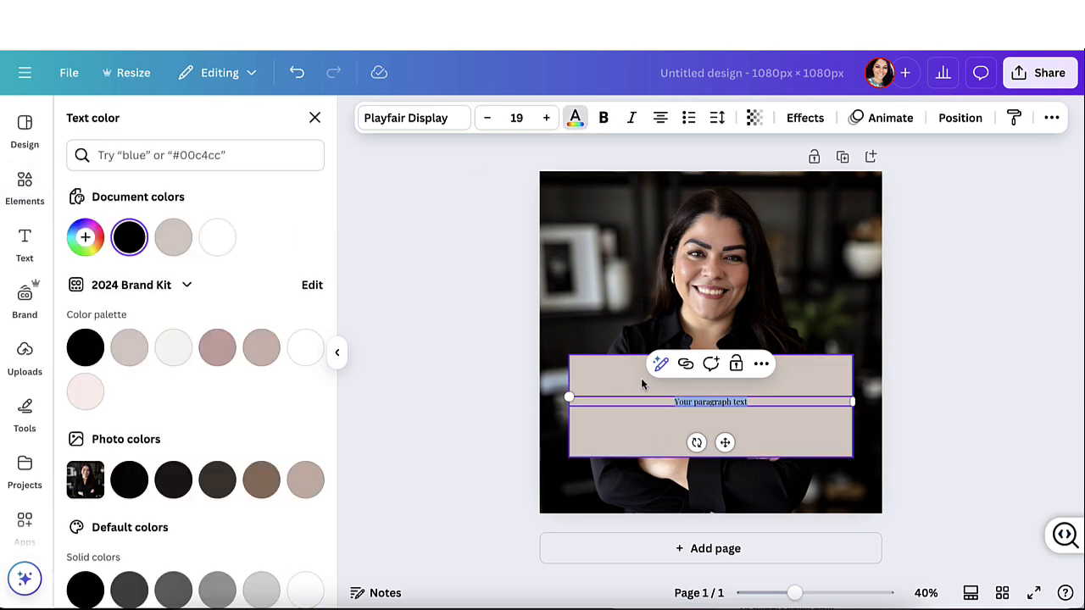
Increase the placeholder paragraph text's font size to 47.
left_click(546, 118)
left_click(546, 118)
left_click(546, 118)
left_click(546, 118)
left_click(546, 118)
left_click(546, 118)
left_click(546, 118)
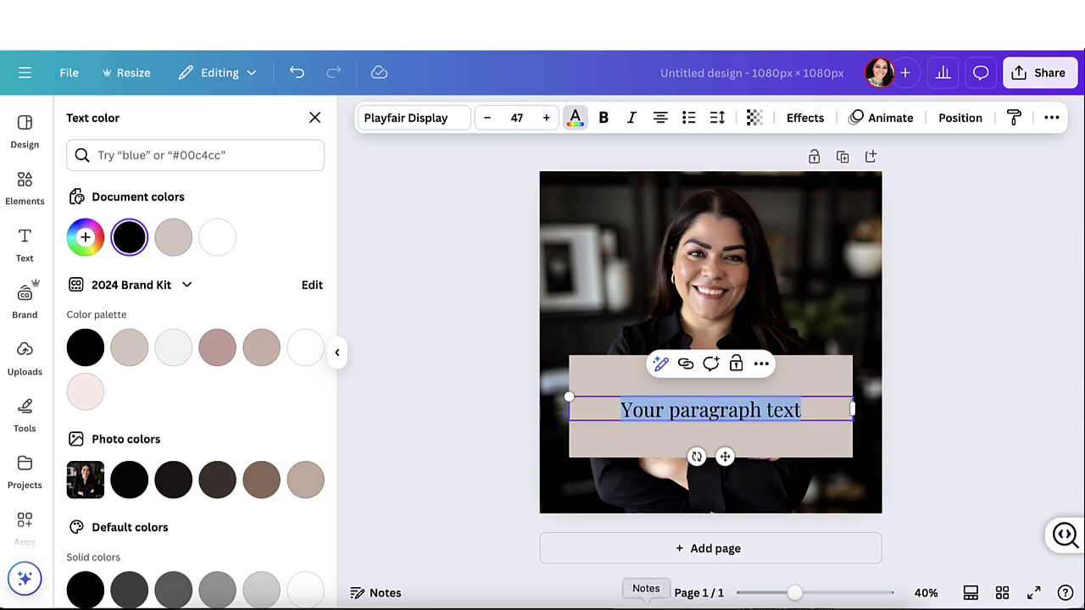
Copy the headline from the Notes app and replace the placeholder text with "Ready to turn your passion into profit? Follow me for daily tips".
left_click(646, 602)
left_click_drag(979, 115, 867, 99)
key("super+c")
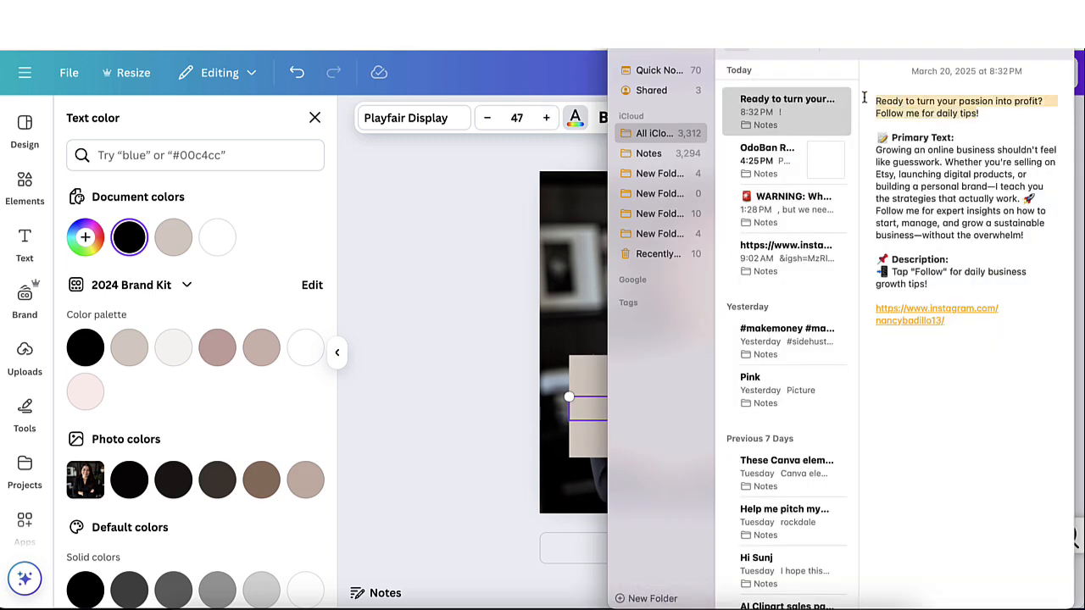
left_click(463, 248)
key("Return")
key("BackSpace")
key("super+v")
left_click_drag(746, 431, 711, 414)
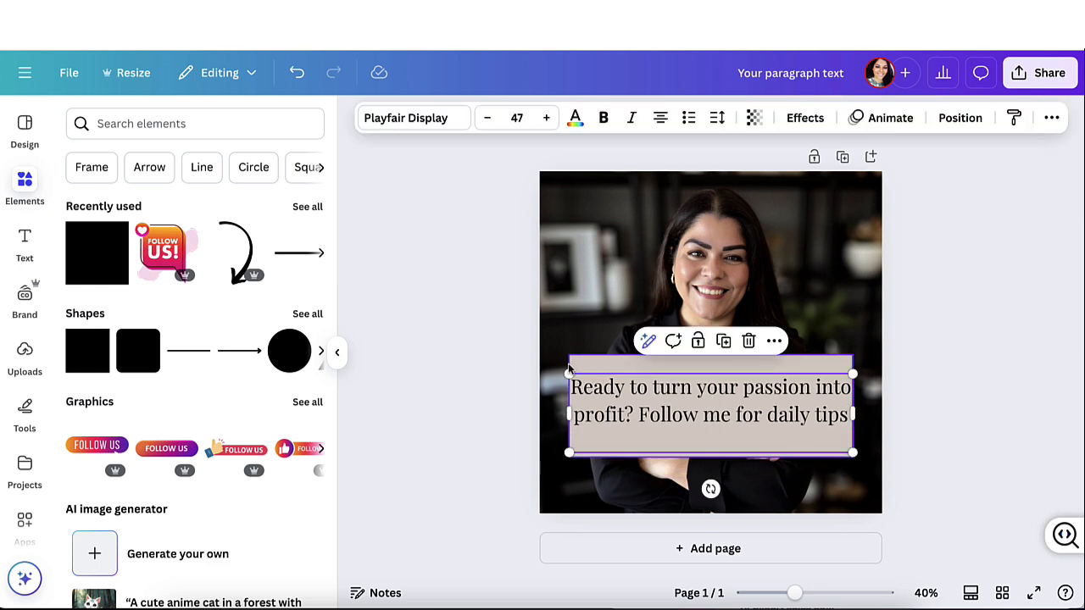
Scale the headline text down to about size 43.6 and centre it within the beige rectangle.
left_click_drag(569, 373, 583, 379)
mouse_move(853, 453)
left_mouse_down()
mouse_move(838, 452)
mouse_move(859, 461)
mouse_move(850, 457)
left_mouse_up()
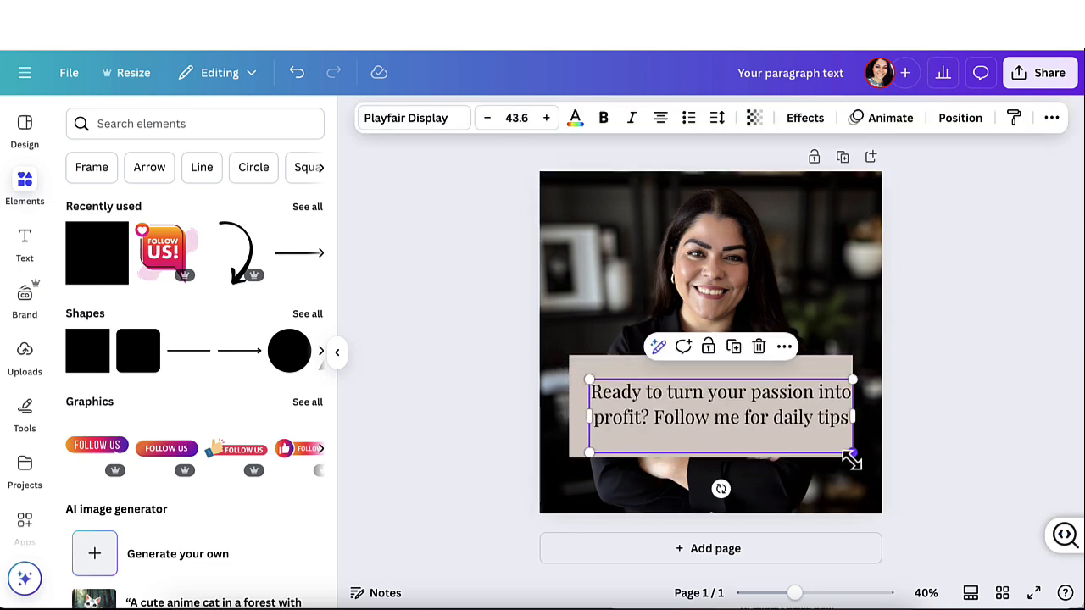
mouse_move(831, 415)
left_mouse_down()
mouse_move(801, 413)
mouse_move(819, 413)
left_mouse_up()
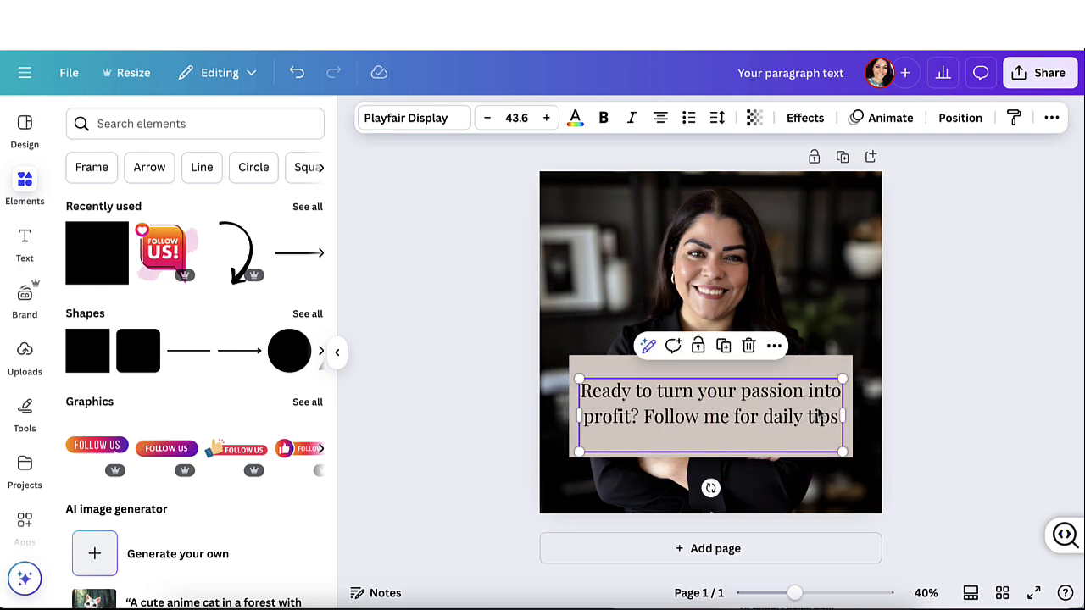
left_click(1043, 305)
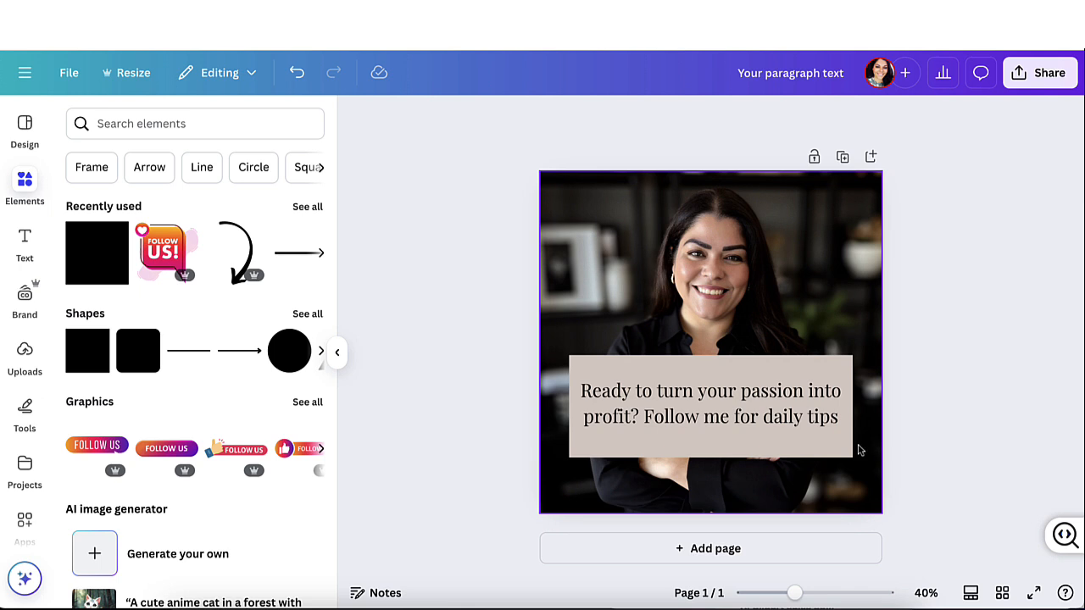
Recolour the rectangle behind the headline pale pink from the brand palette and trim its upper and lower edges closer to the text.
left_click(729, 376)
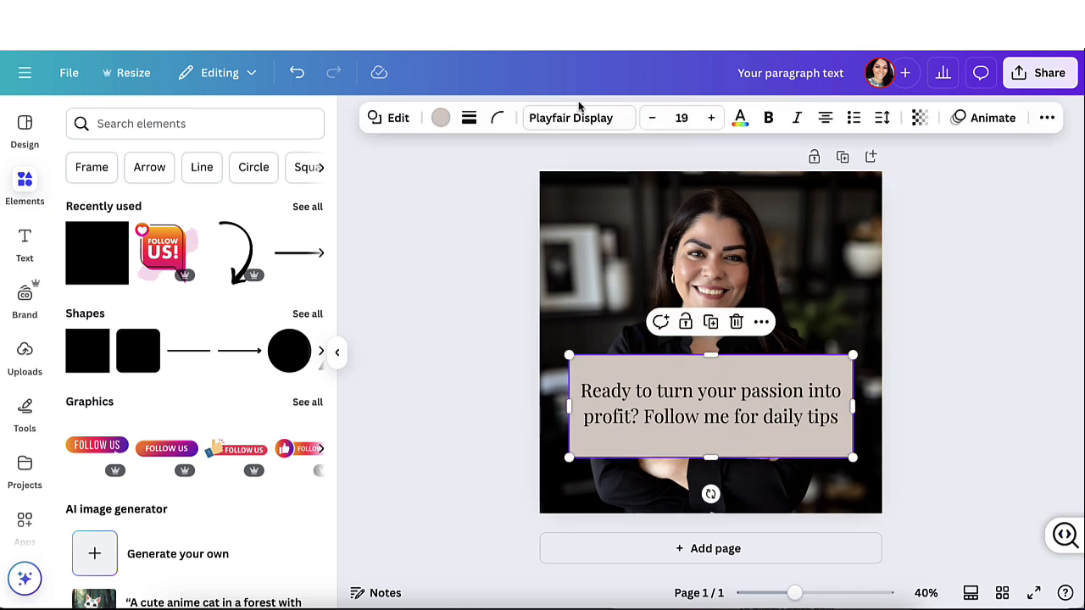
left_click(439, 119)
left_click(85, 387)
left_click(468, 361)
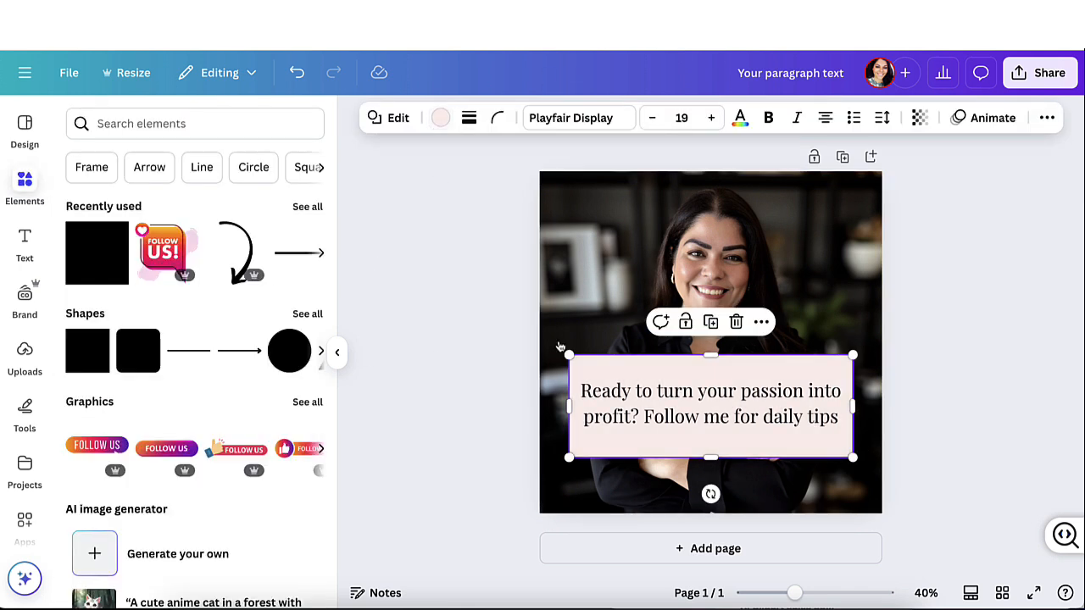
left_click_drag(711, 355, 711, 369)
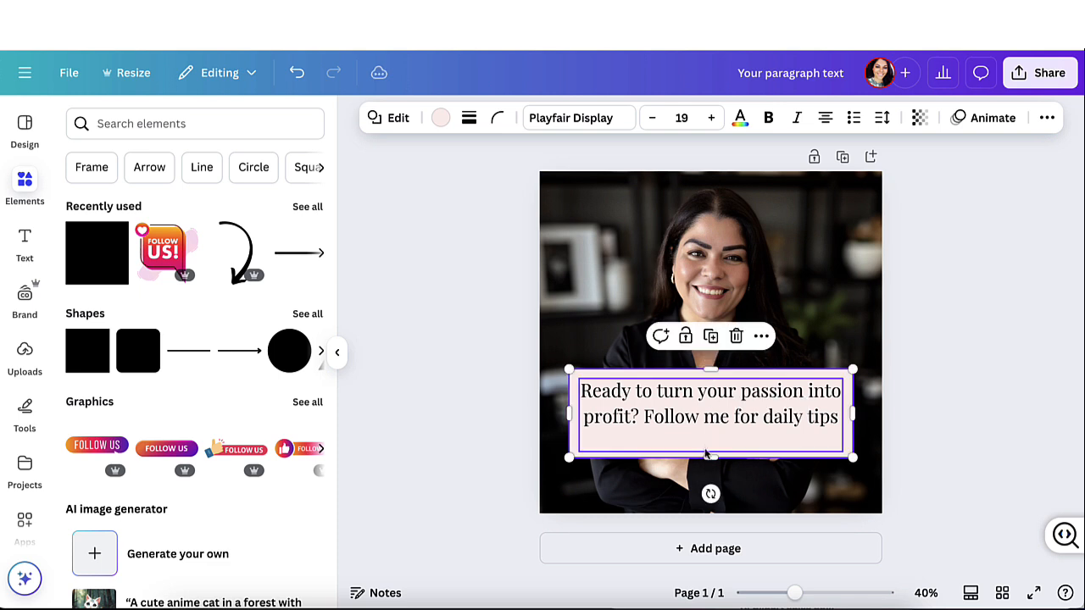
left_click_drag(709, 453, 710, 441)
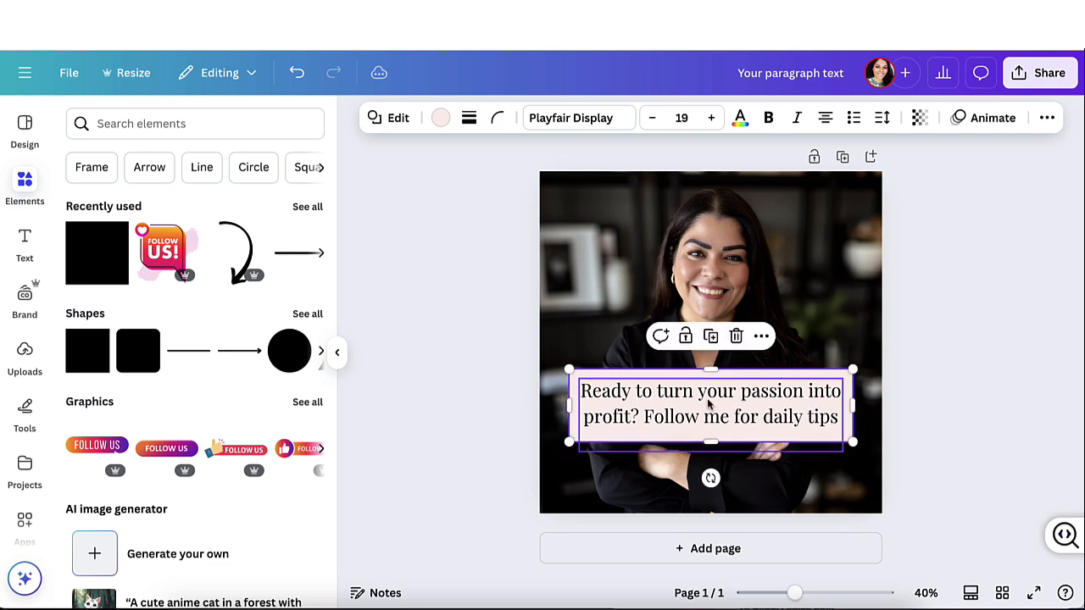
Make the headline bold, scale it down to about size 41.3, and centre it on the pale pink rectangle.
left_click(710, 406)
key("ctrl+a")
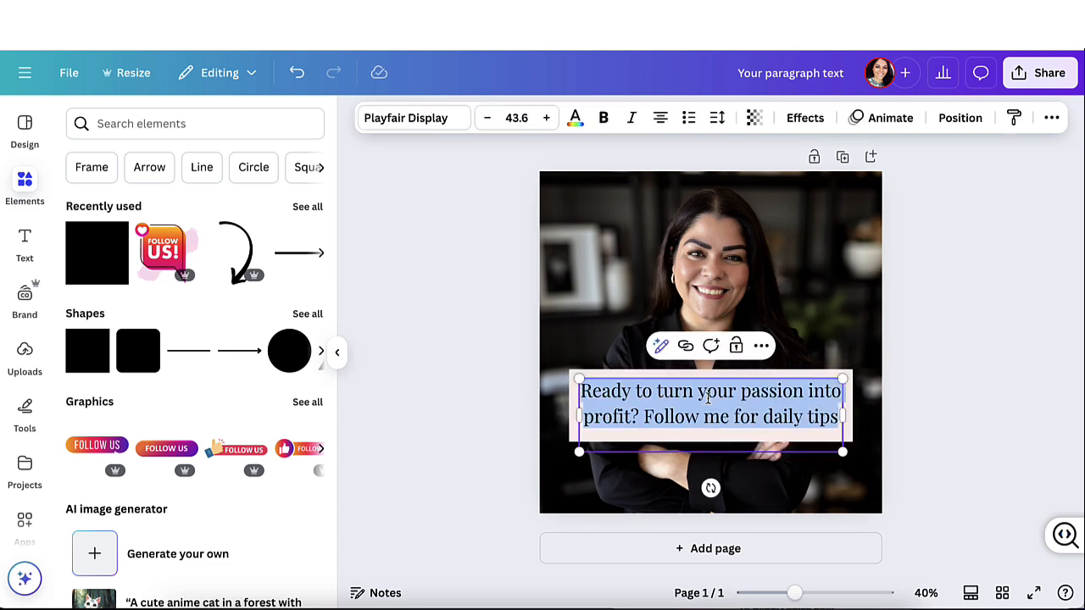
left_click(604, 119)
left_click_drag(577, 431, 557, 431)
left_click_drag(559, 377, 569, 372)
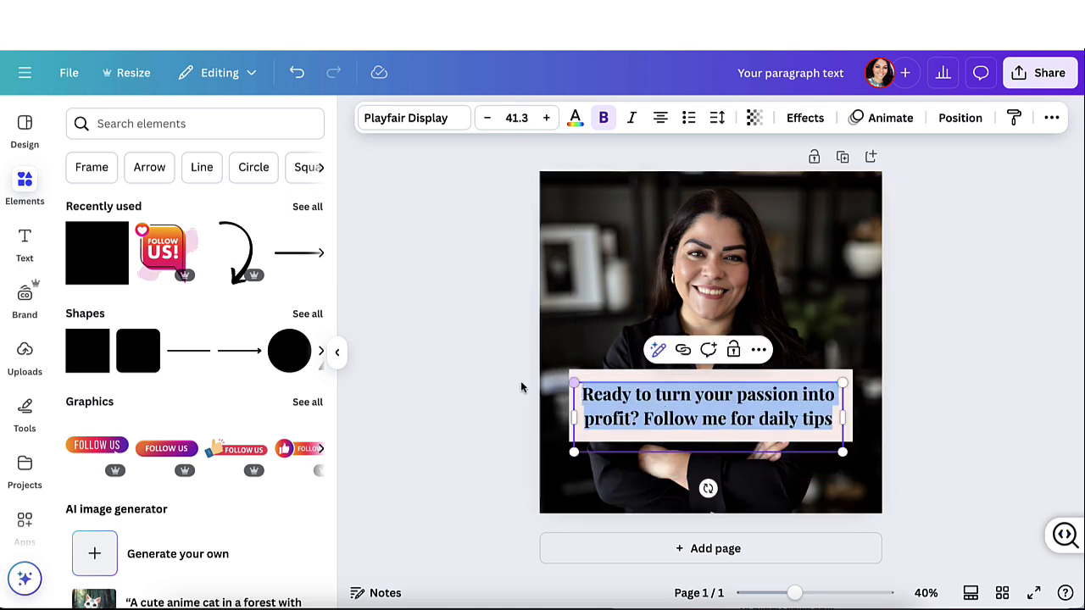
left_click(494, 386)
left_click_drag(721, 418, 725, 413)
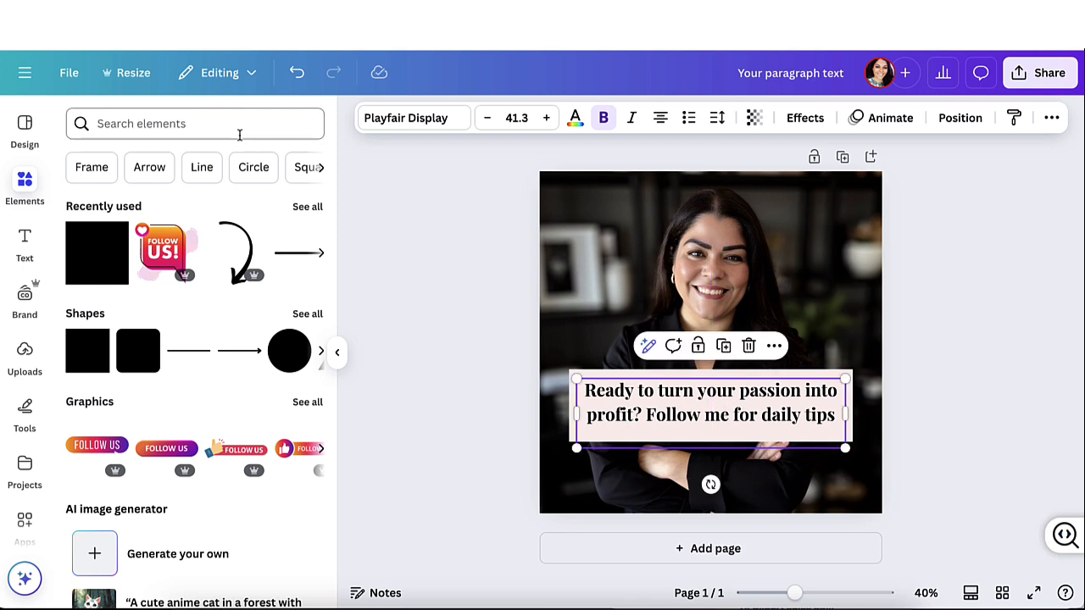
Search the elements for "follow" and browse the full list of matching graphics.
left_click(170, 124)
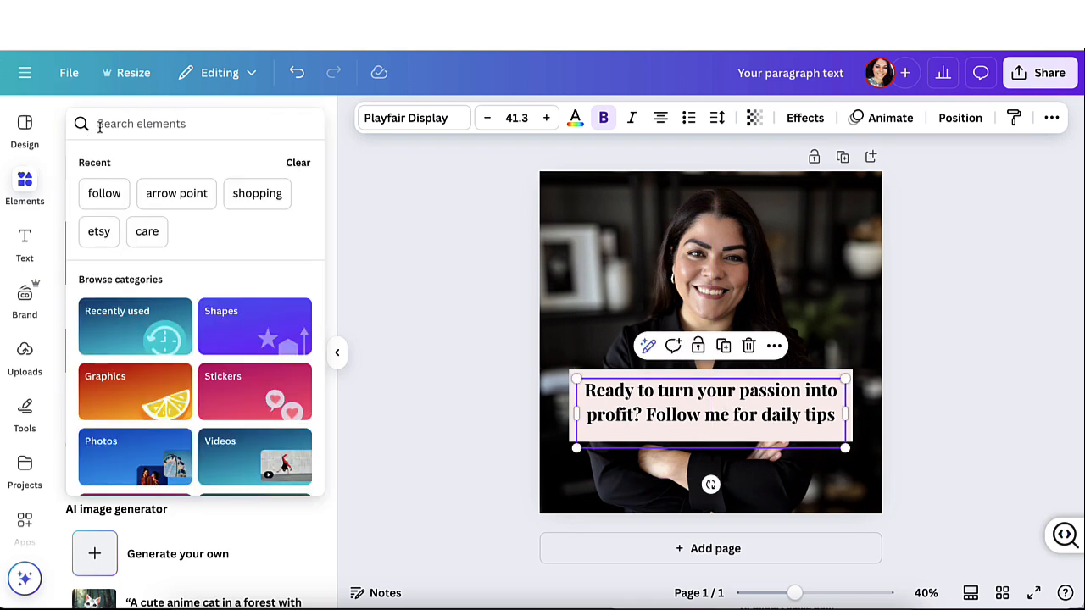
type("follow")
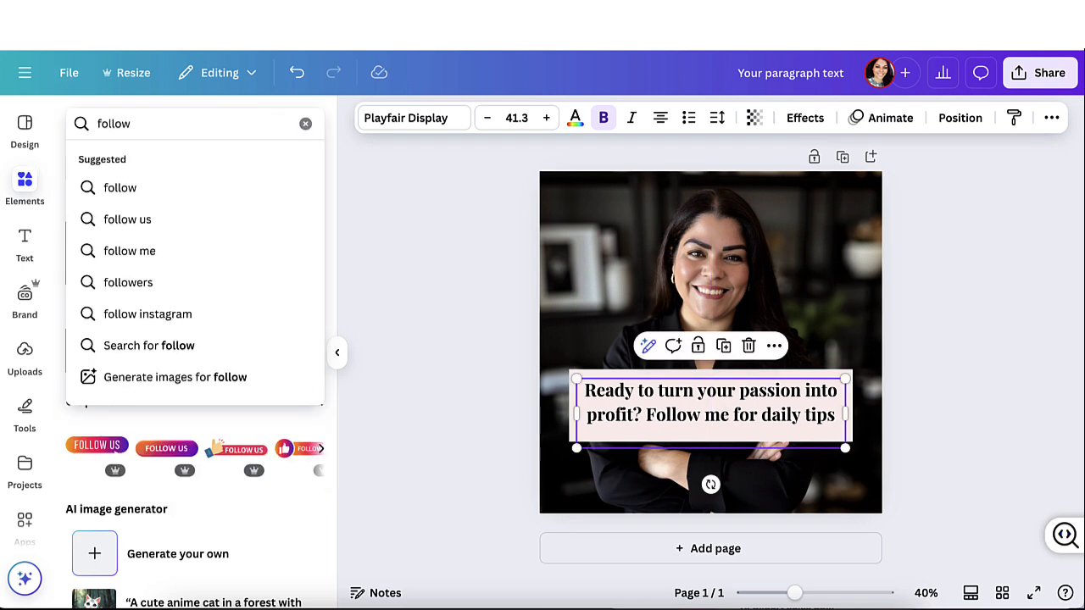
key("Return")
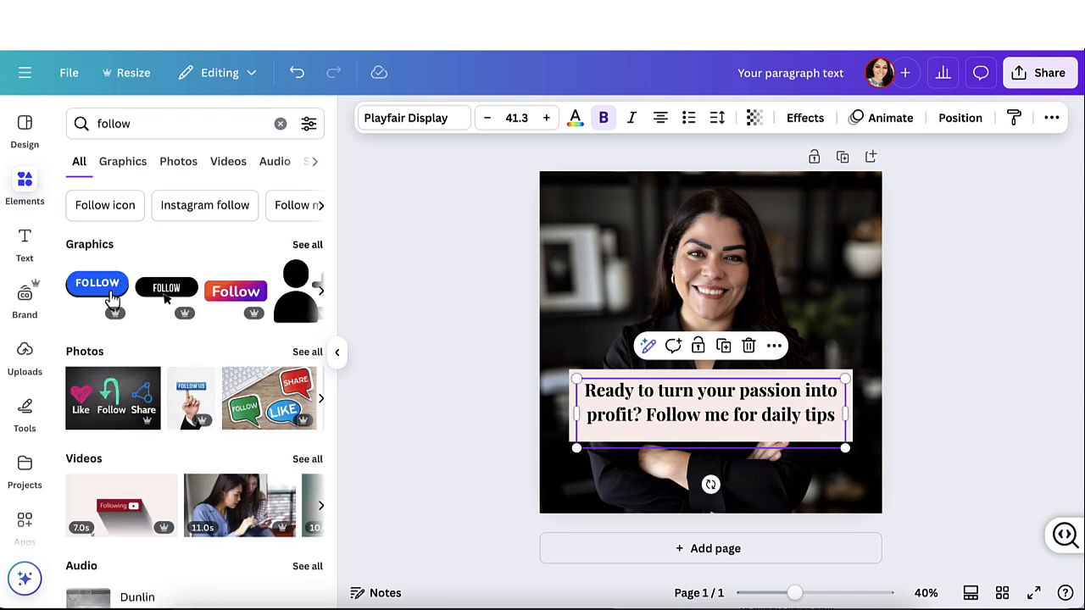
left_click(307, 245)
scroll(218, 254, "down", 5)
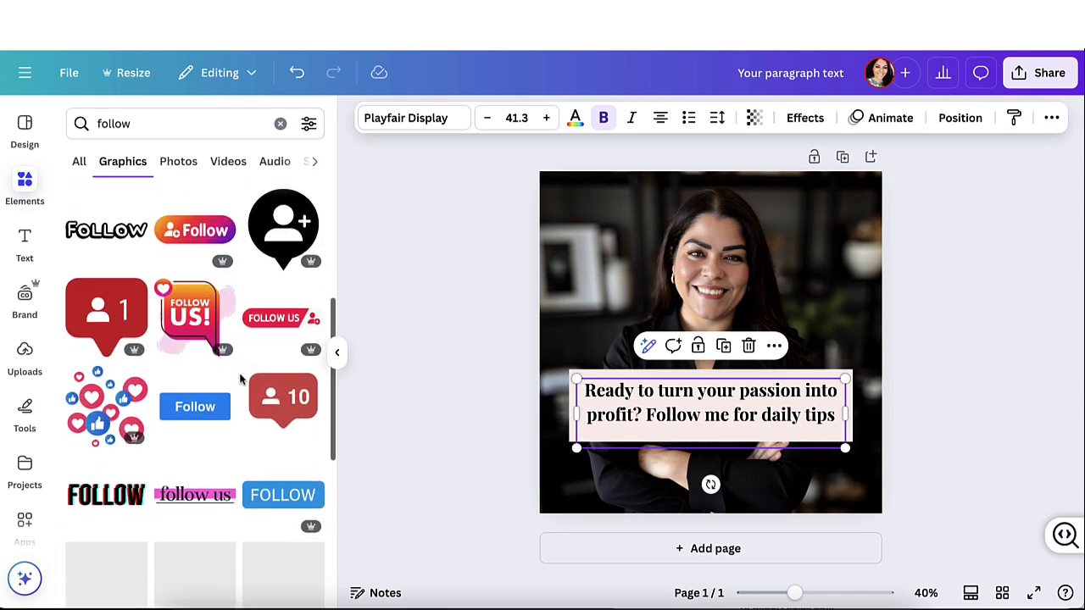
scroll(229, 356, "down", 2)
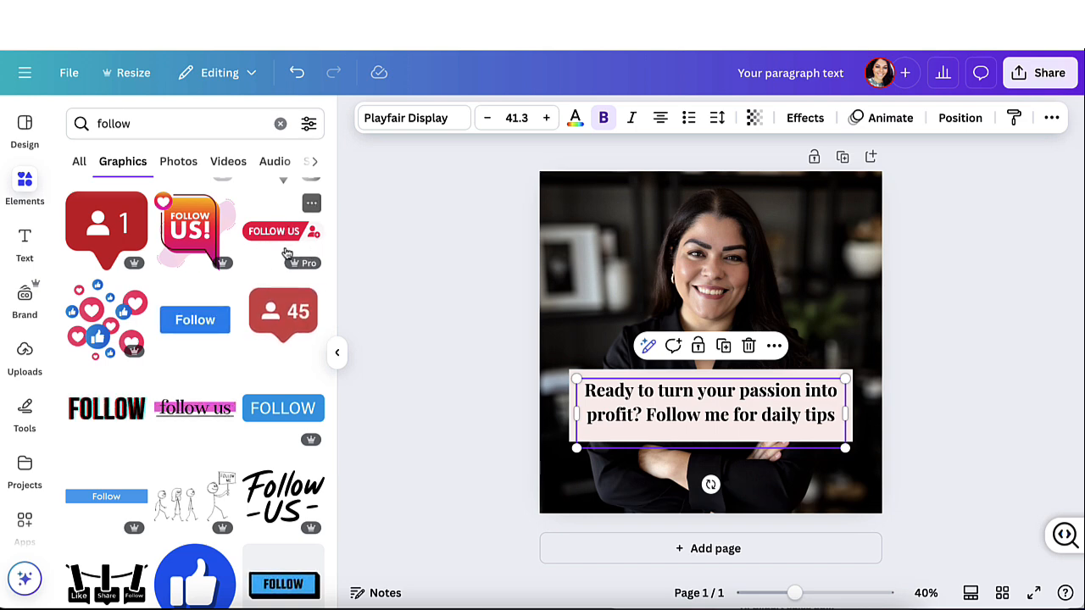
Try the orange and pink "Follow Us!" speech-bubble graphic beside the headline box, and delete it.
left_click(188, 227)
left_click_drag(843, 210, 625, 431)
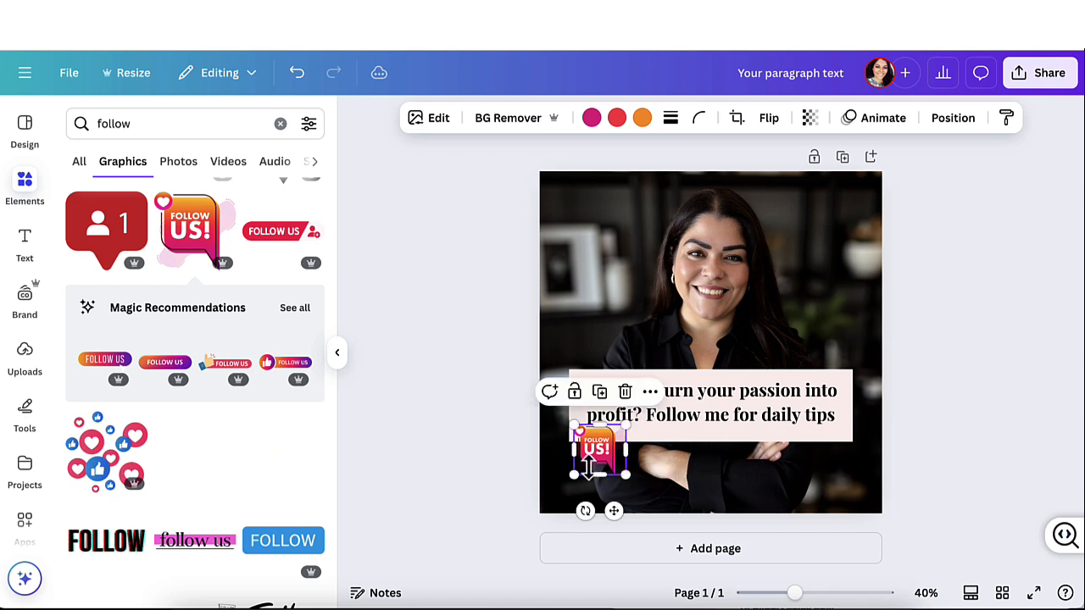
left_click_drag(589, 465, 574, 338)
key("Delete")
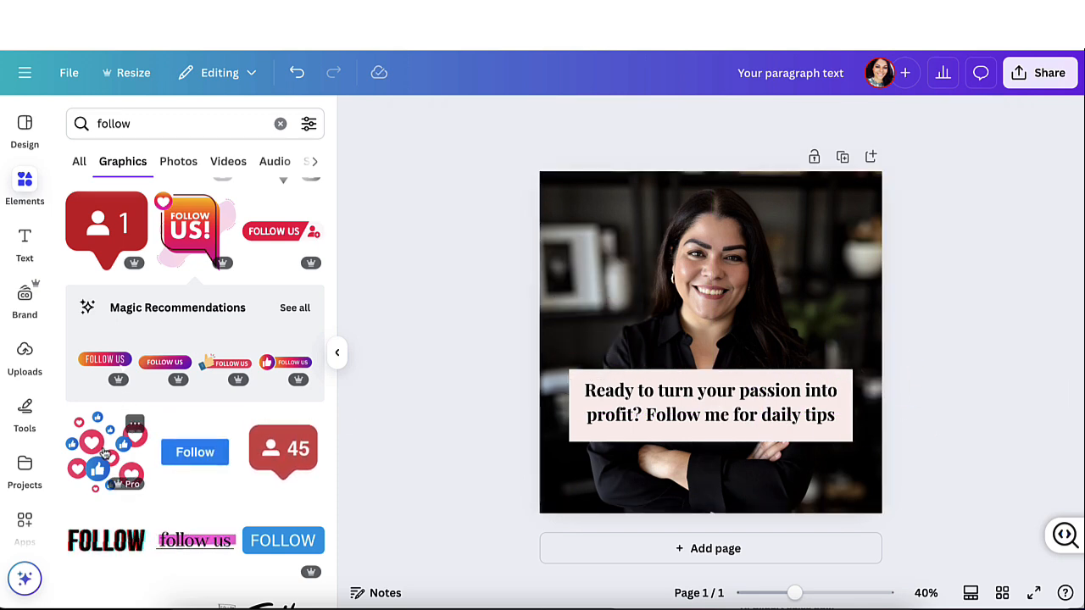
Add the graphic of floating hearts and thumbs-up reactions just above the right end of the headline box.
left_click(103, 447)
left_click_drag(779, 275, 832, 350)
left_click(455, 356)
left_click(615, 348)
left_click(954, 289)
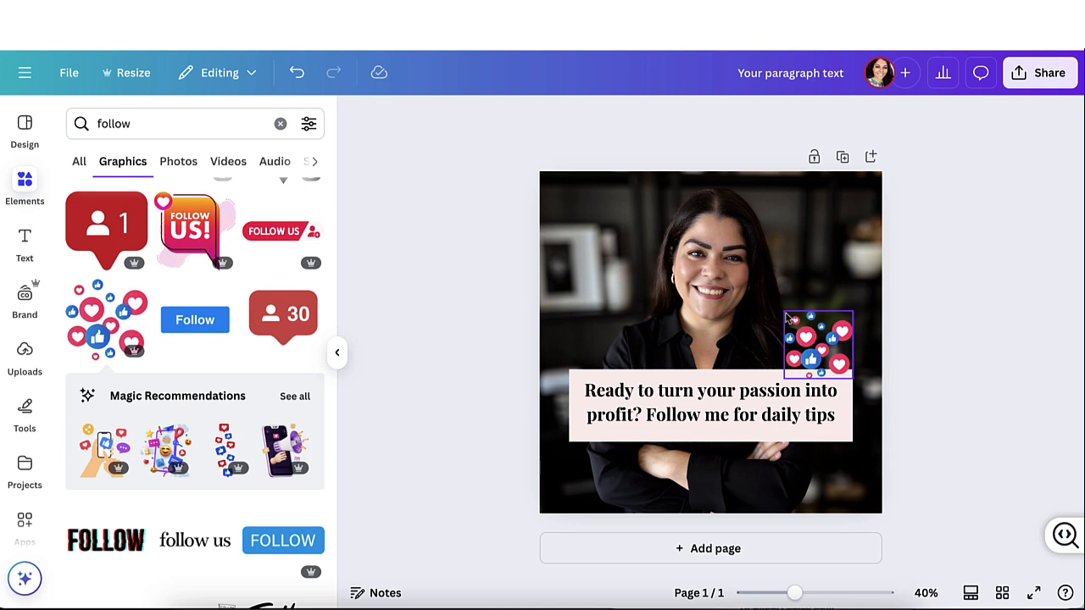
Download the finished design as a PNG at 1,080 × 1,080 px.
left_click(1029, 76)
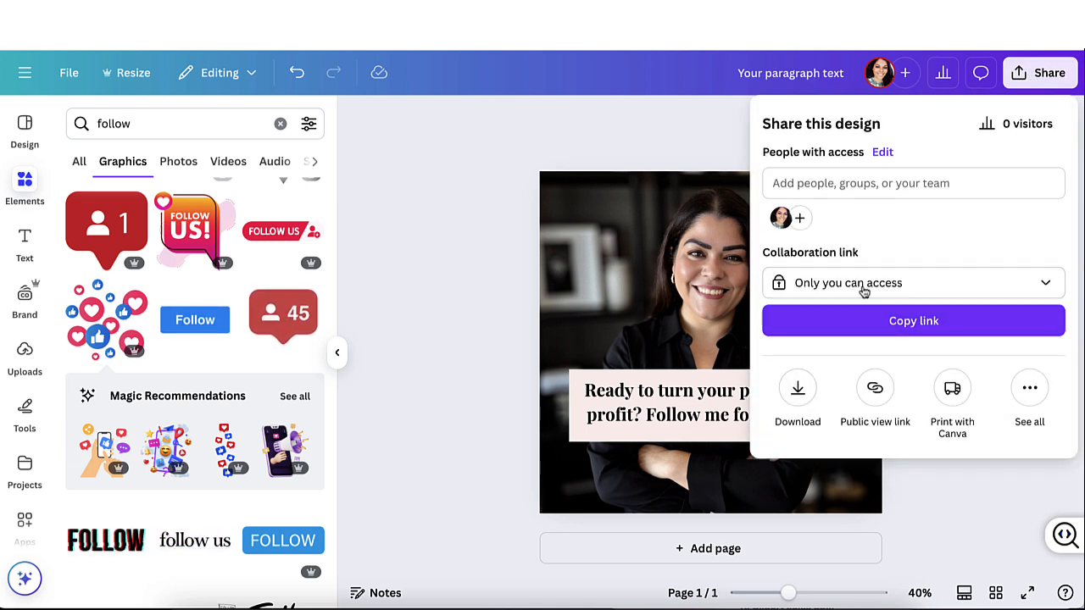
left_click(800, 395)
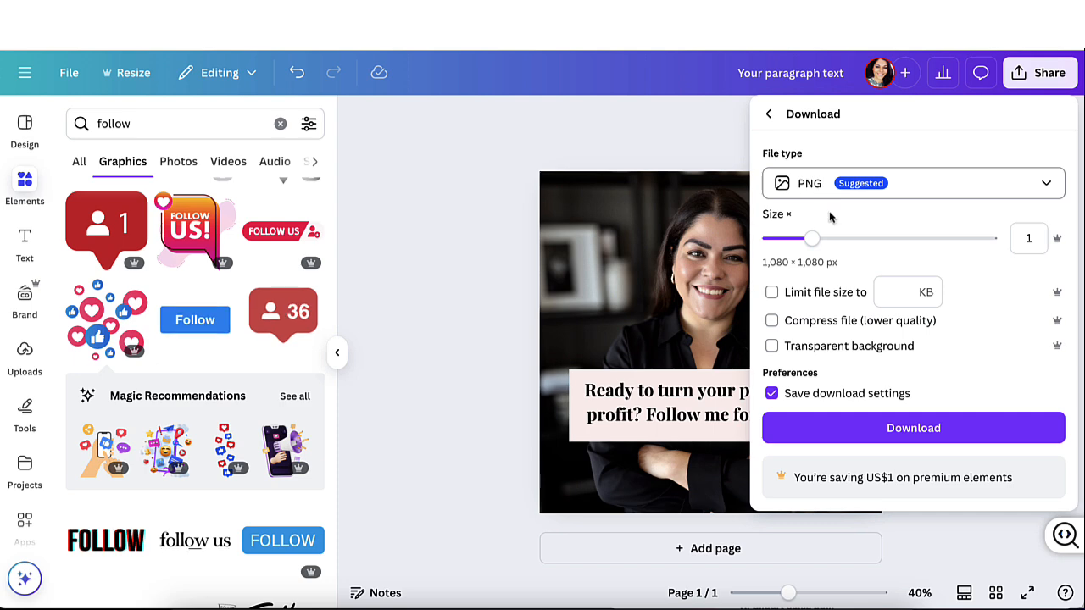
left_click(844, 434)
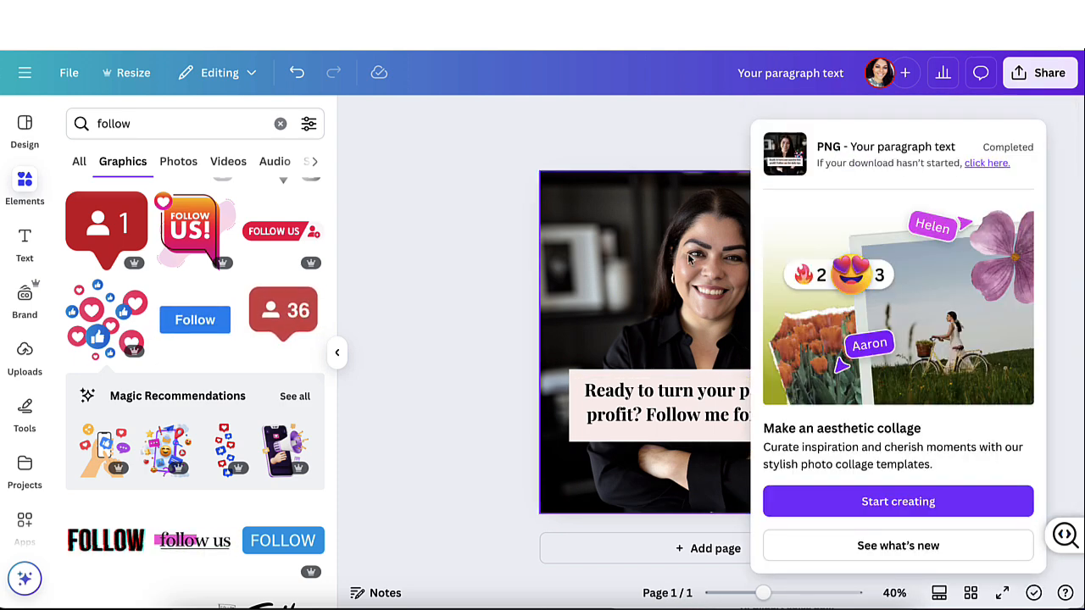
Check the browser's recent downloads for the exported PNG and dismiss the download-complete message.
left_click_drag(848, 25, 720, 25)
left_click_drag(1000, 33, 1033, 241)
left_click(887, 31)
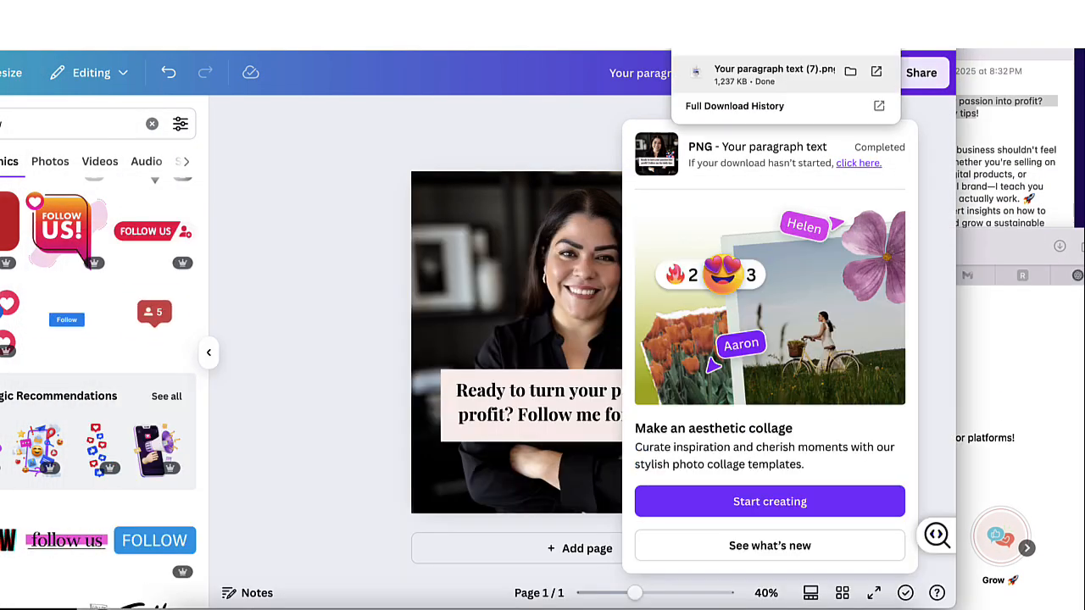
left_click_drag(887, 30, 1020, 30)
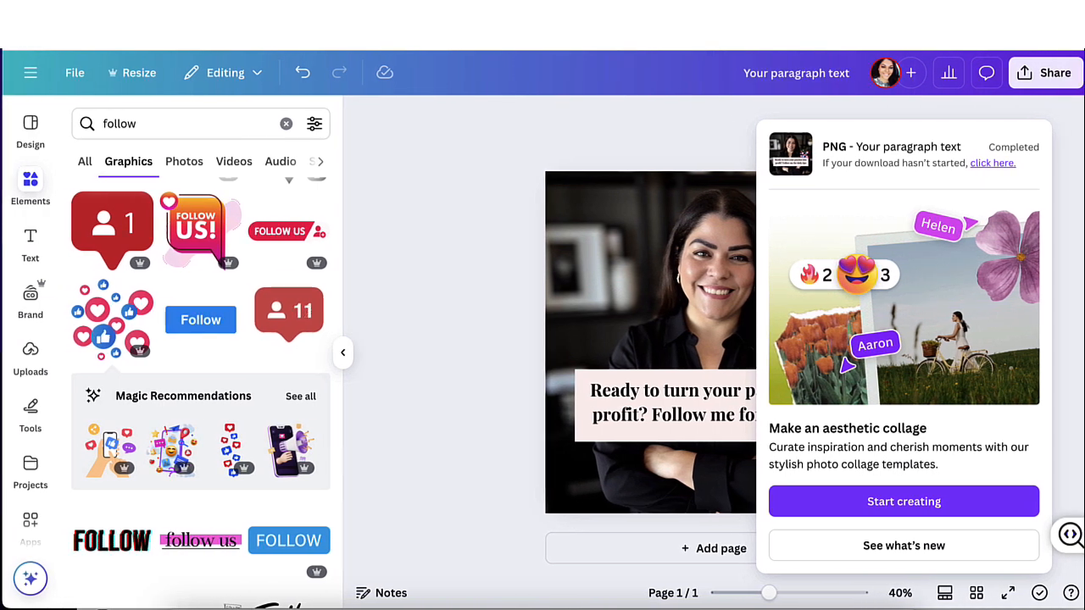
left_click(1009, 112)
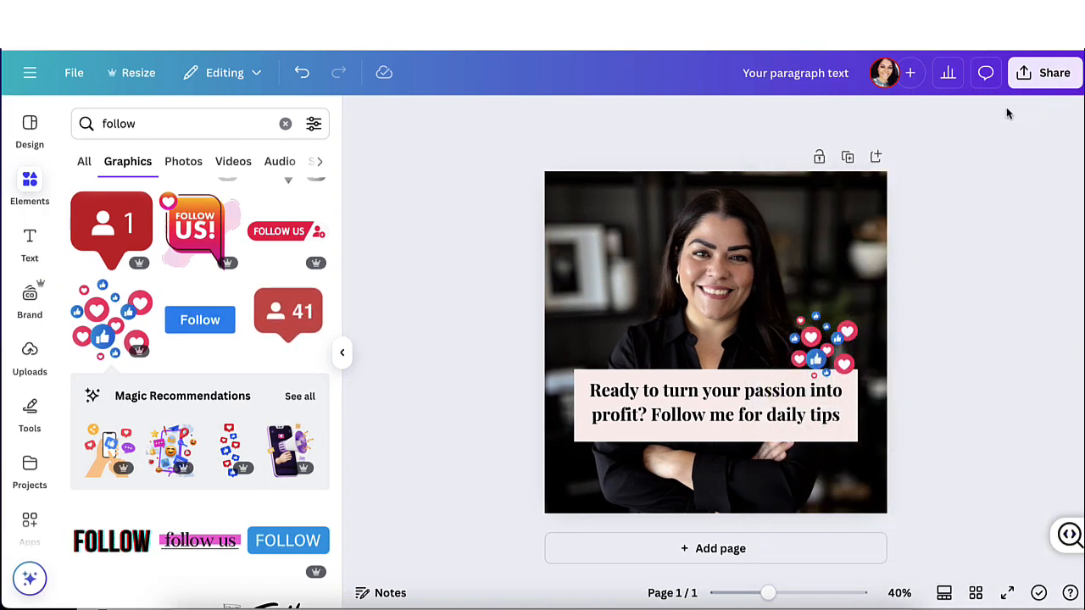
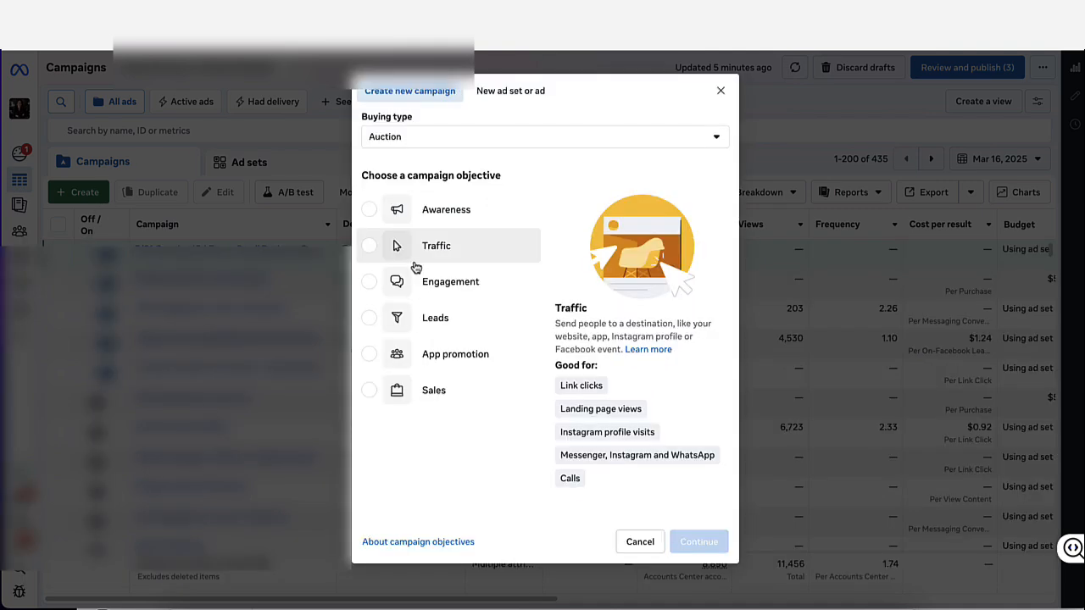
In Meta Ads Manager, create a new campaign with the Traffic objective, using the manual traffic campaign setup.
left_click(375, 251)
left_click(714, 546)
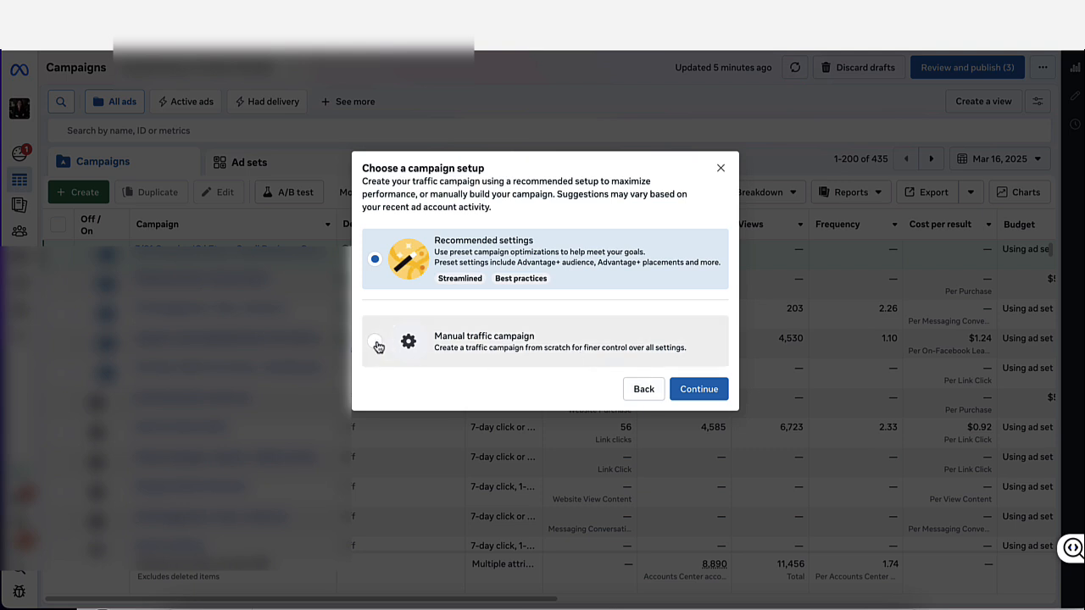
left_click(612, 350)
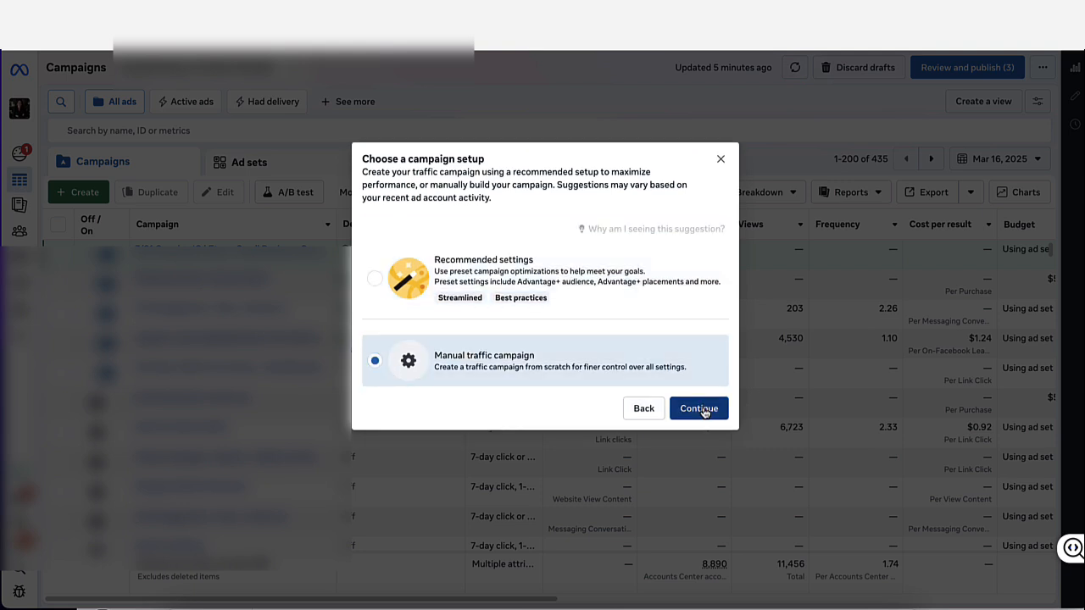
left_click(700, 408)
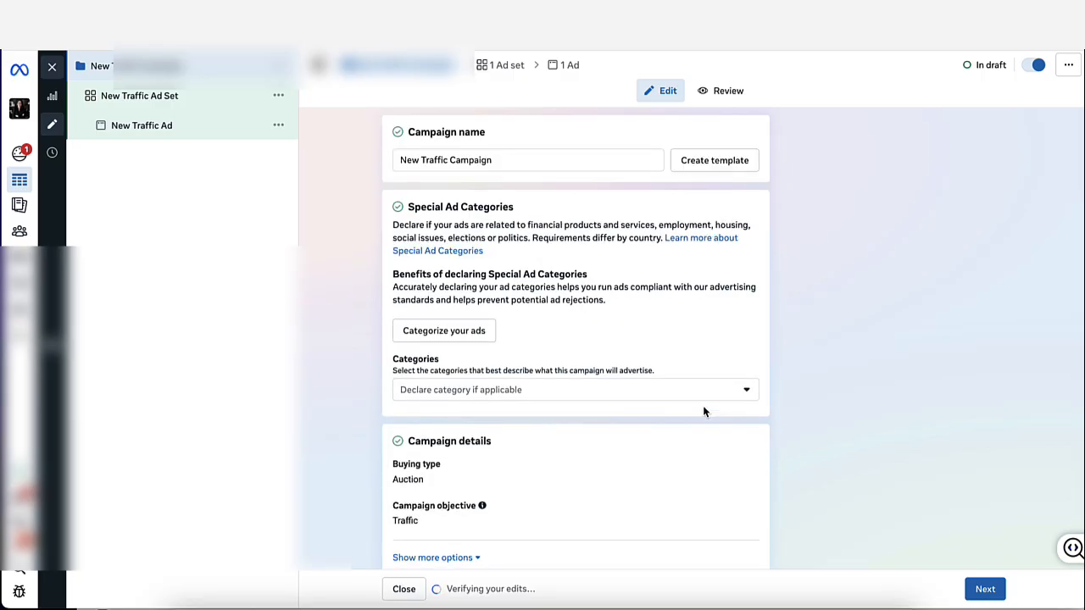
Name the campaign "3/21 Traffic for IG | Etsy + Small Business Owners" and copy that name.
triple_click(502, 161)
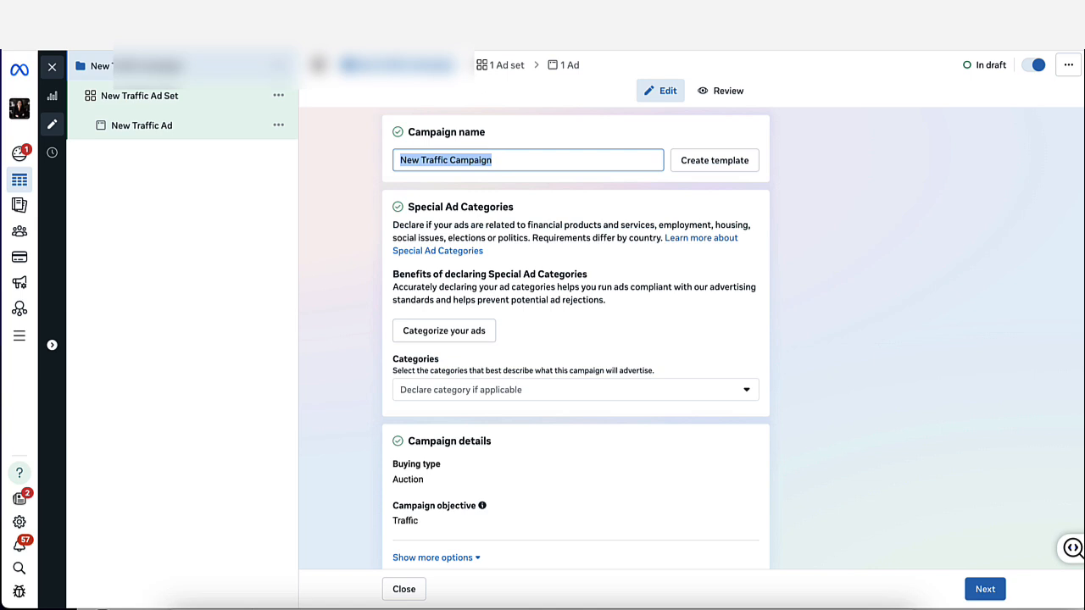
type("3/21")
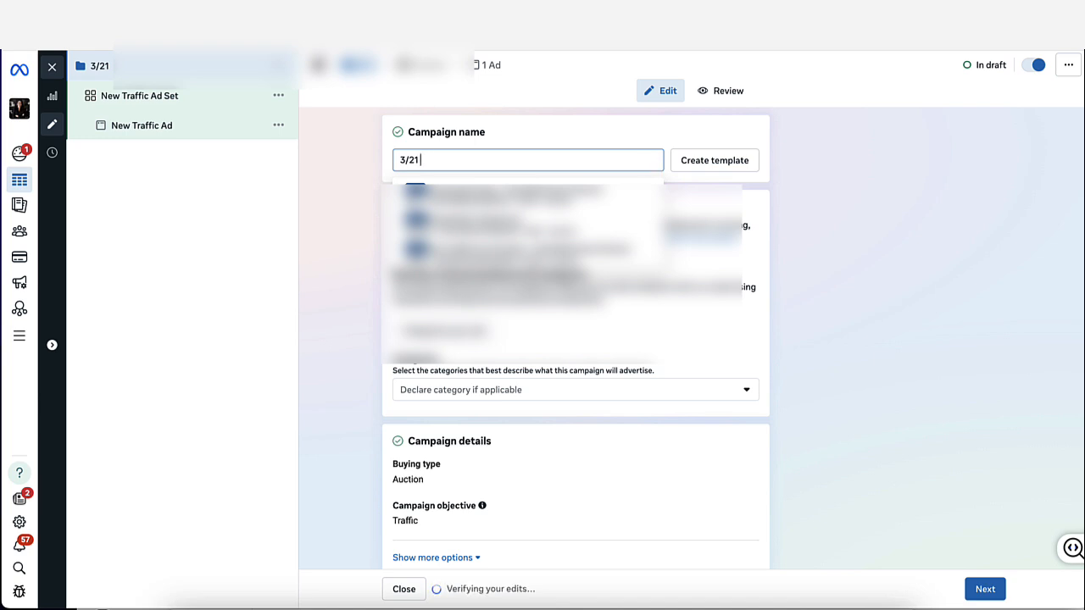
type("Traffic for IG")
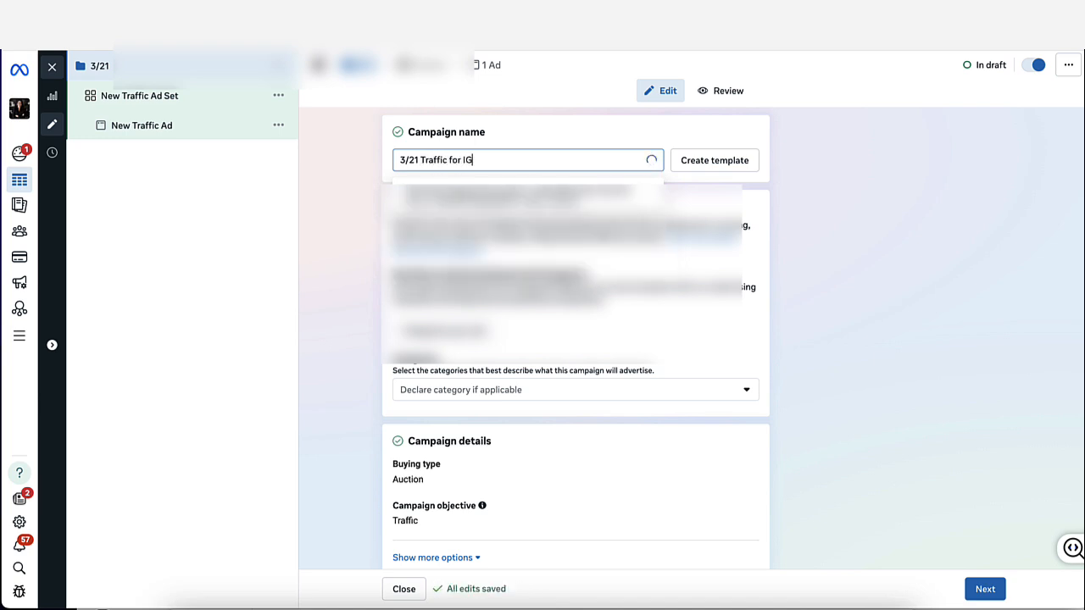
type(" |")
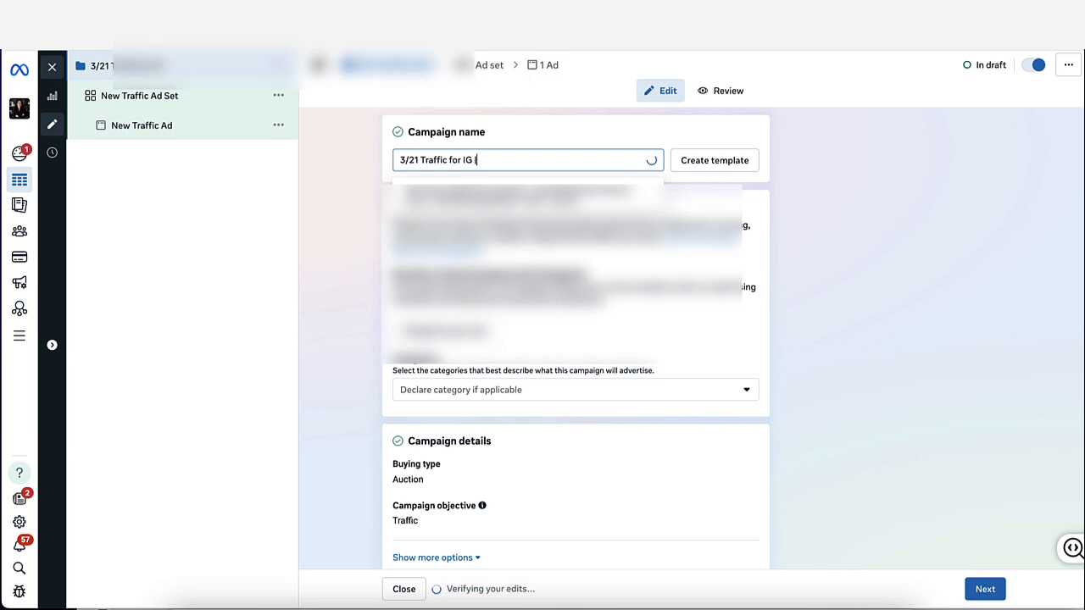
type(" Etsy ")
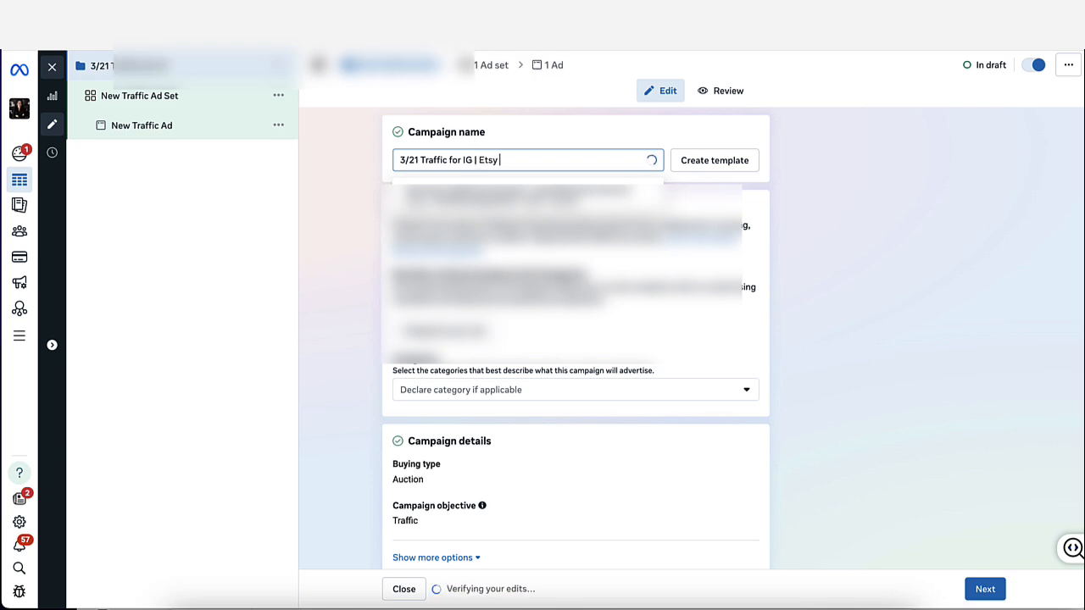
type("+ Small Busines")
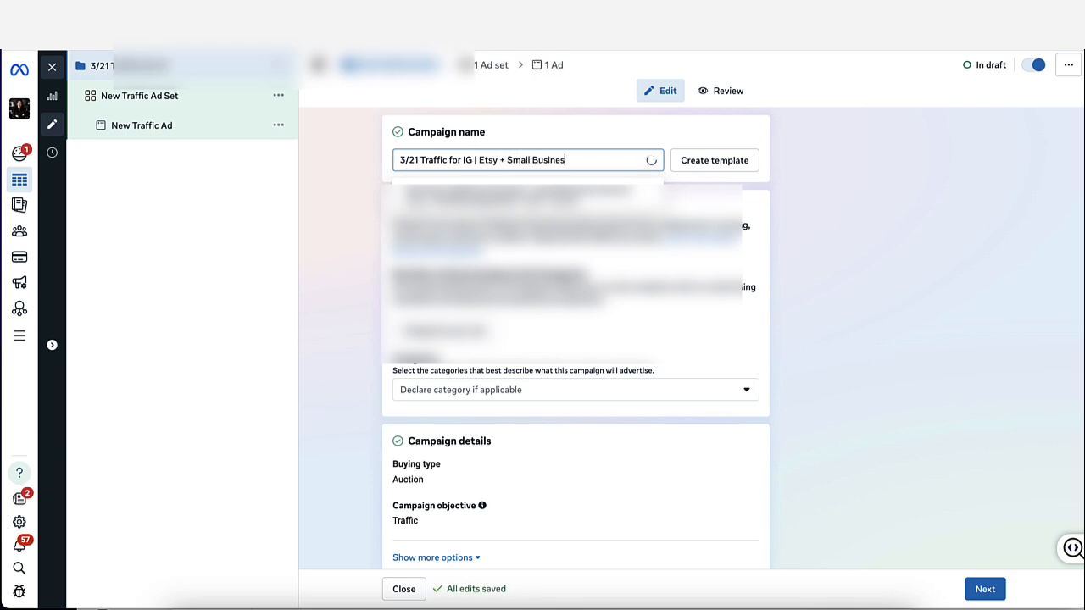
type("s Oe")
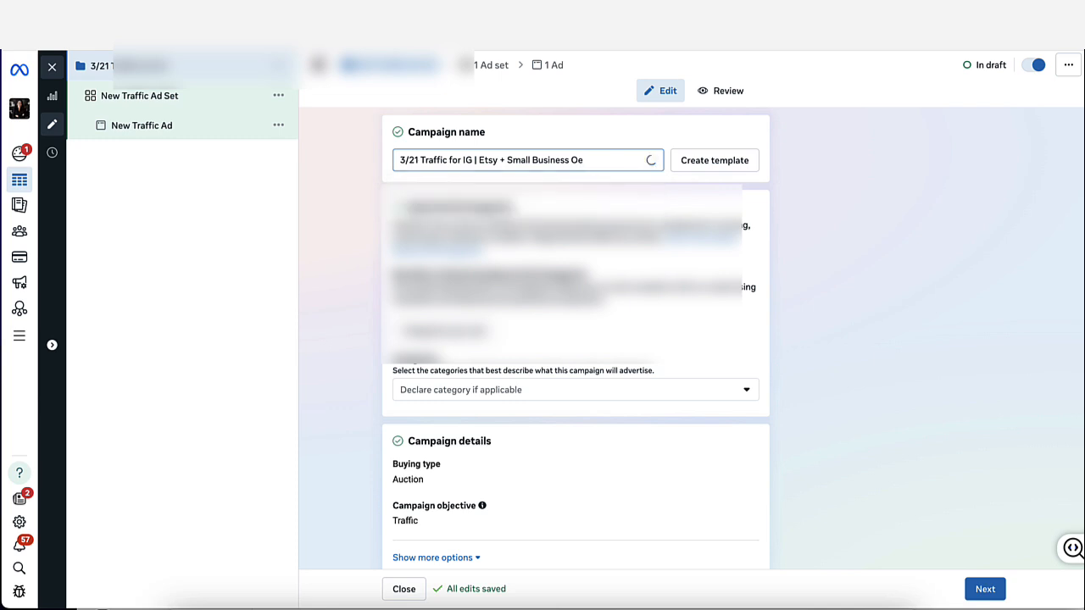
key("BackSpace")
type("wners")
triple_click(504, 160)
key("ctrl+c")
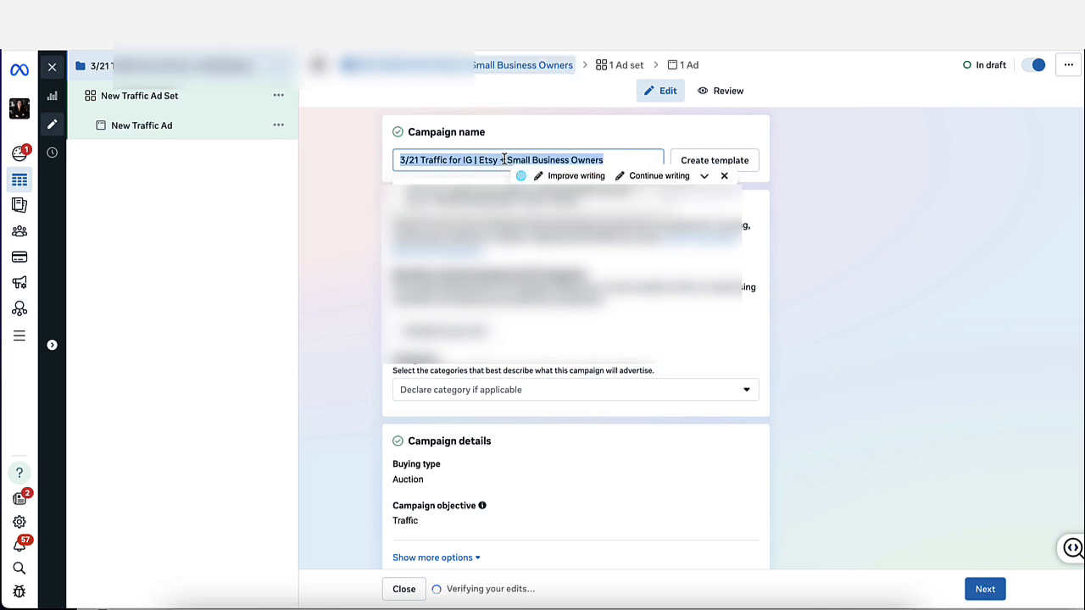
left_click(340, 206)
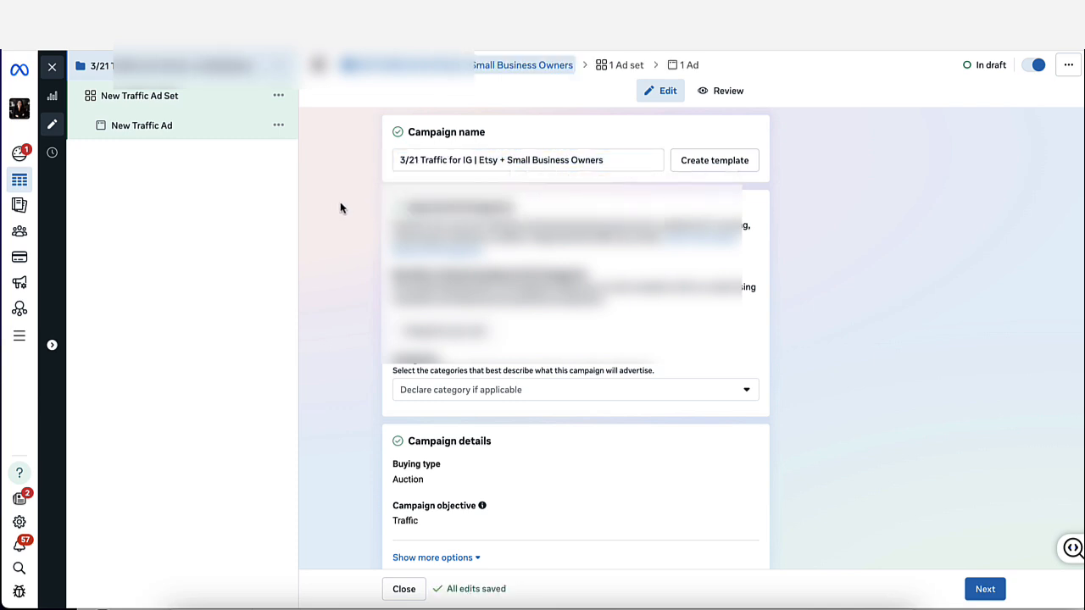
Proceed to the ad set and name it "3/21 Traffic for IG | Etsy + Small Business Owners" using the copied campaign name.
scroll(354, 256, "down", 3)
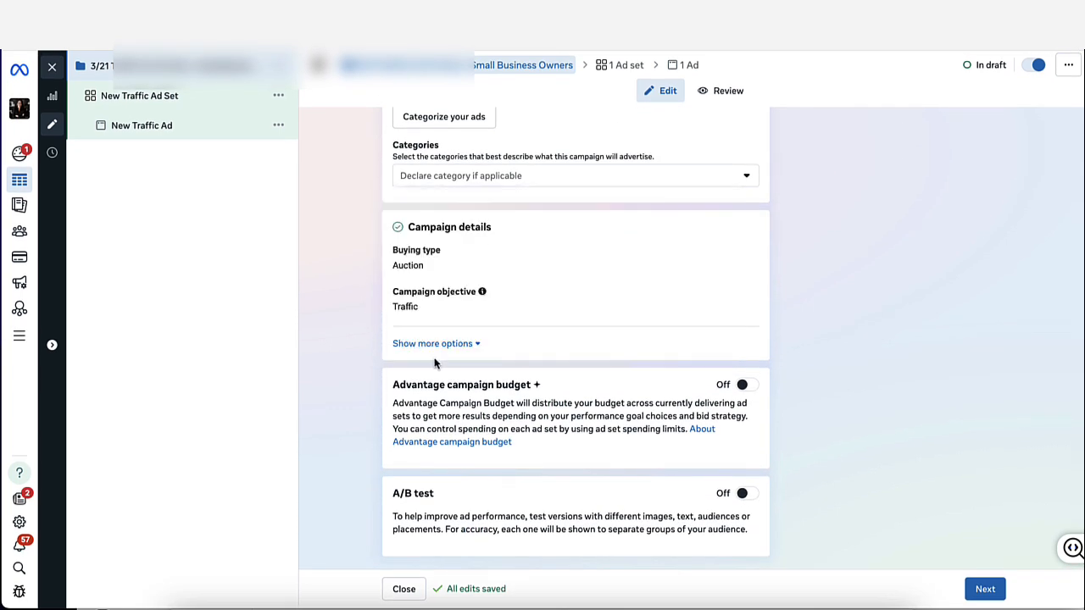
scroll(435, 363, "up", 3)
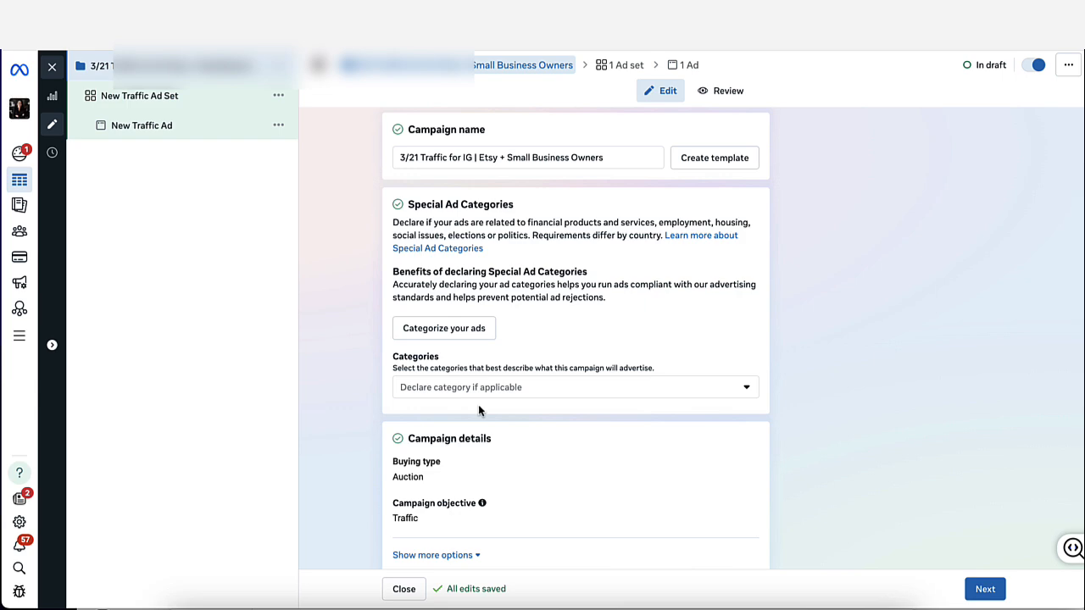
scroll(537, 395, "down", 3)
scroll(554, 467, "up", 3)
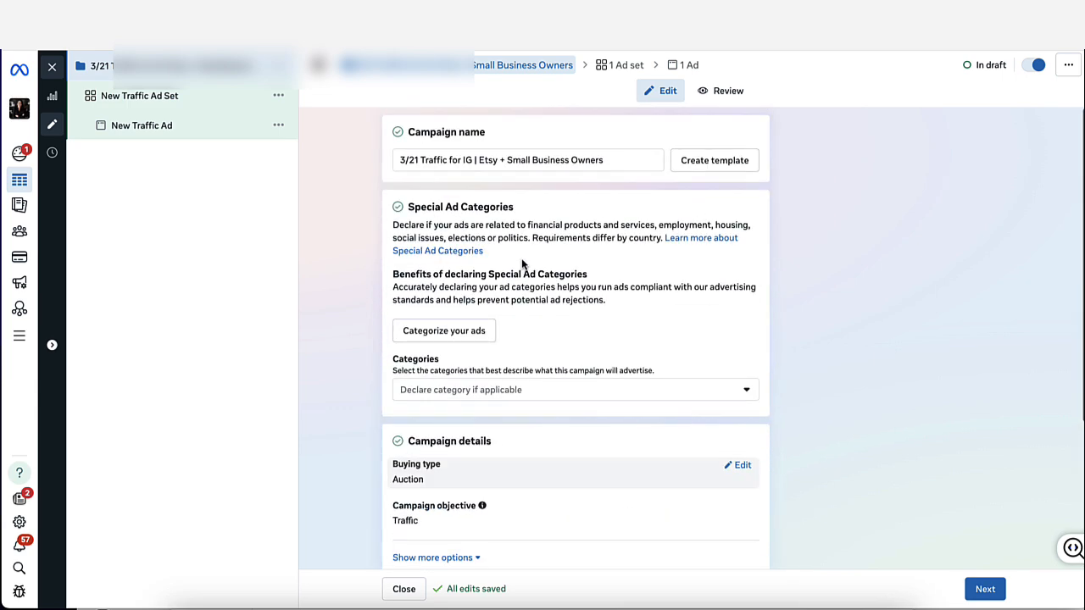
scroll(582, 555, "down", 3)
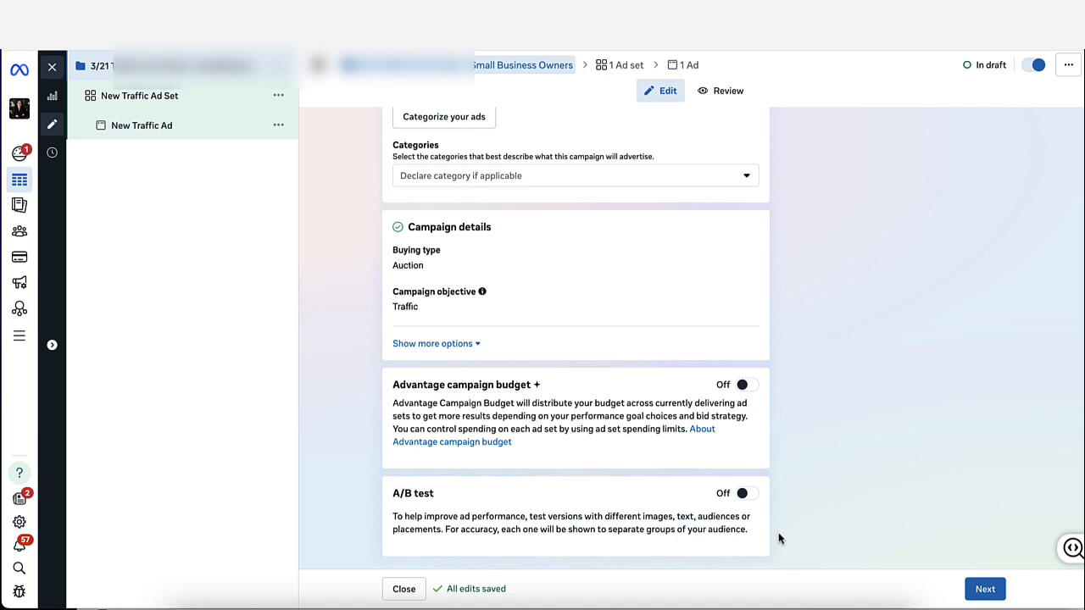
left_click(984, 589)
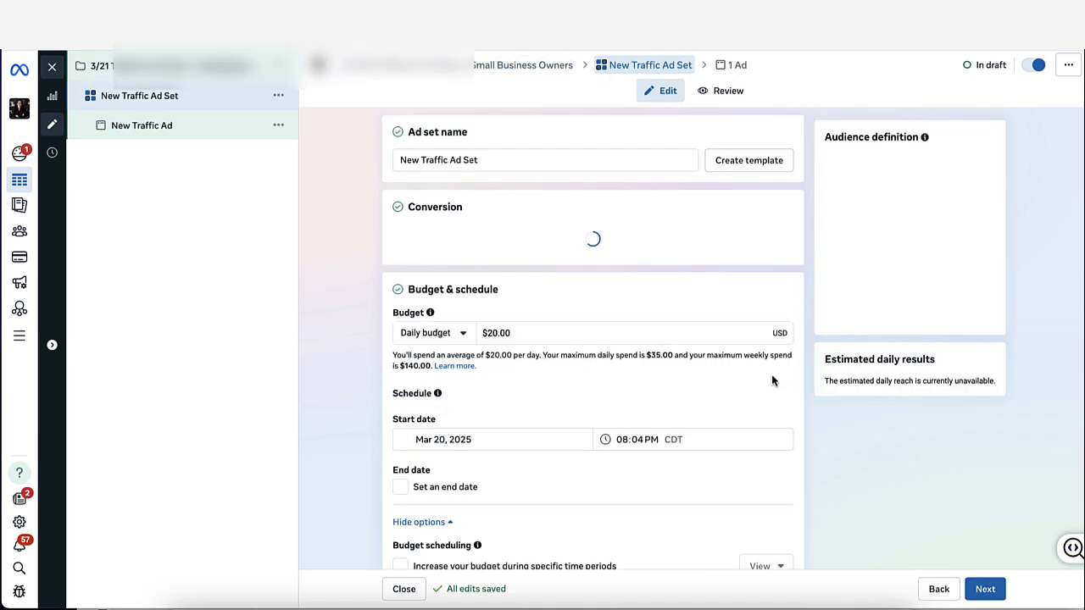
left_click(436, 161)
key("ctrl+a")
key("BackSpace")
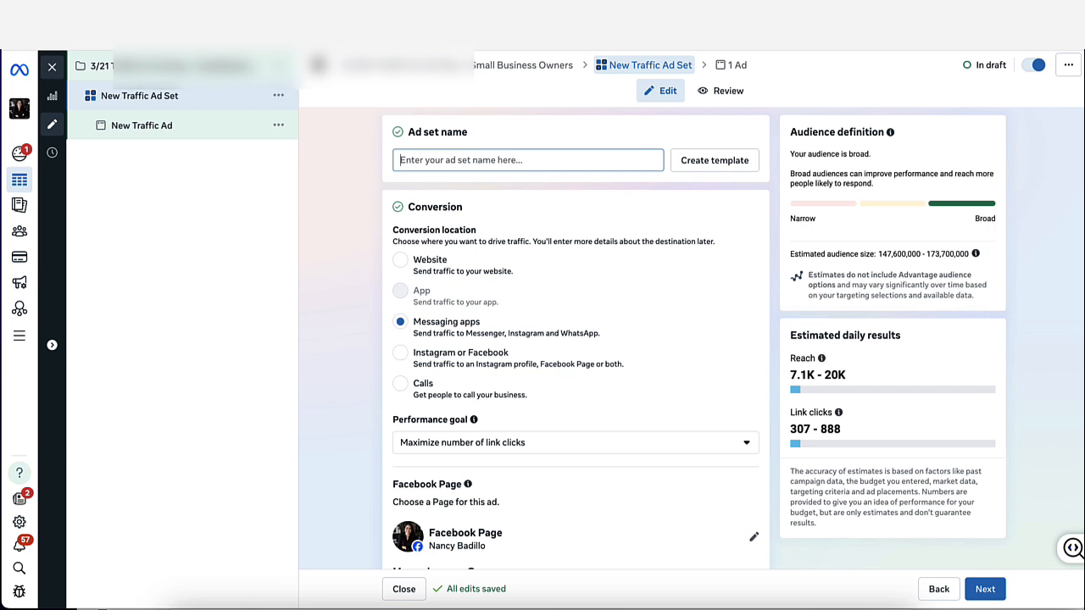
key("ctrl+v")
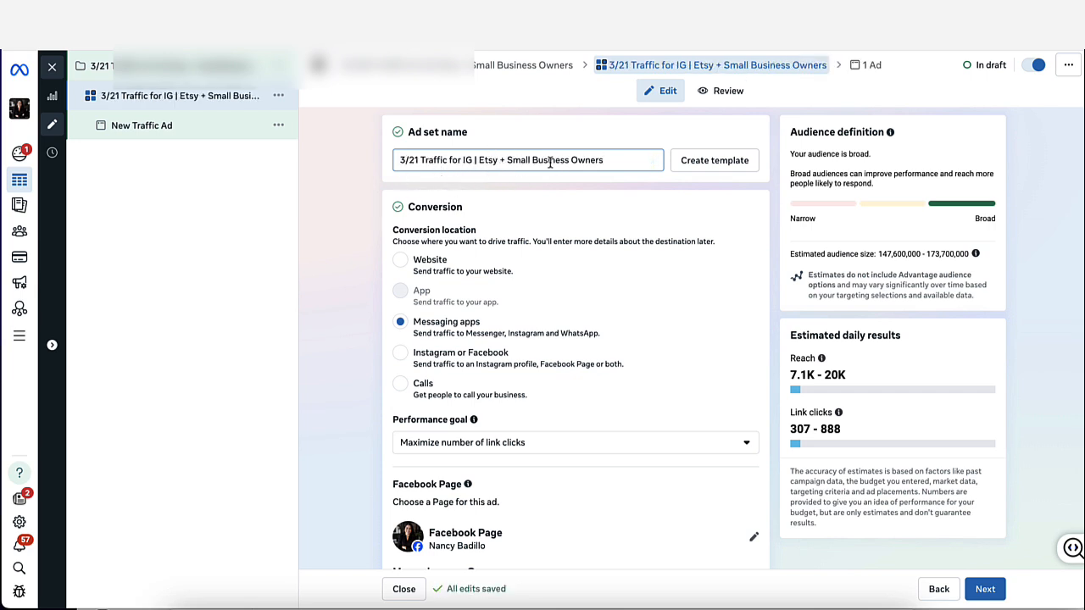
Set the ad set's conversion location to Website.
scroll(597, 324, "down", 1)
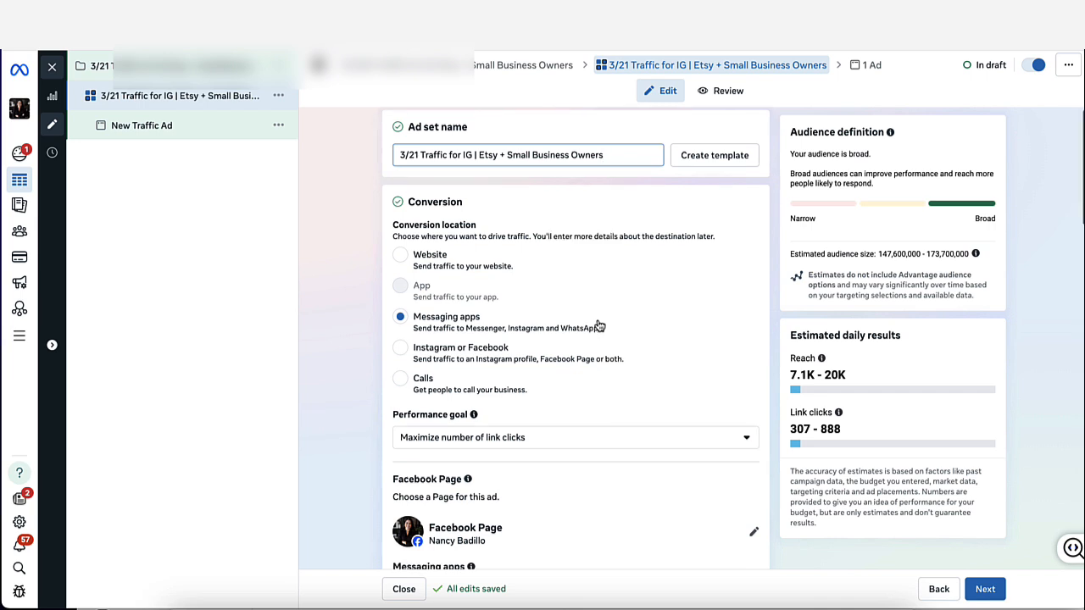
scroll(597, 324, "down", 1)
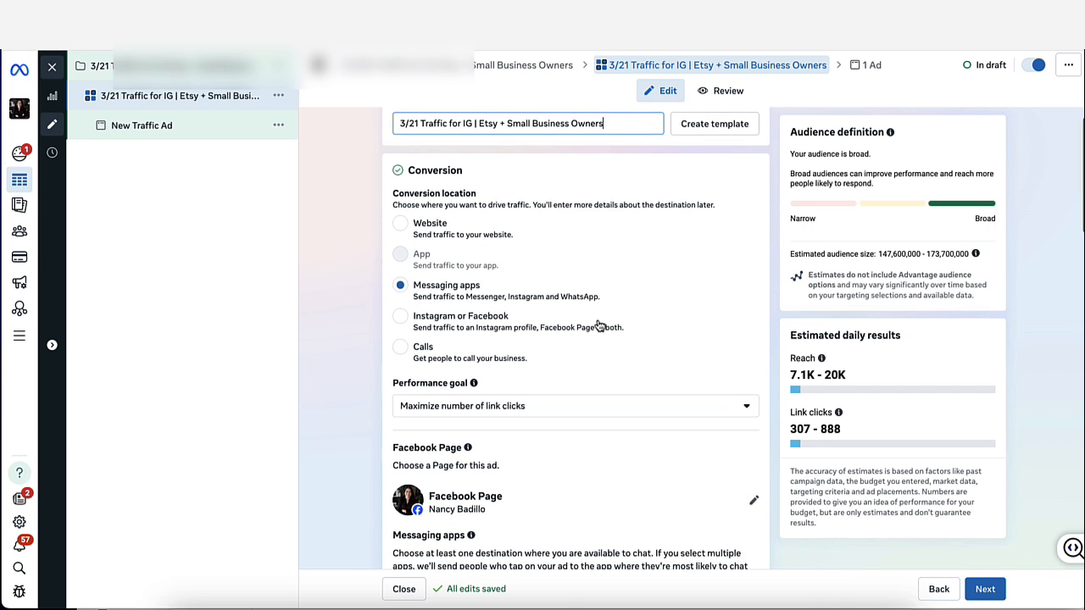
left_click(400, 225)
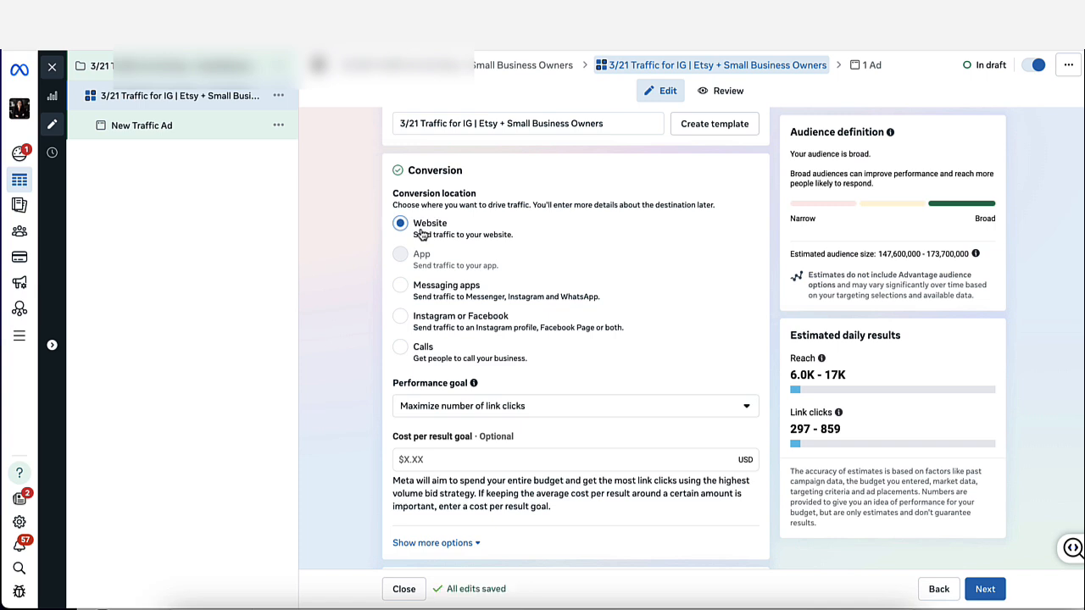
Set the ad set's daily budget to $10.00.
scroll(511, 406, "down", 2)
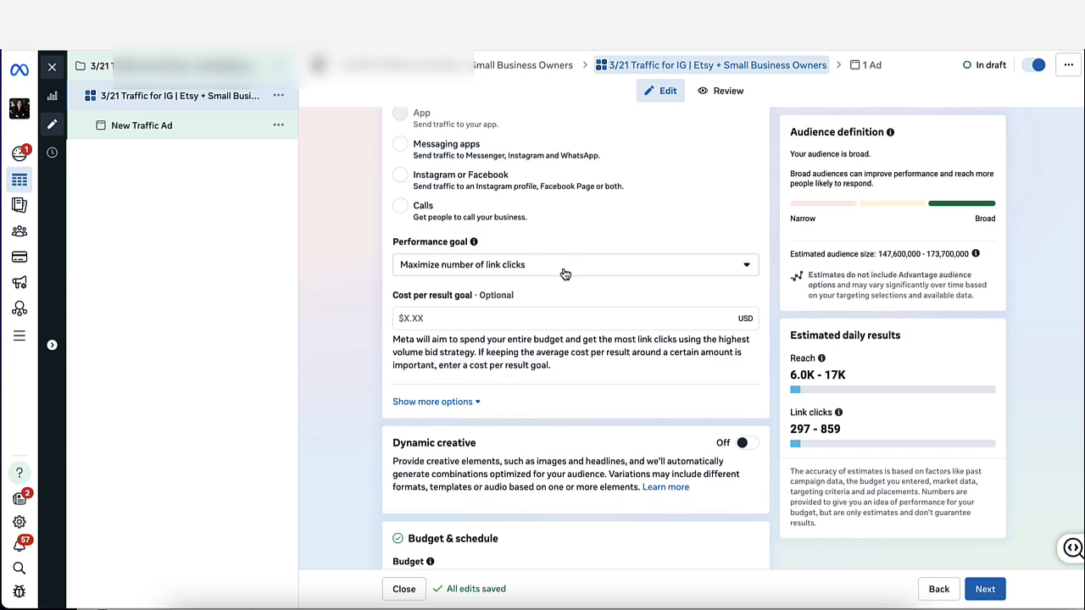
scroll(584, 369, "down", 3)
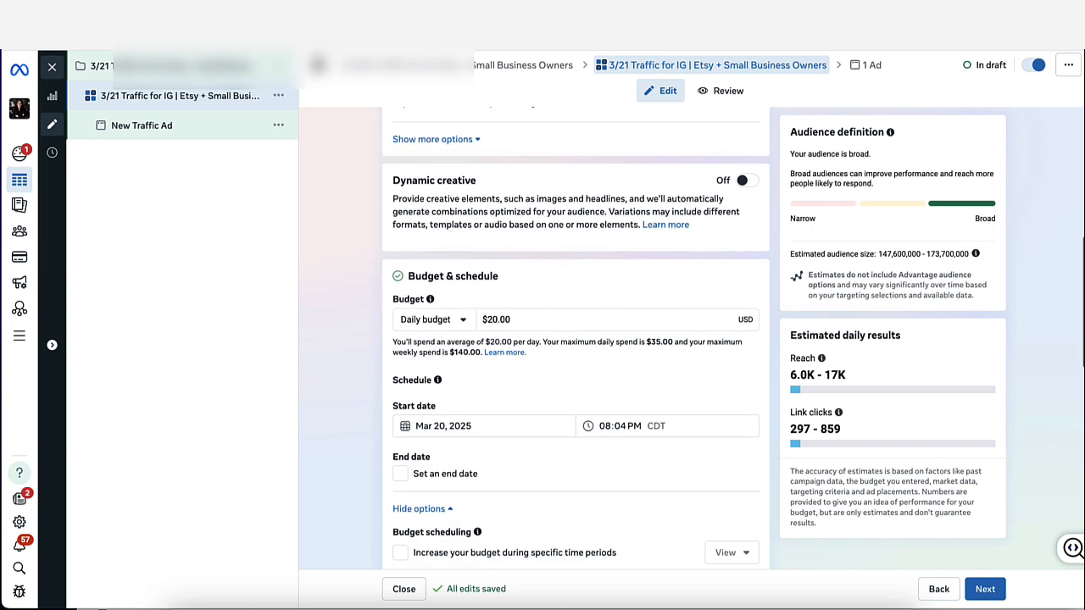
triple_click(515, 319)
type("10.00")
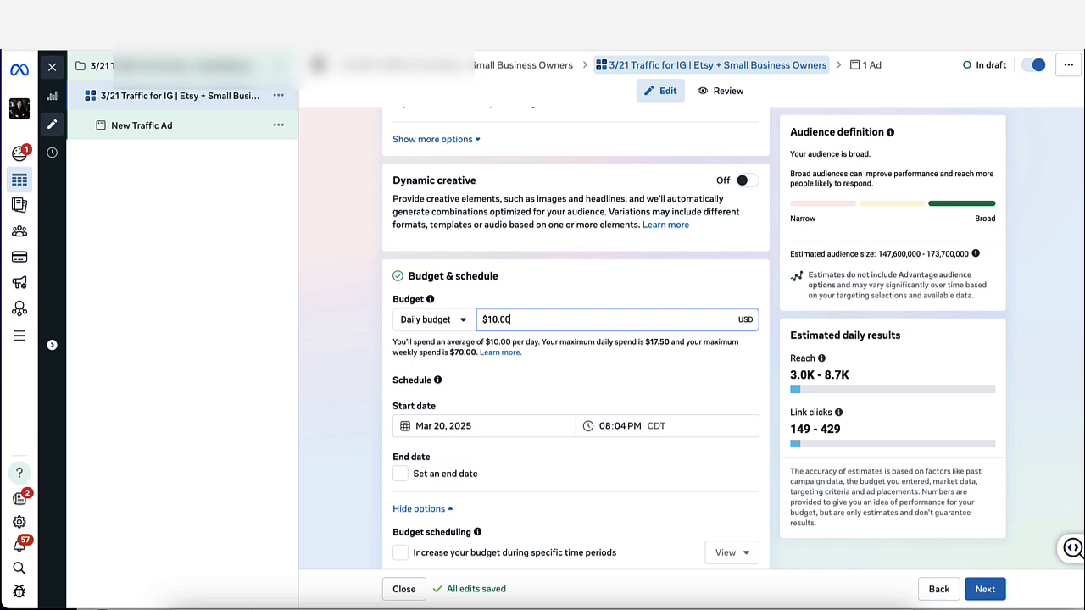
Schedule the ad set to start on Mar 21, 2025 at 06:00 AM.
scroll(500, 390, "down", 2)
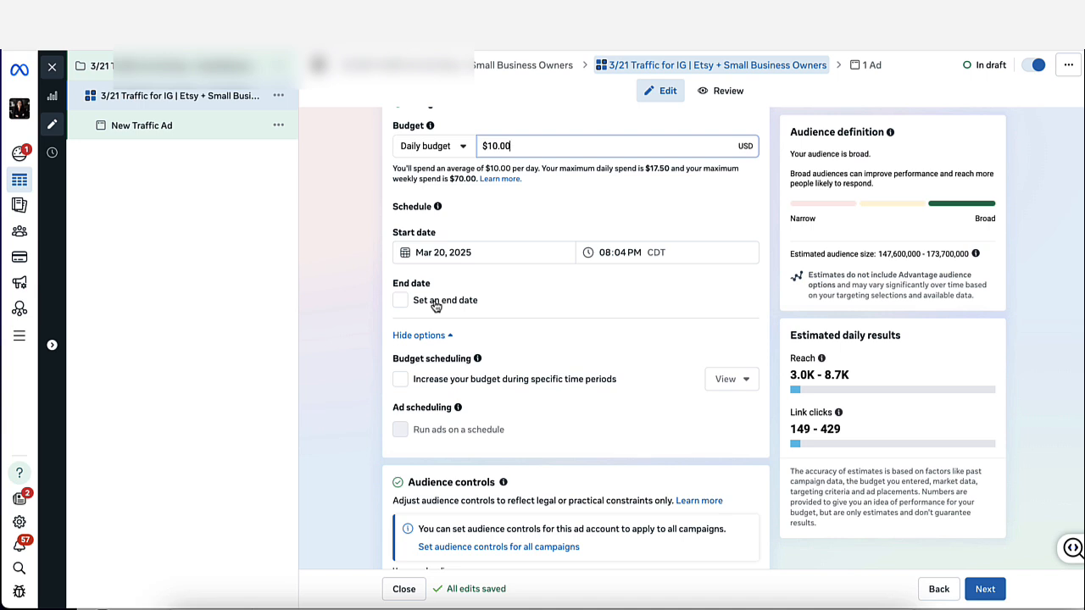
left_click(484, 254)
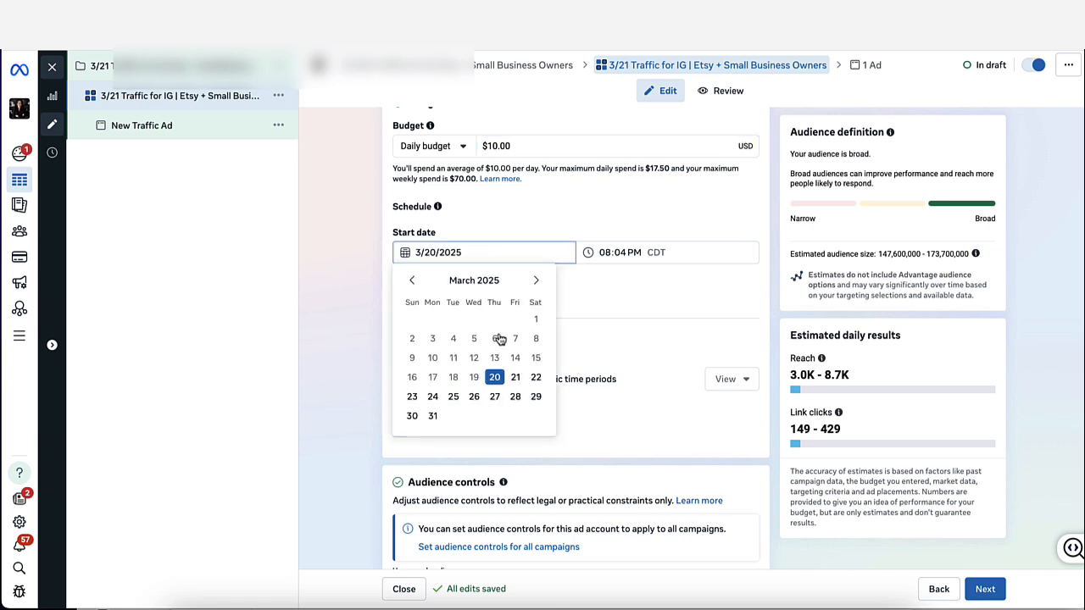
left_click(515, 378)
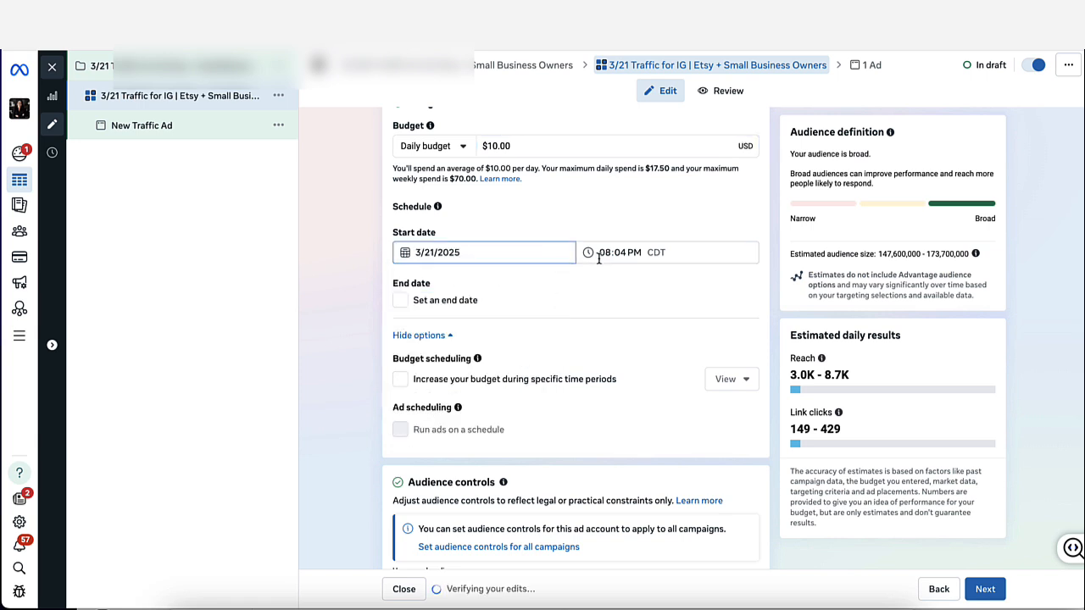
left_click(604, 256)
type("60")
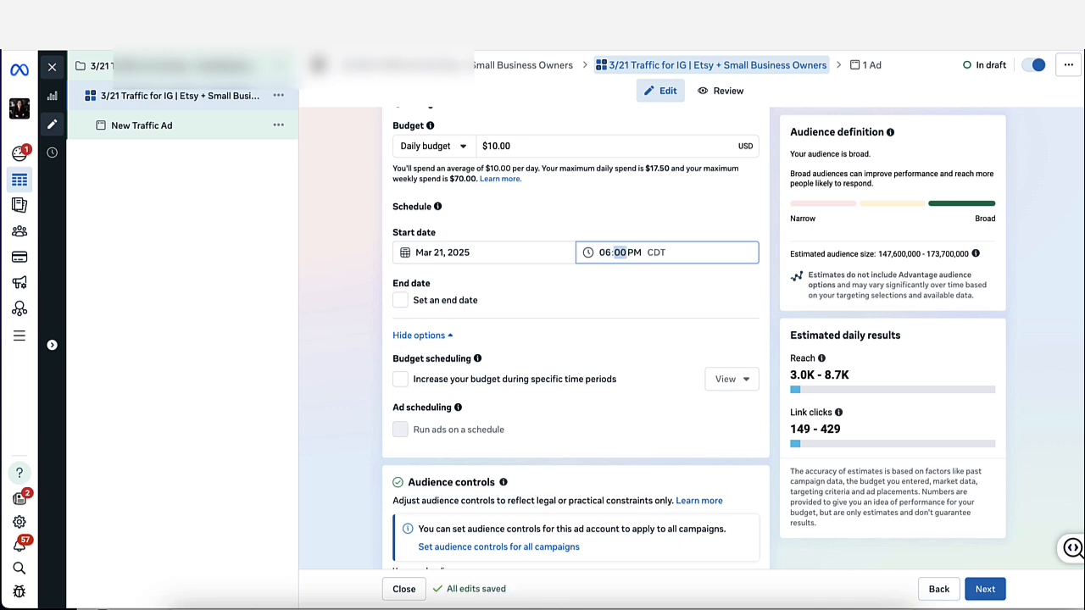
type("a")
Switch the ad set from Advantage+ audience to the original audience options.
scroll(690, 380, "down", 5)
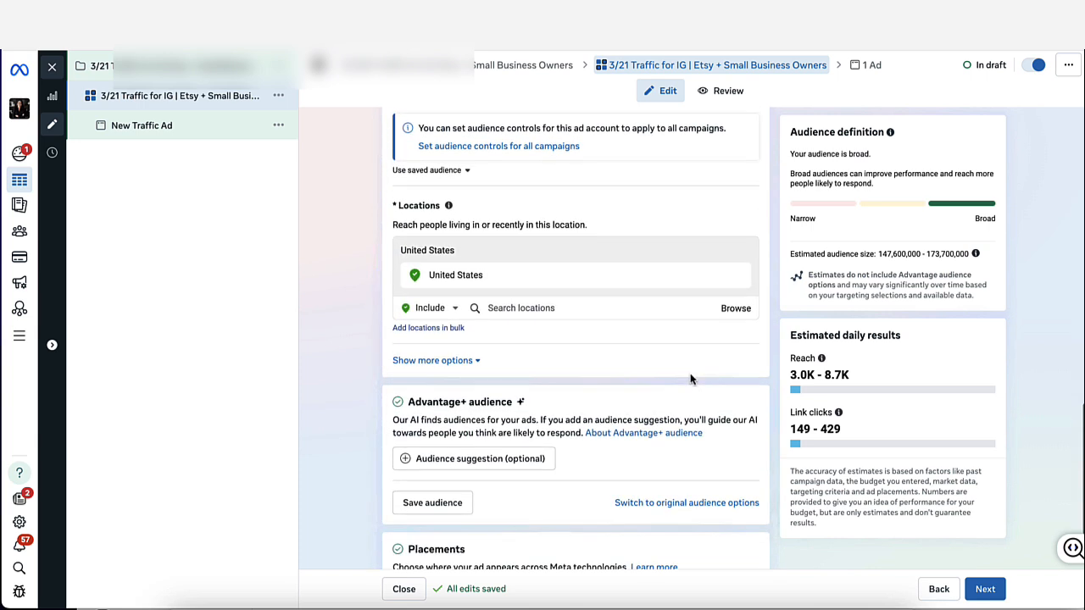
scroll(550, 280, "down", 1)
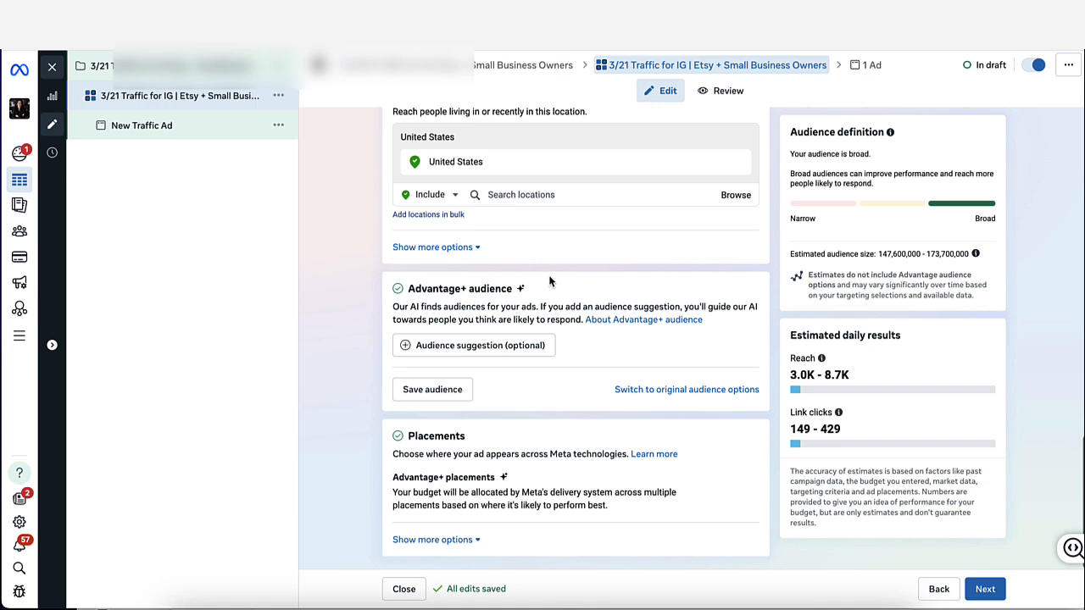
left_click(716, 391)
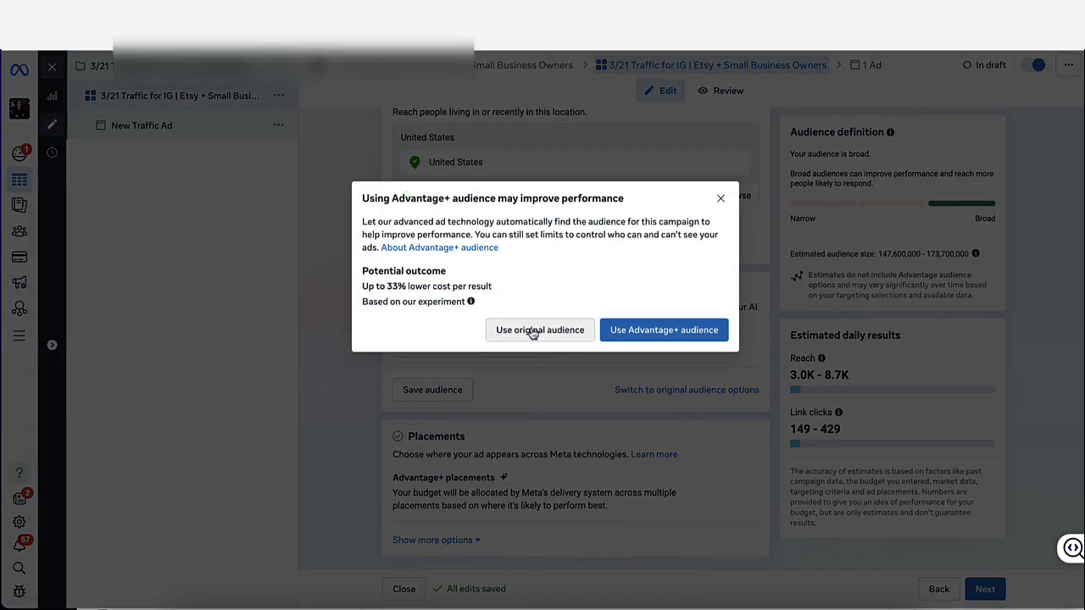
left_click(522, 332)
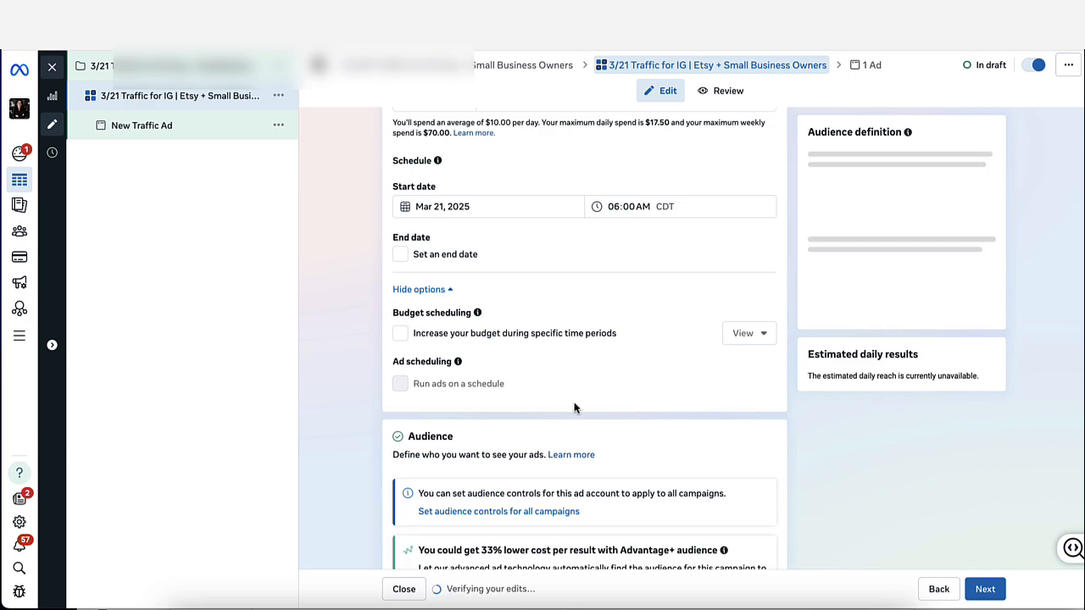
Add the country Canada to the ad set's targeted locations alongside the United States.
scroll(593, 373, "up", 5)
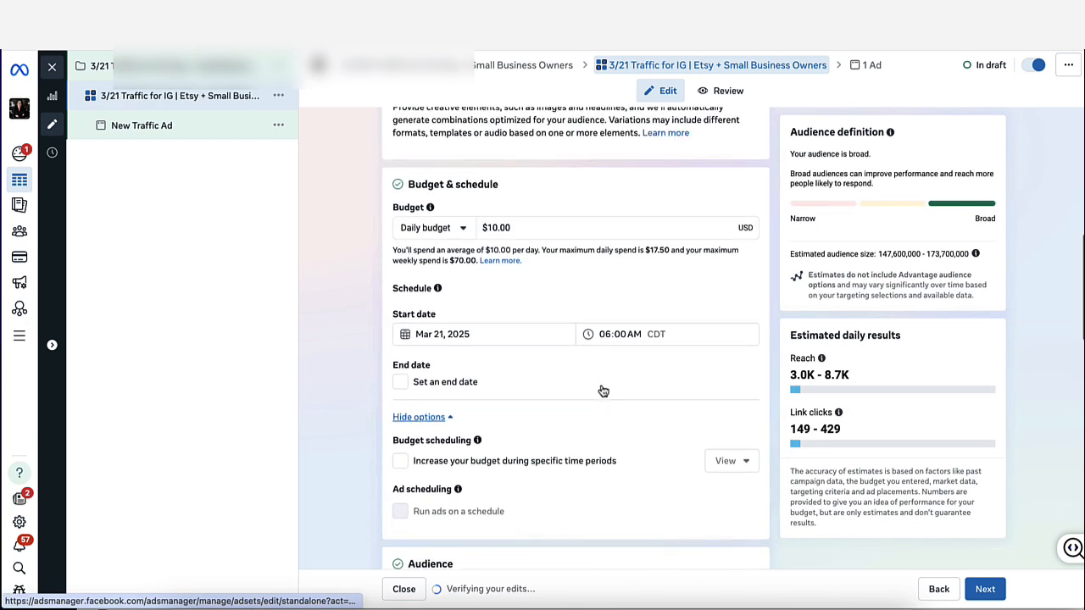
scroll(601, 386, "up", 3)
scroll(601, 388, "down", 7)
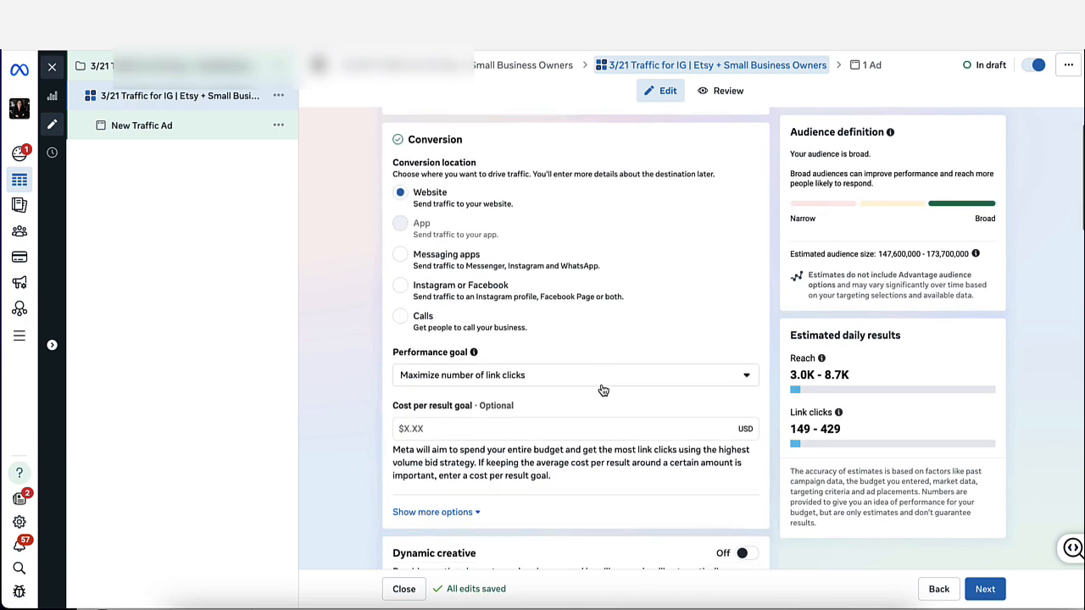
scroll(602, 389, "down", 1)
scroll(602, 390, "up", 2)
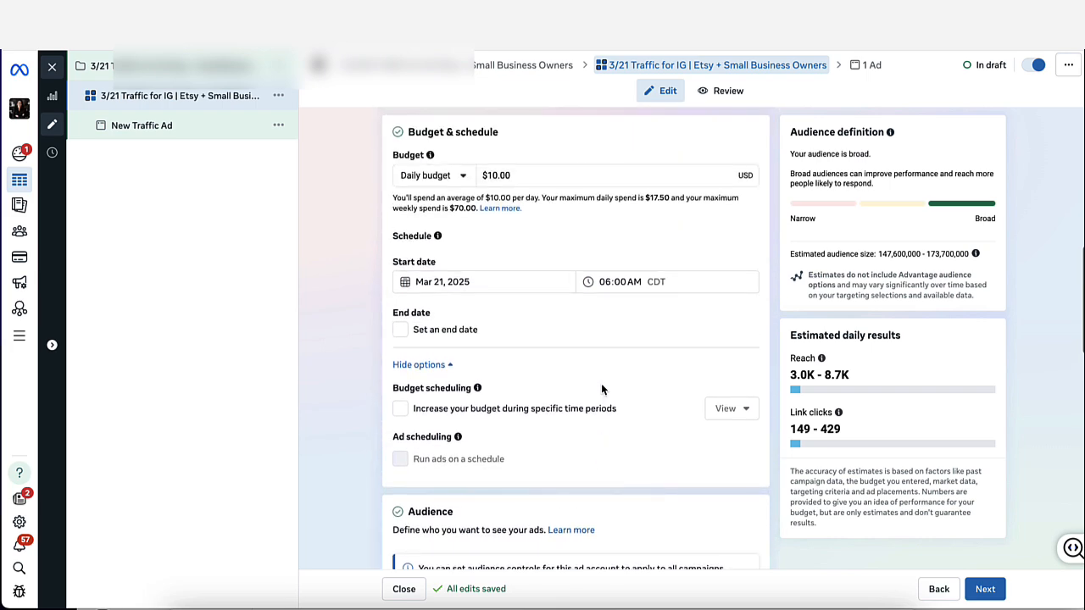
scroll(602, 389, "down", 5)
scroll(602, 389, "down", 2)
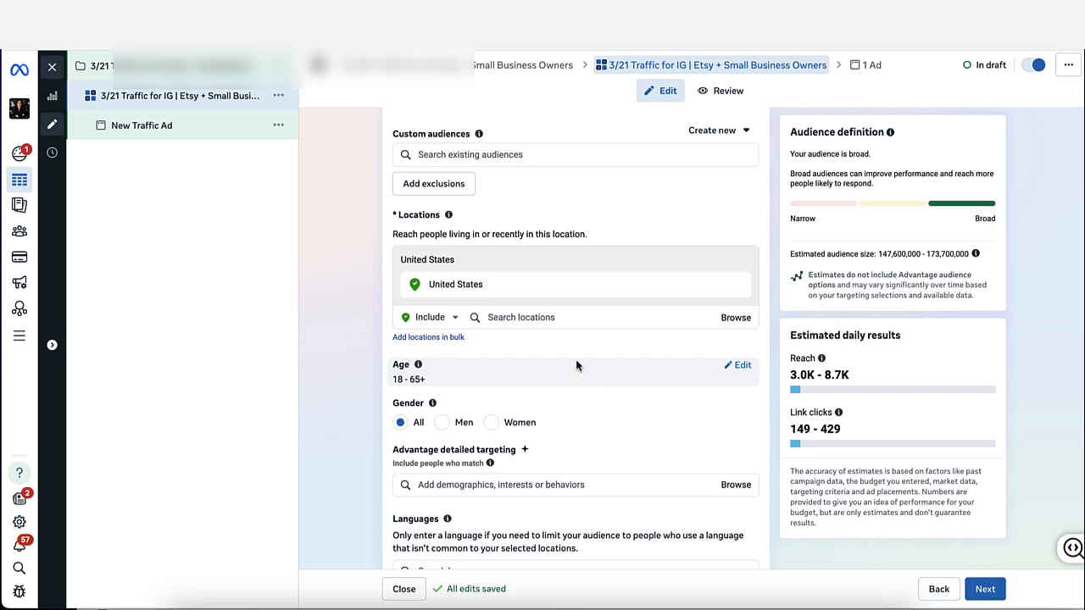
left_click(538, 317)
type("cana")
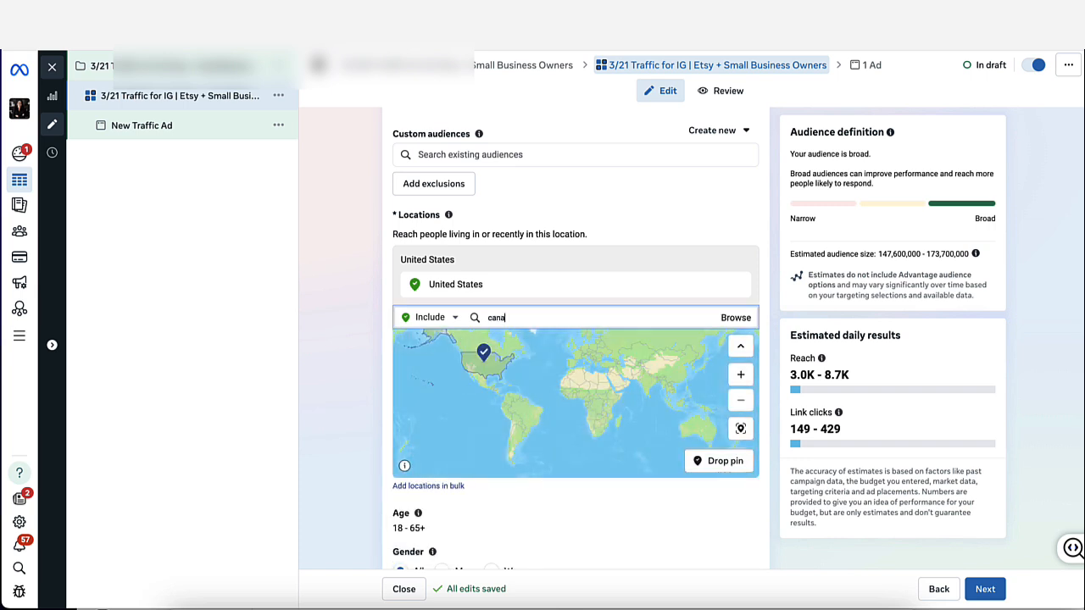
type("da")
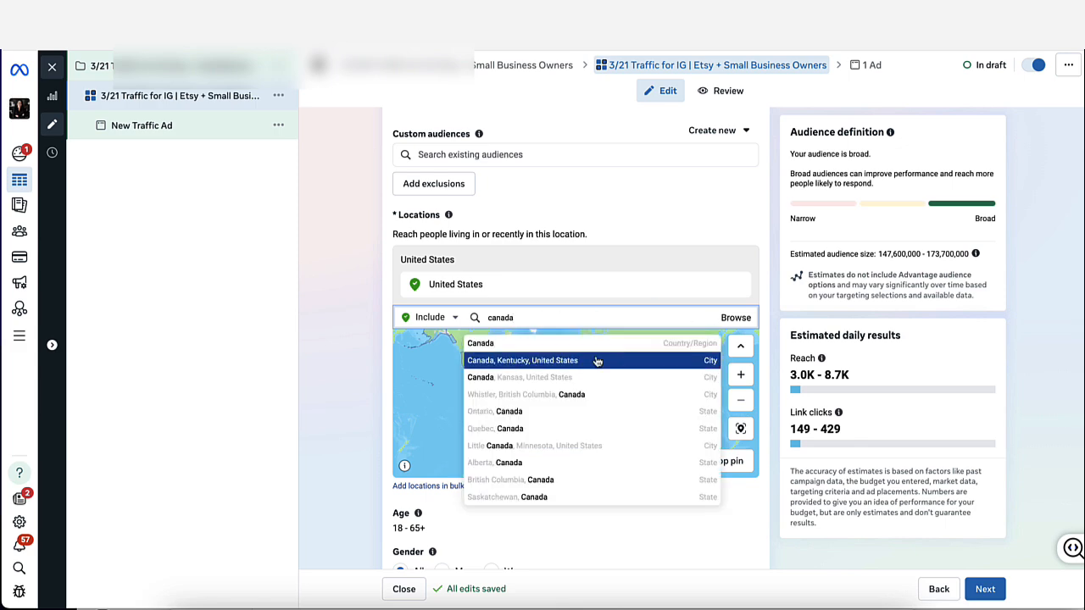
left_click(534, 348)
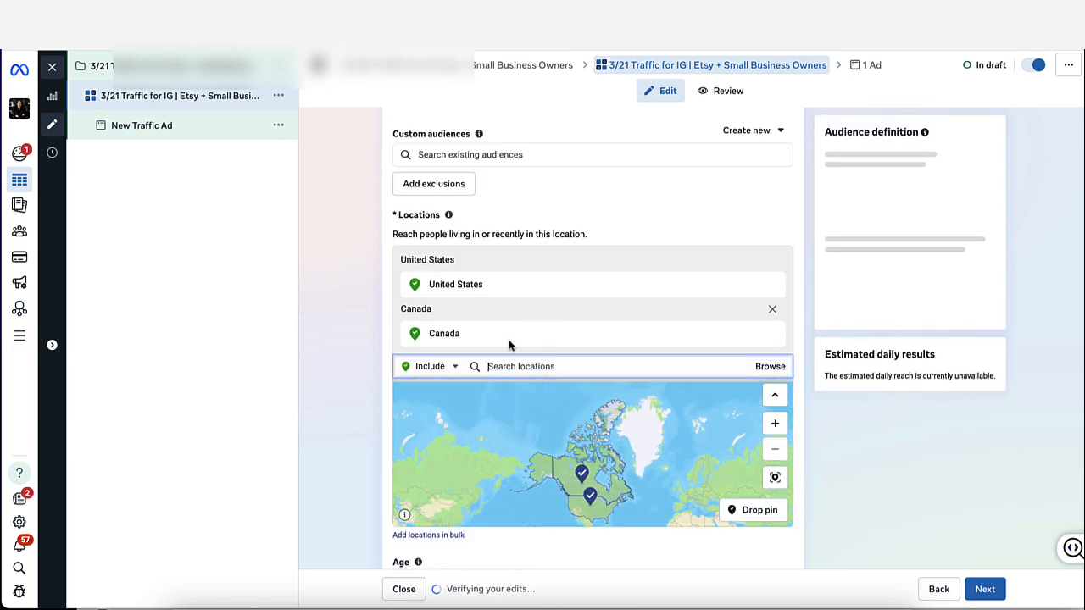
Add the countries Australia and United Kingdom to the ad set's included locations.
type("australia")
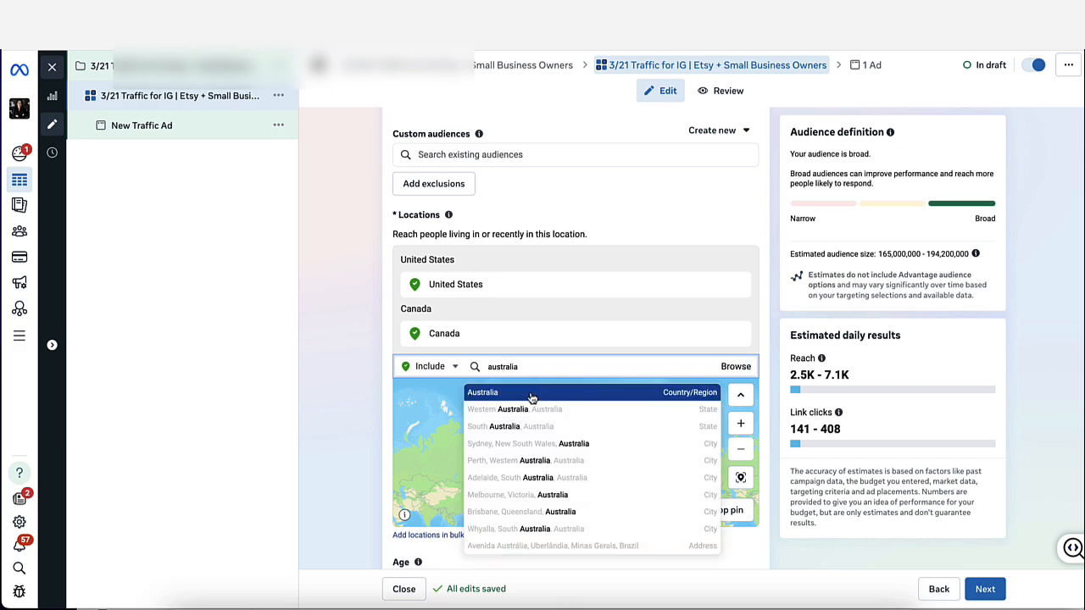
left_click(530, 393)
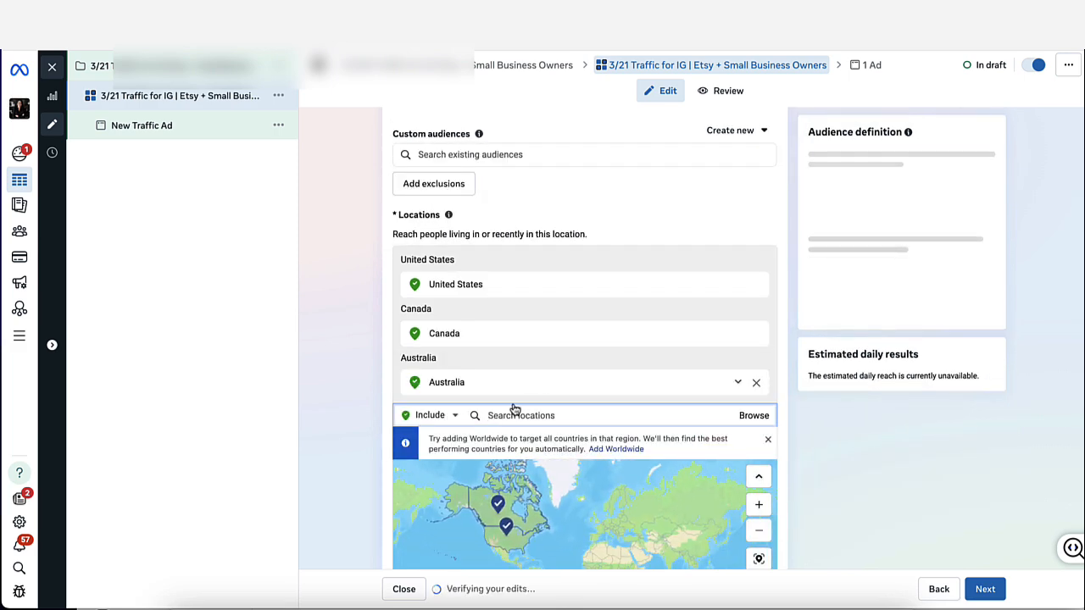
type("united")
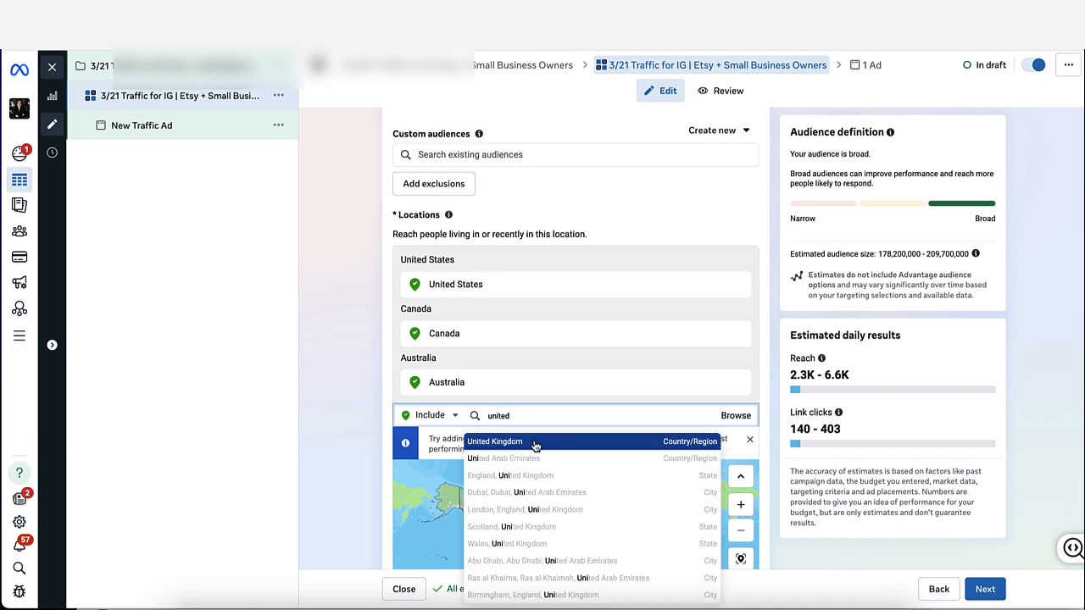
left_click(535, 443)
Include the country New Zealand in the ad set's targeted locations.
type("n")
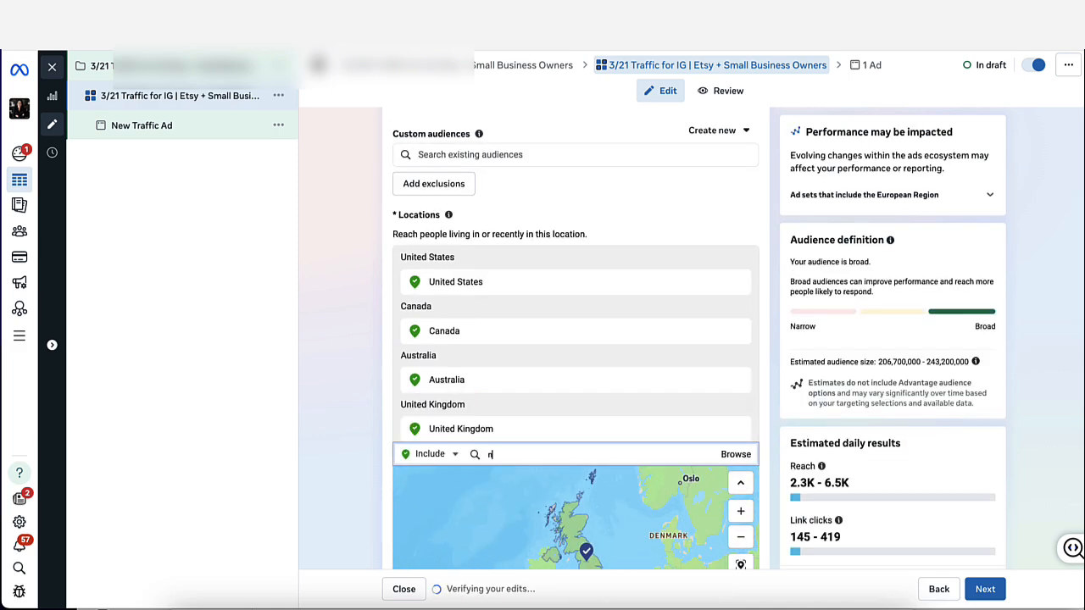
type("ewze")
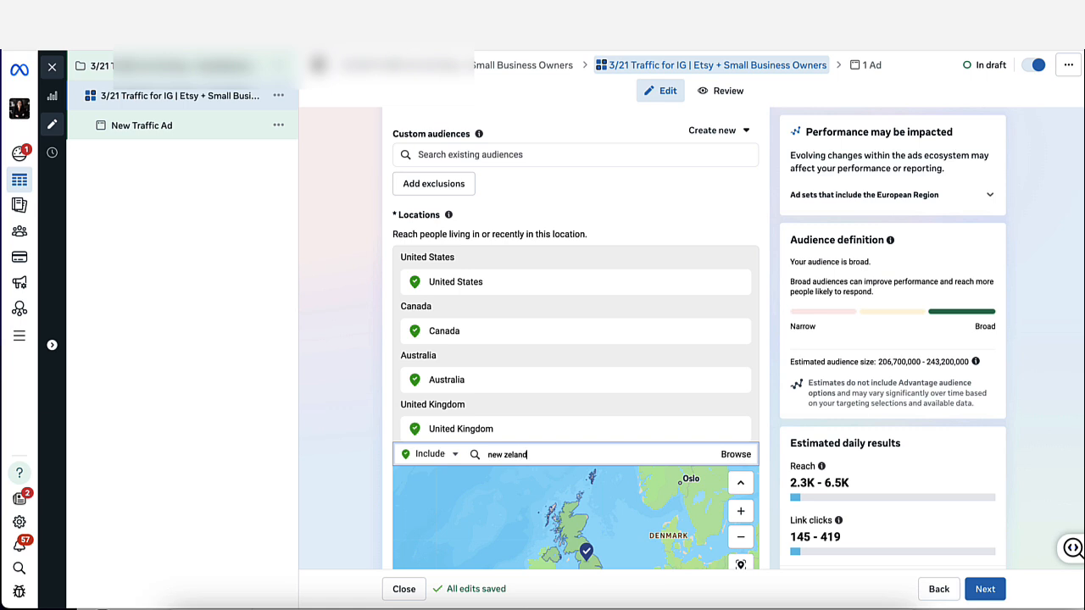
key("BackSpace")
key("BackSpace")
key("BackSpace")
key("BackSpace")
key("BackSpace")
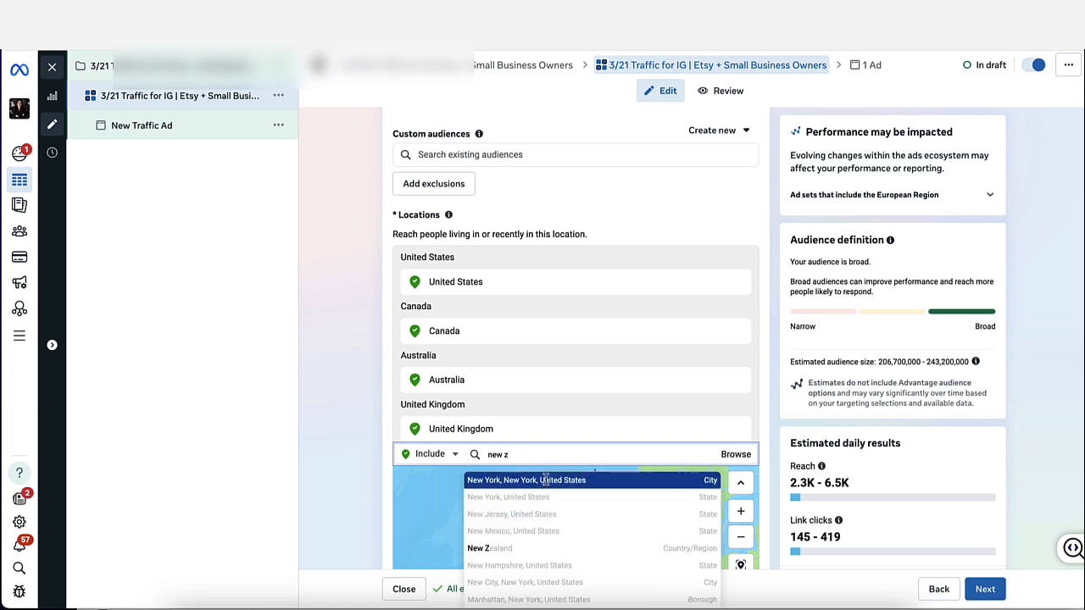
type("e")
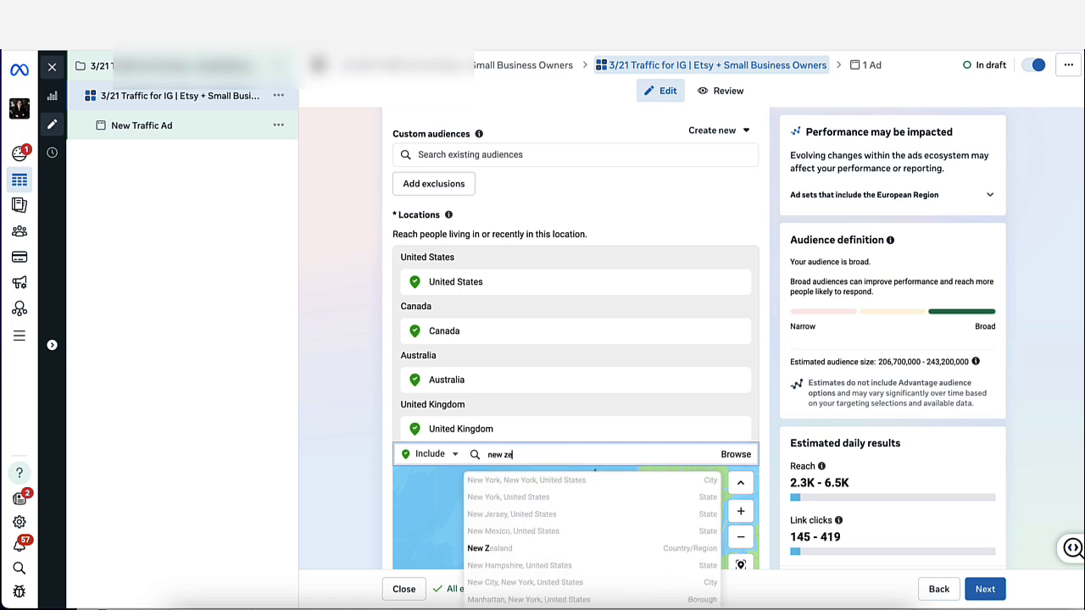
type("a")
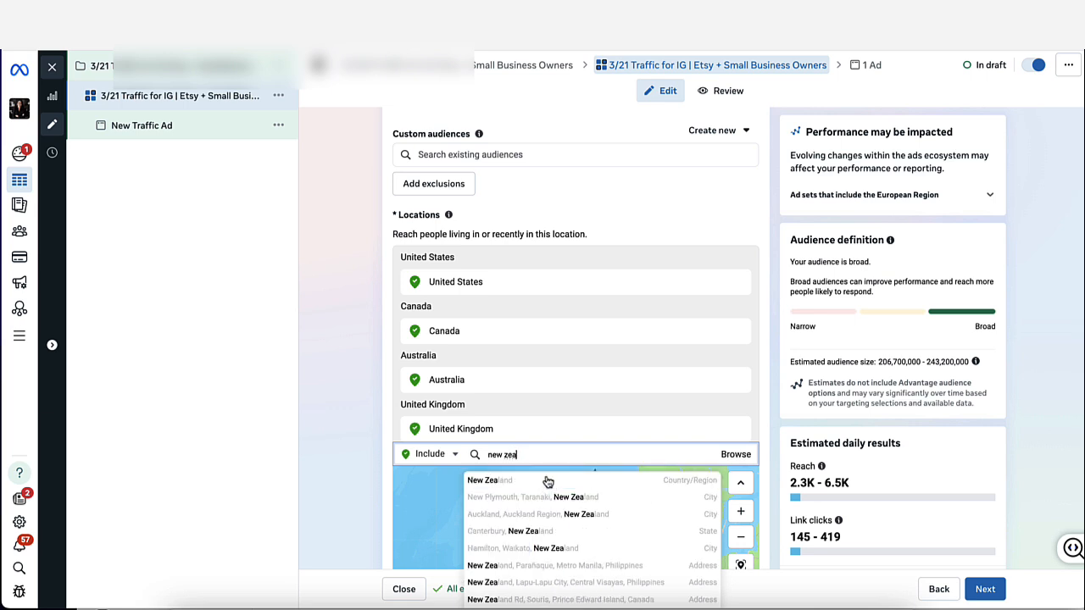
left_click(548, 482)
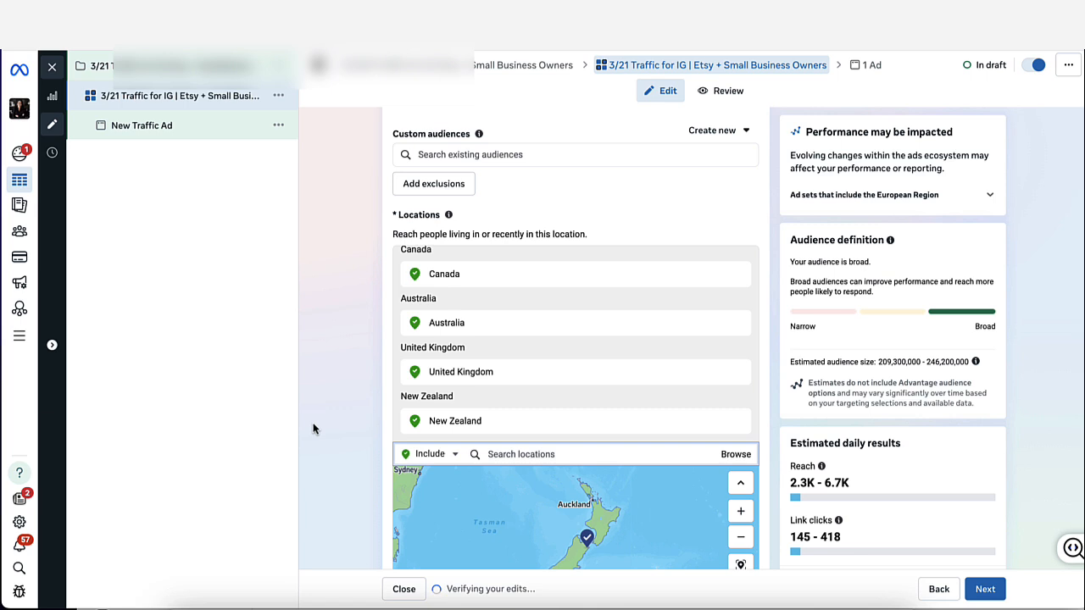
Set the audience's minimum age to 25 and limit the gender to Women.
scroll(373, 381, "down", 1)
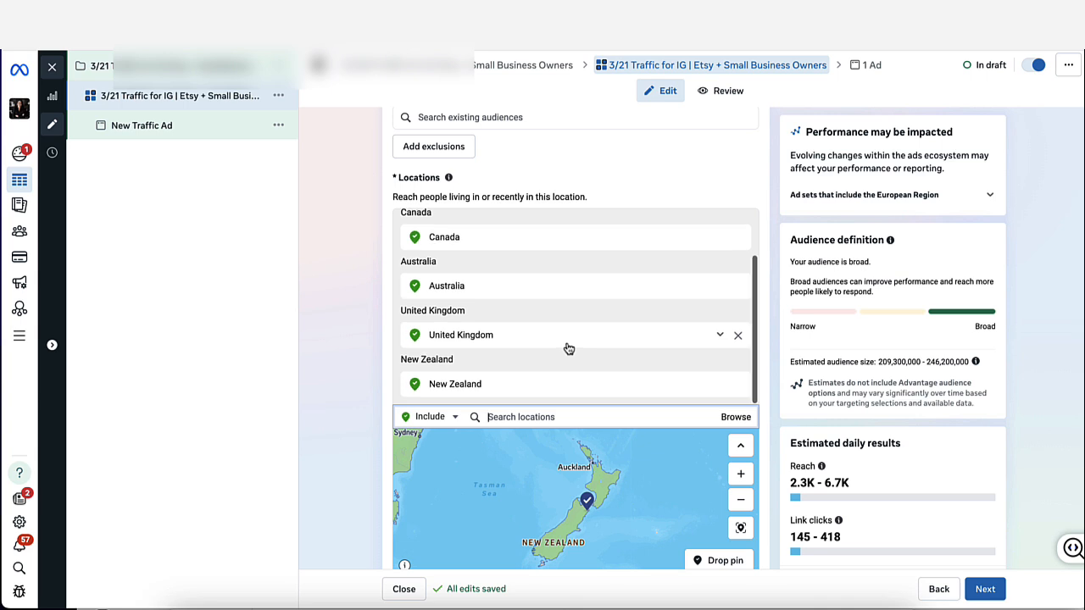
scroll(563, 295, "up", 2)
scroll(560, 310, "down", 3)
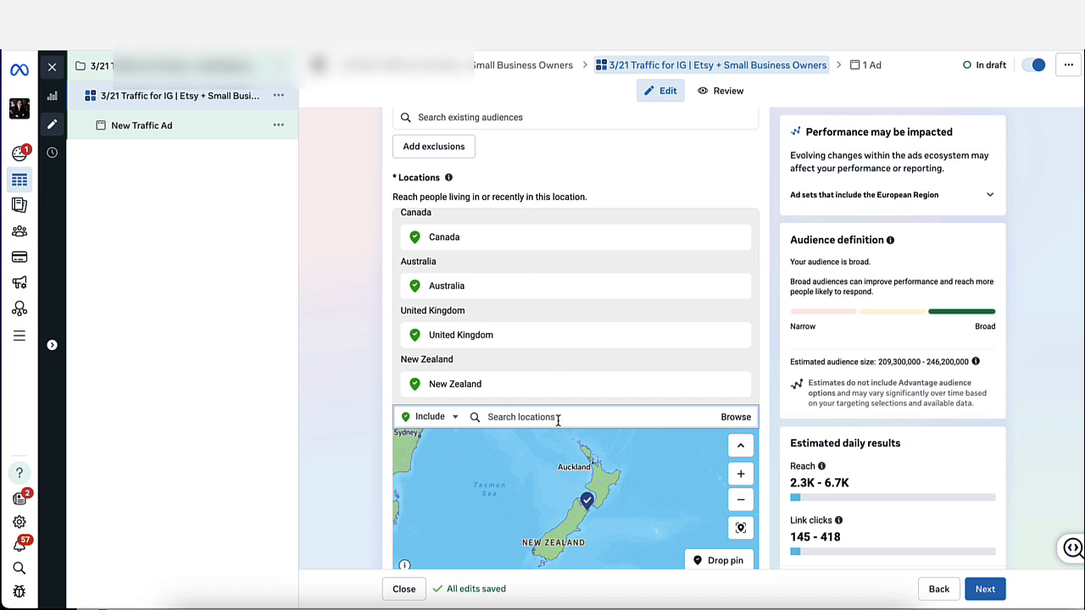
scroll(386, 461, "down", 5)
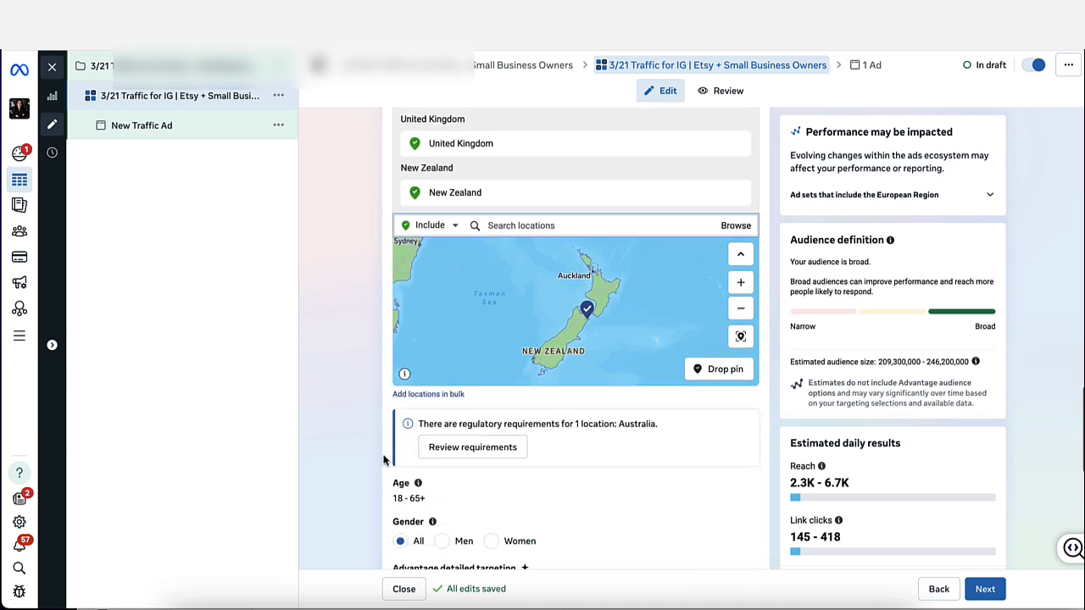
scroll(383, 460, "down", 1)
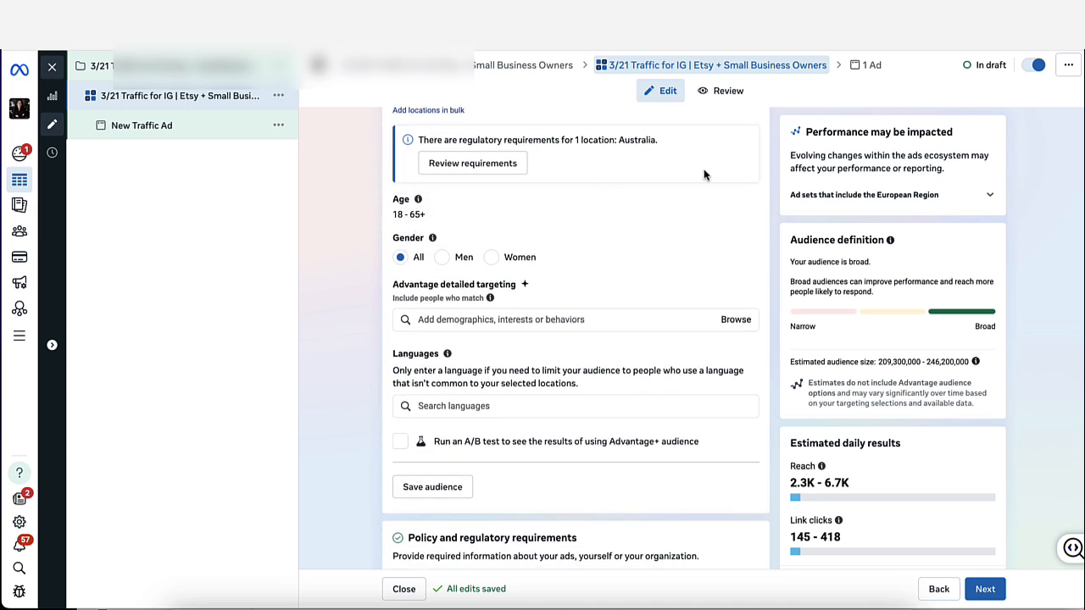
left_click(720, 208)
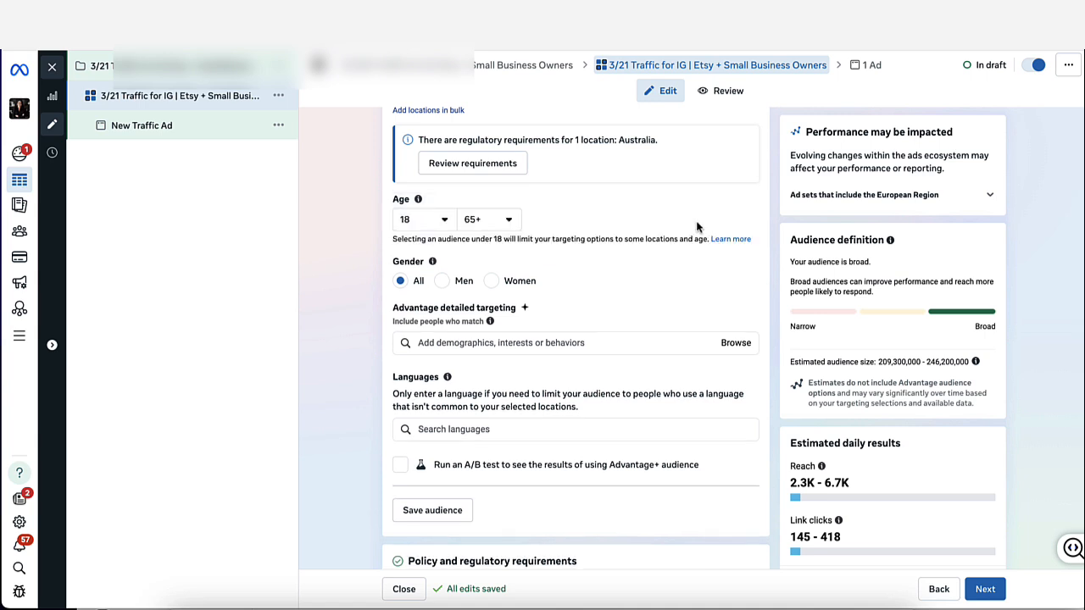
left_click(424, 223)
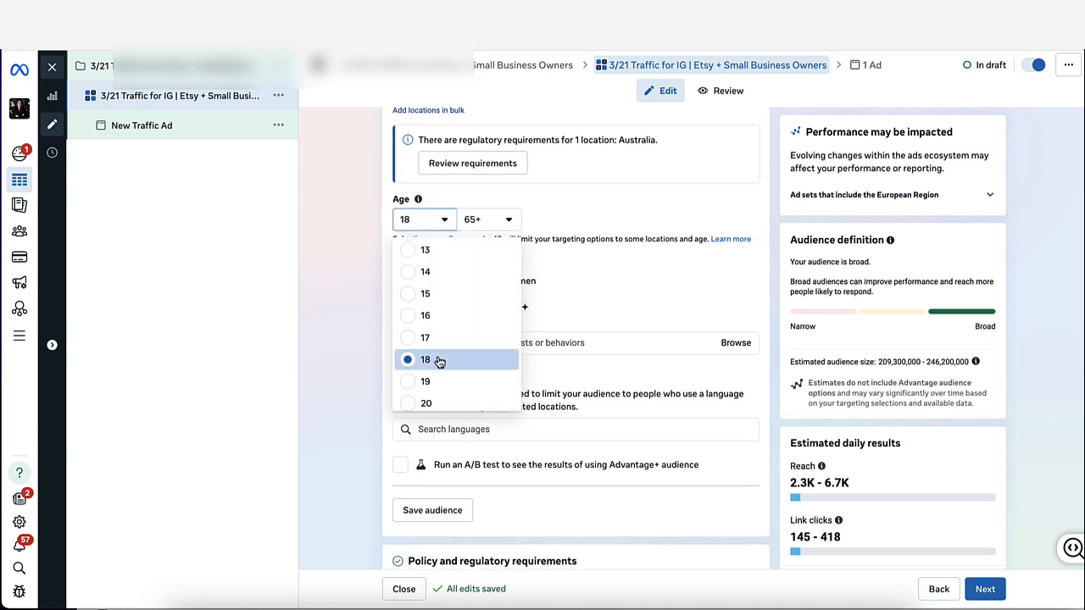
scroll(439, 362, "down", 3)
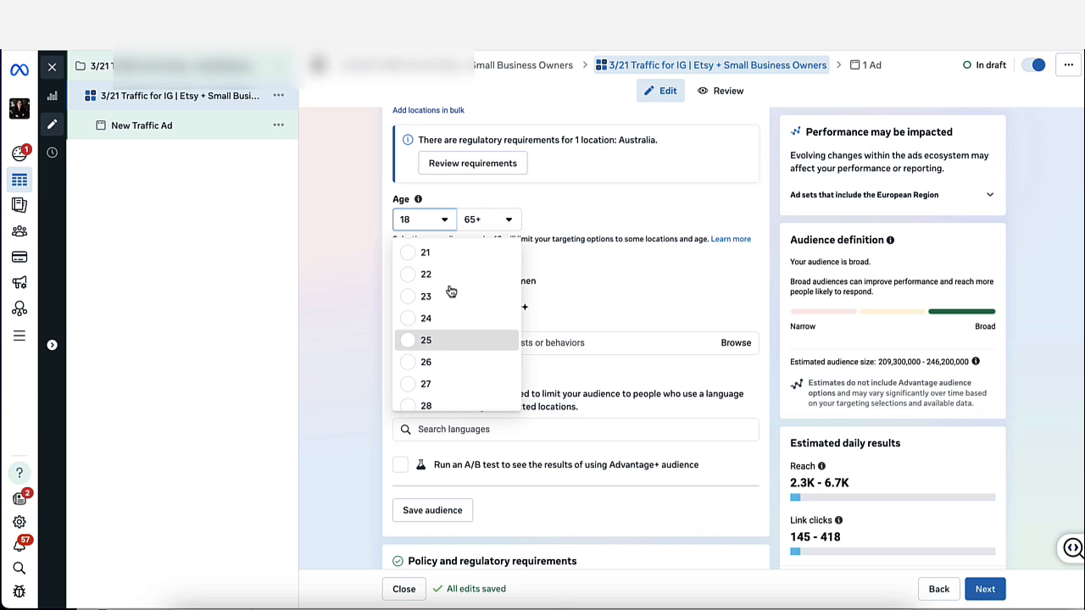
left_click(475, 225)
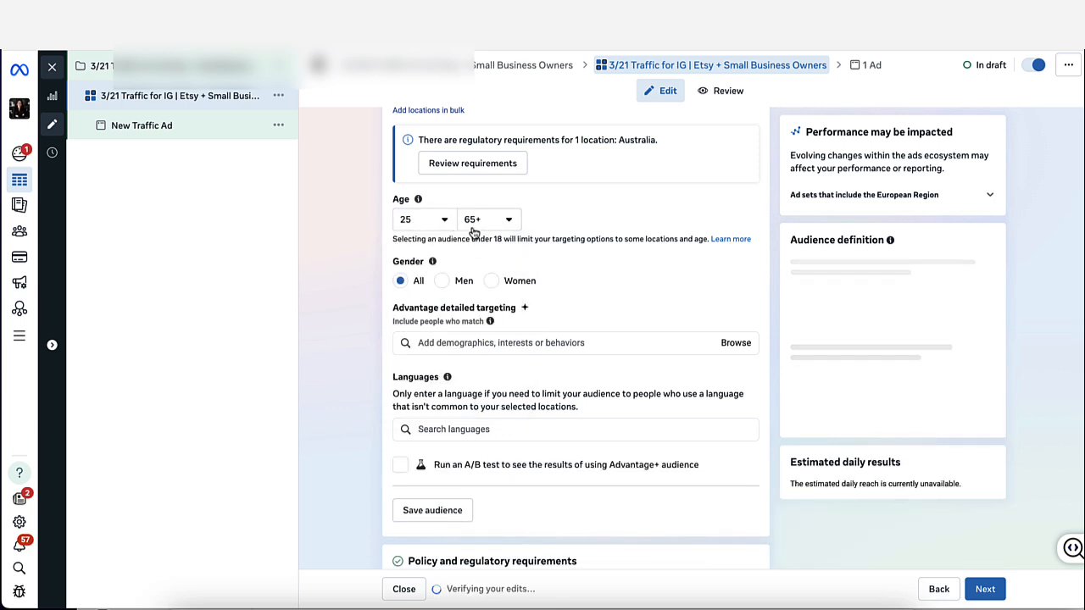
left_click(493, 286)
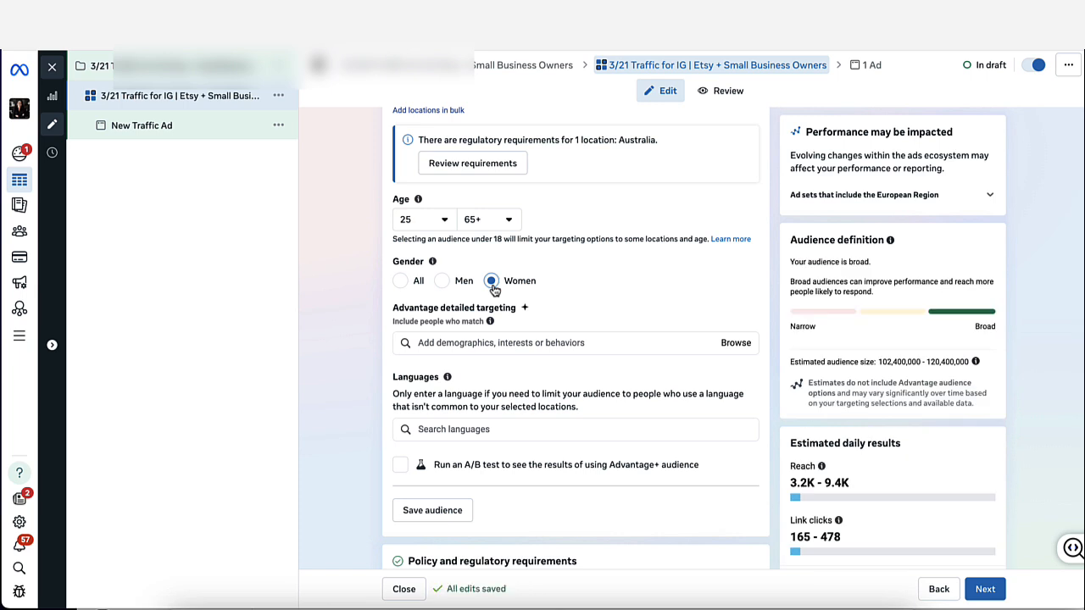
Add the interests Crafty (software), Hobbycraft (retailer), Etsy (website) and Pinterest (software) to the ad set's detailed targeting.
scroll(488, 297, "down", 1)
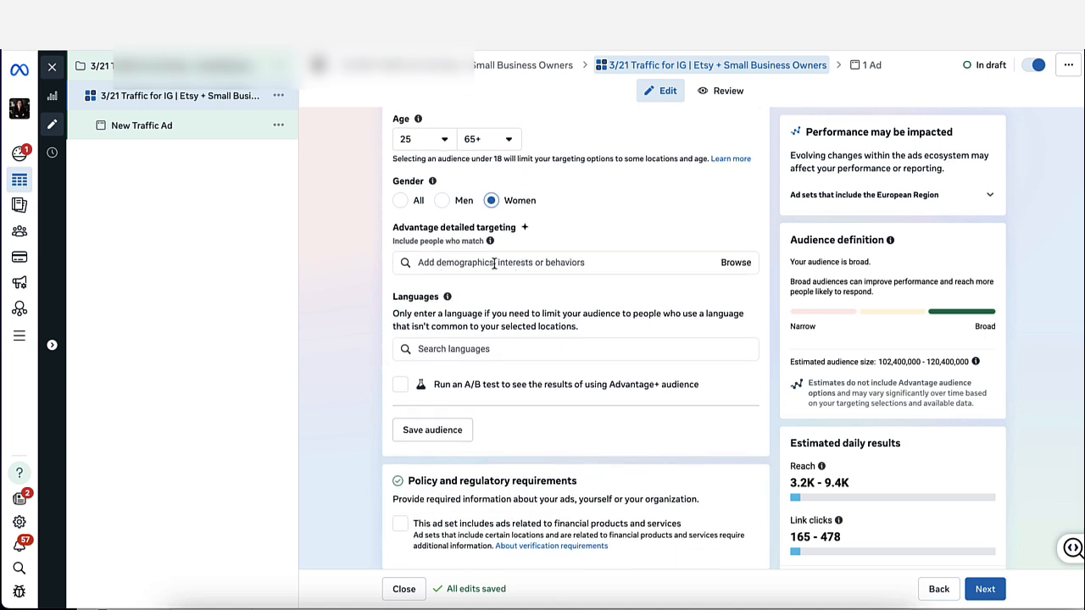
left_click(495, 263)
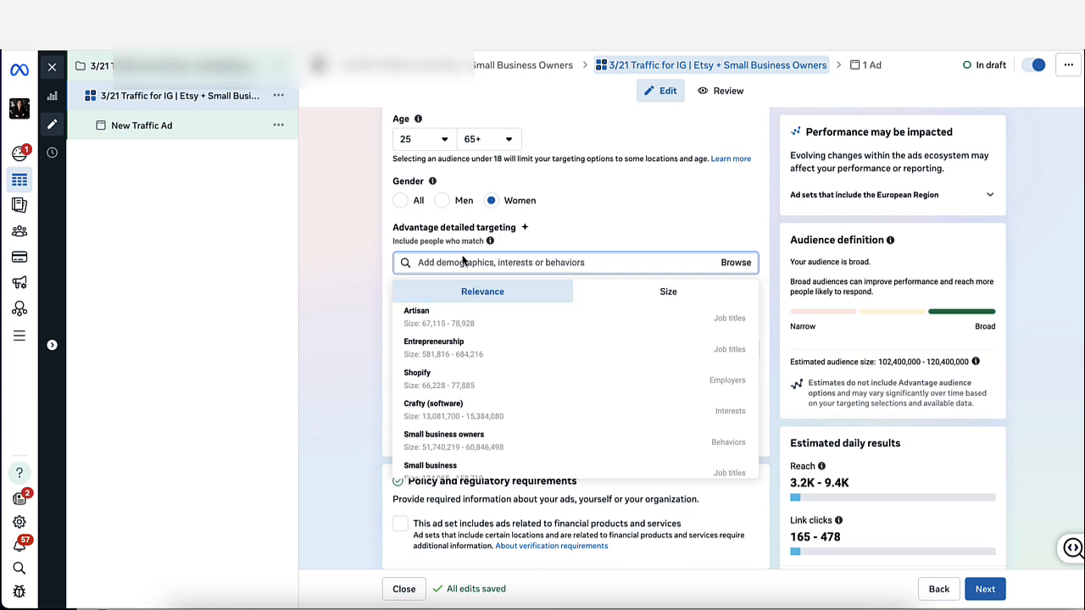
left_click(439, 407)
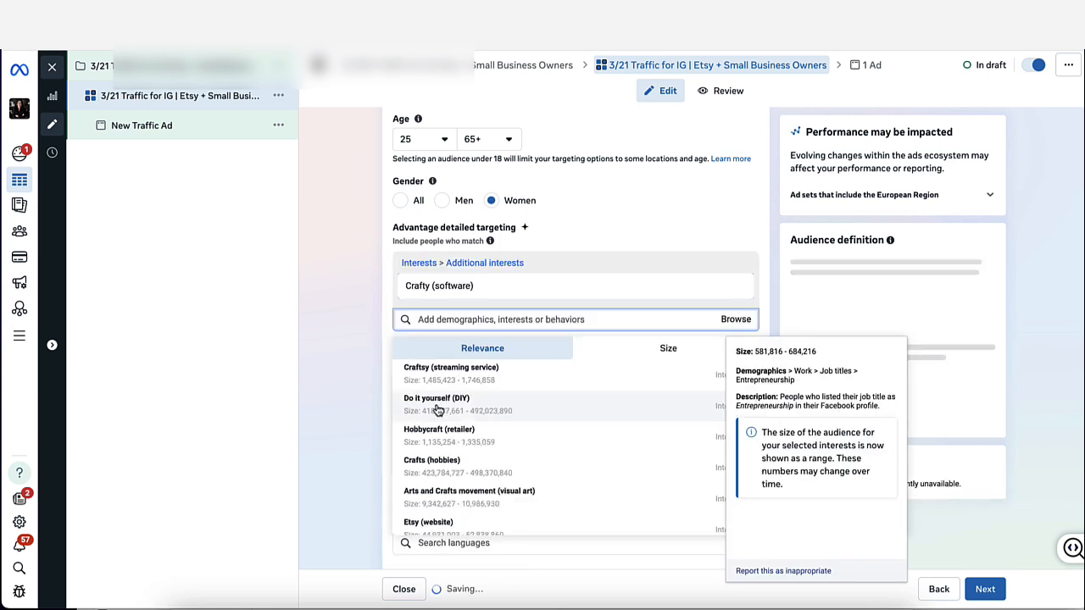
left_click(485, 436)
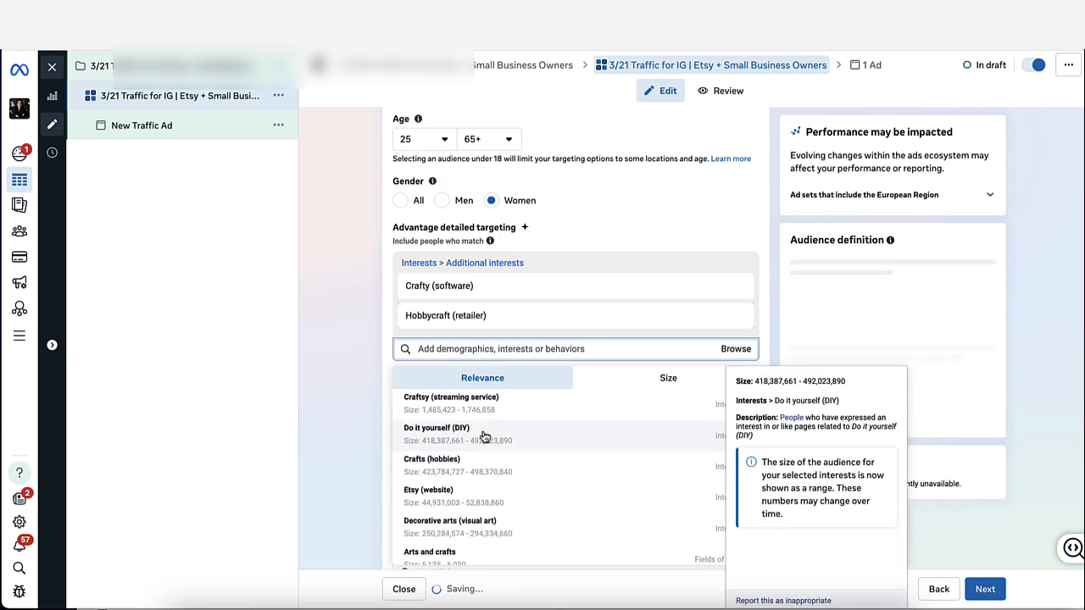
left_click(487, 502)
scroll(486, 501, "down", 3)
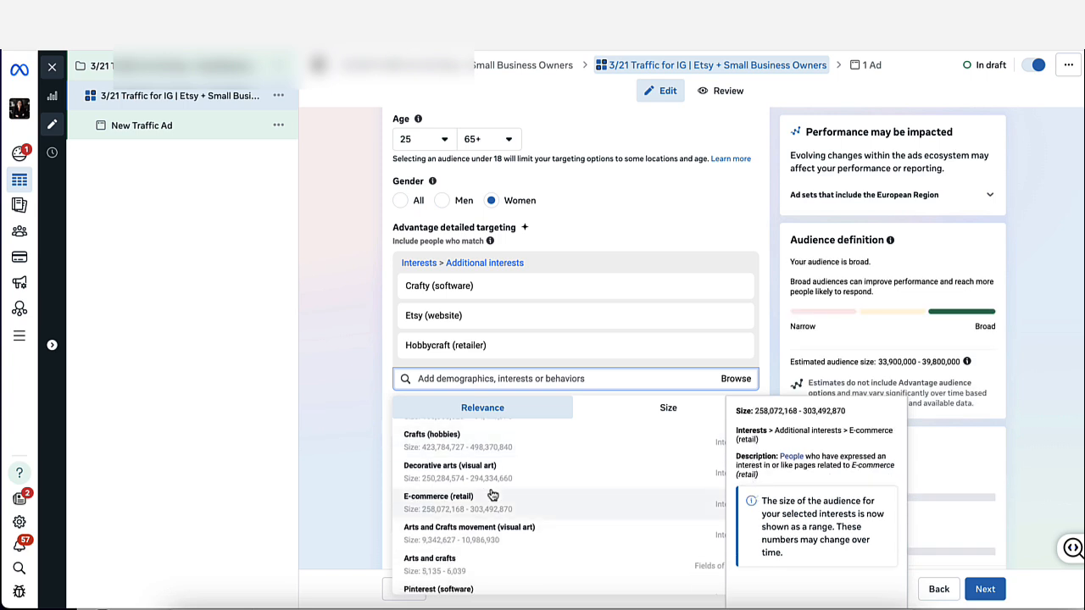
scroll(489, 497, "down", 2)
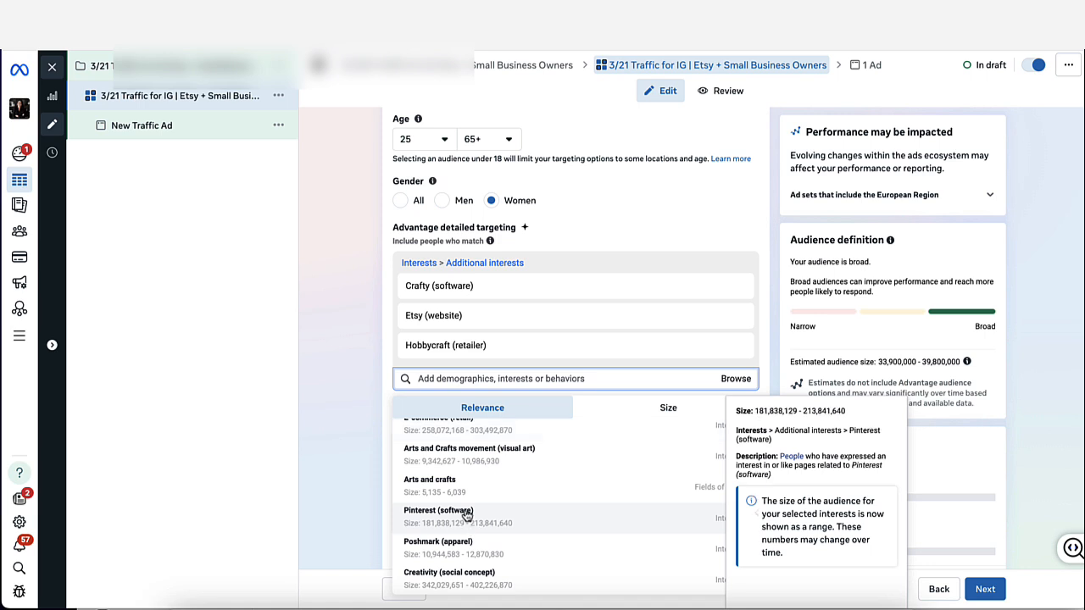
left_click(465, 517)
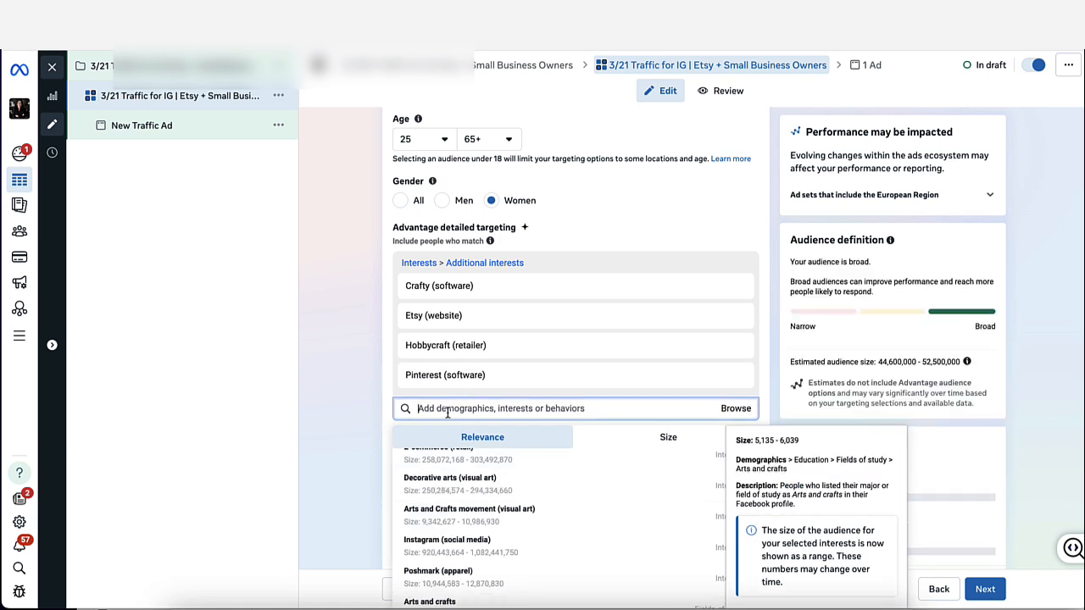
Search detailed targeting for small business and add the interest Small business (business & finance).
type("small bu")
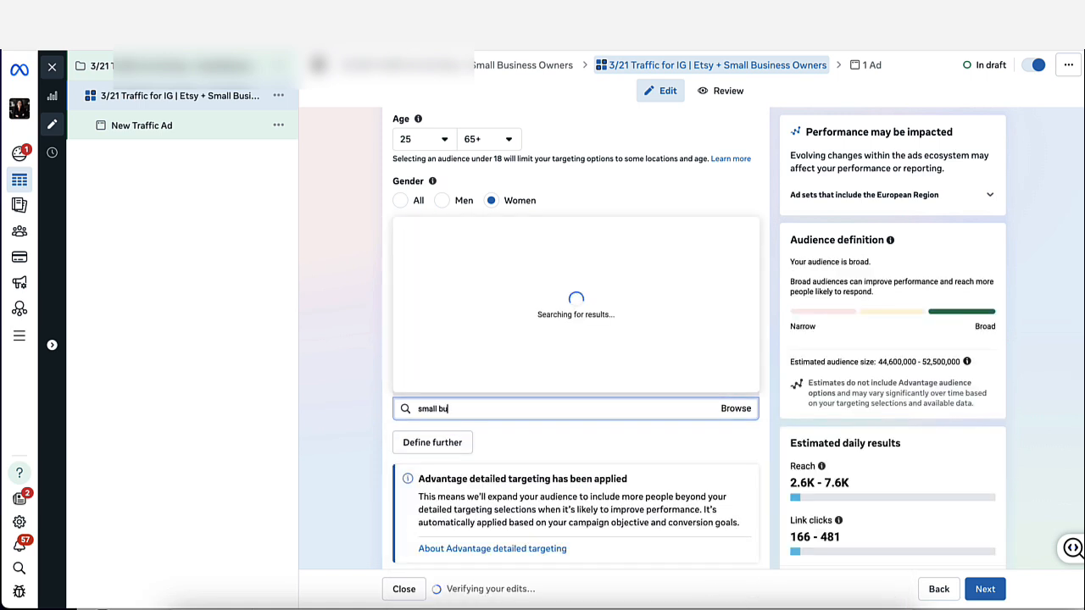
type("sines")
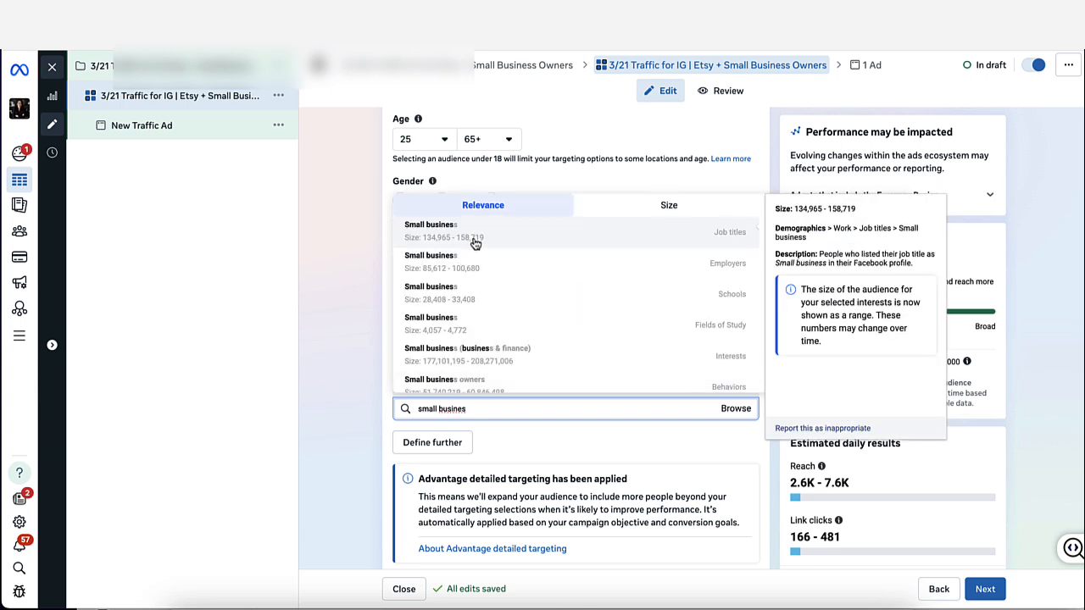
left_click(504, 356)
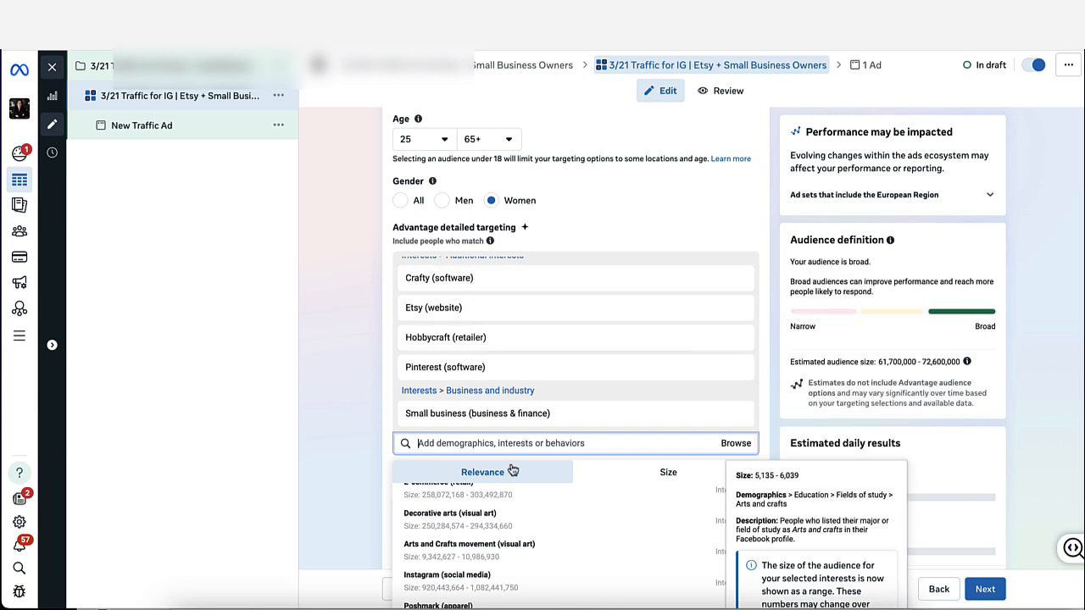
left_click(492, 449)
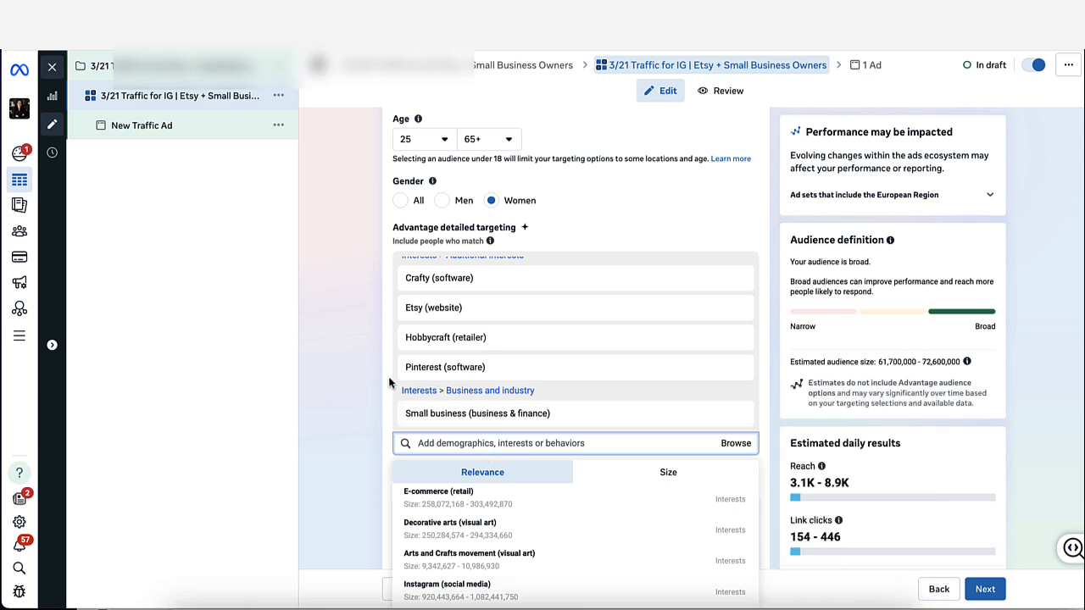
key("Escape")
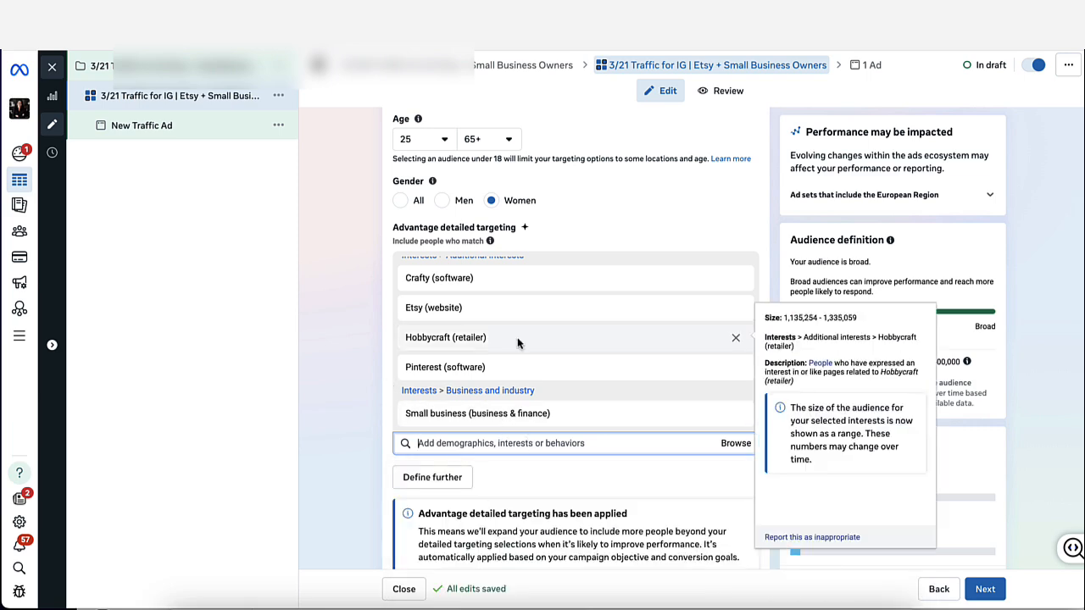
scroll(515, 323, "up", 1)
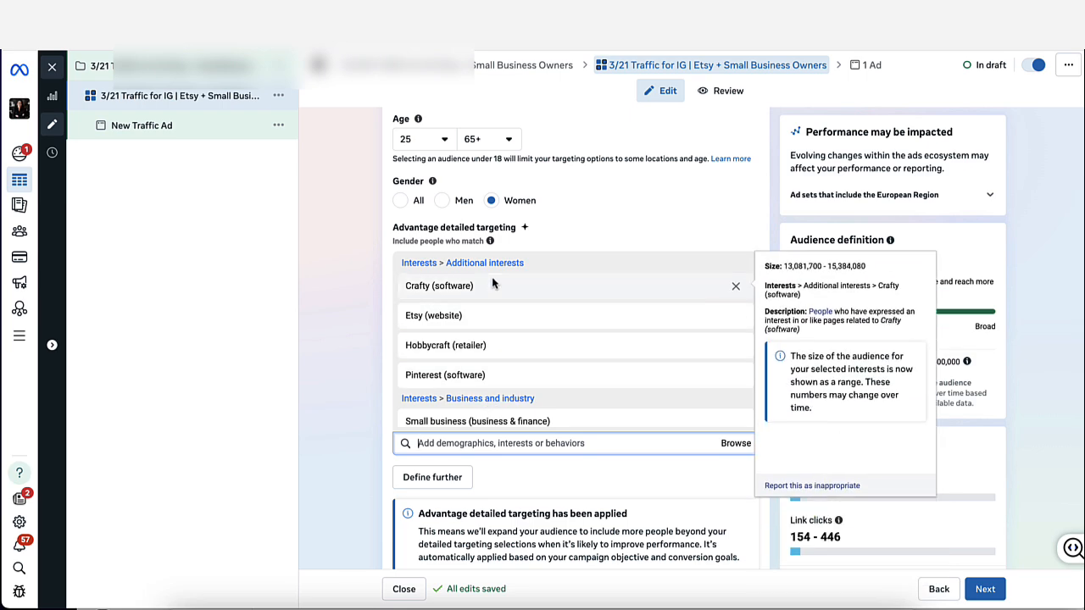
mouse_move(400, 341)
mouse_move(490, 357)
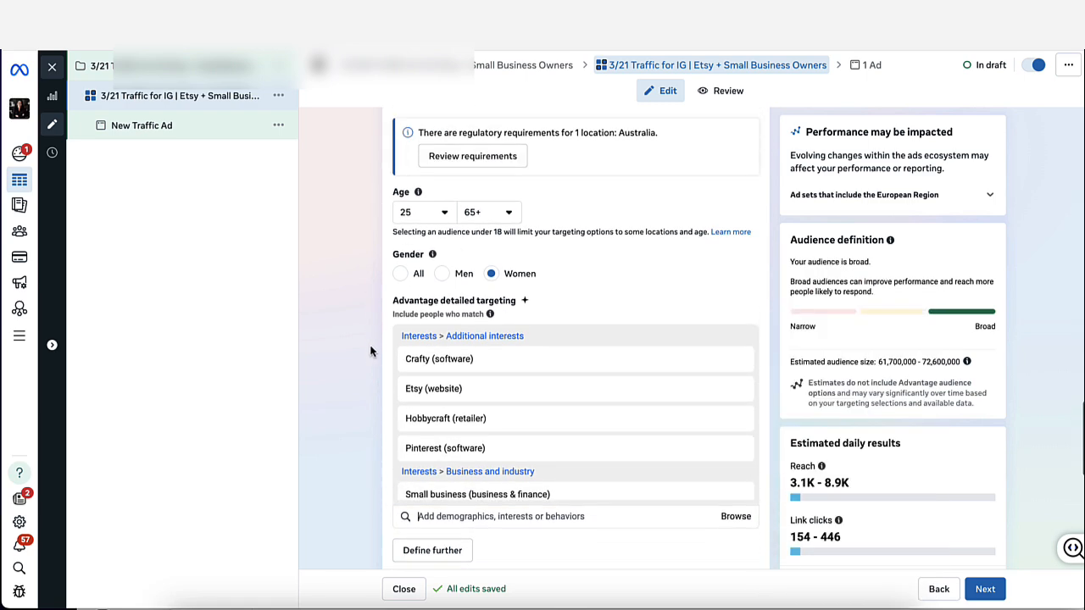
Set the ad set's placement method to Manual placements.
scroll(371, 351, "down", 2)
scroll(370, 351, "down", 4)
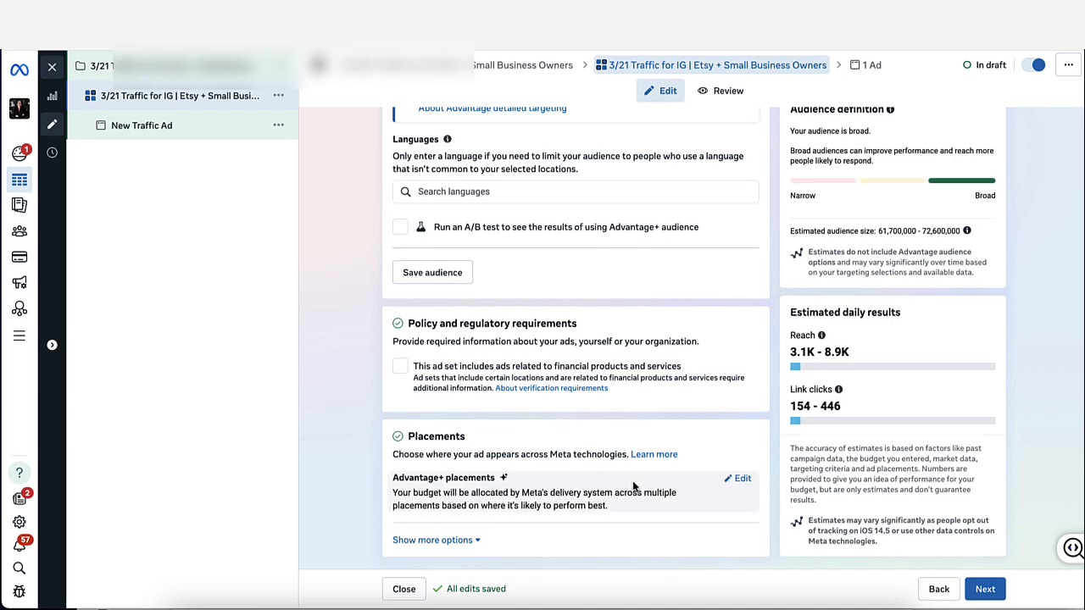
left_click(741, 481)
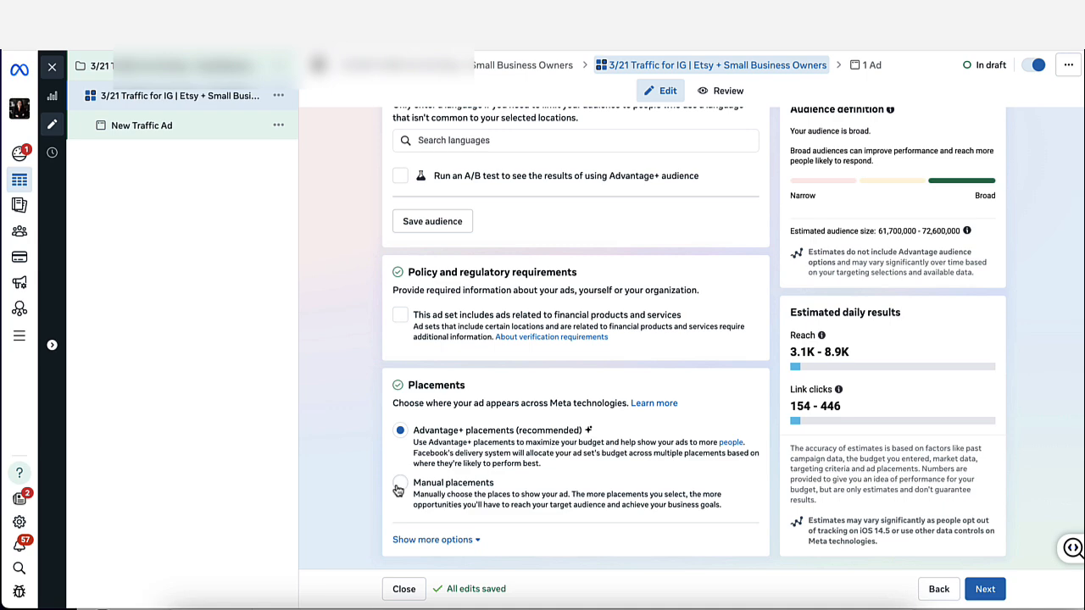
left_click(401, 482)
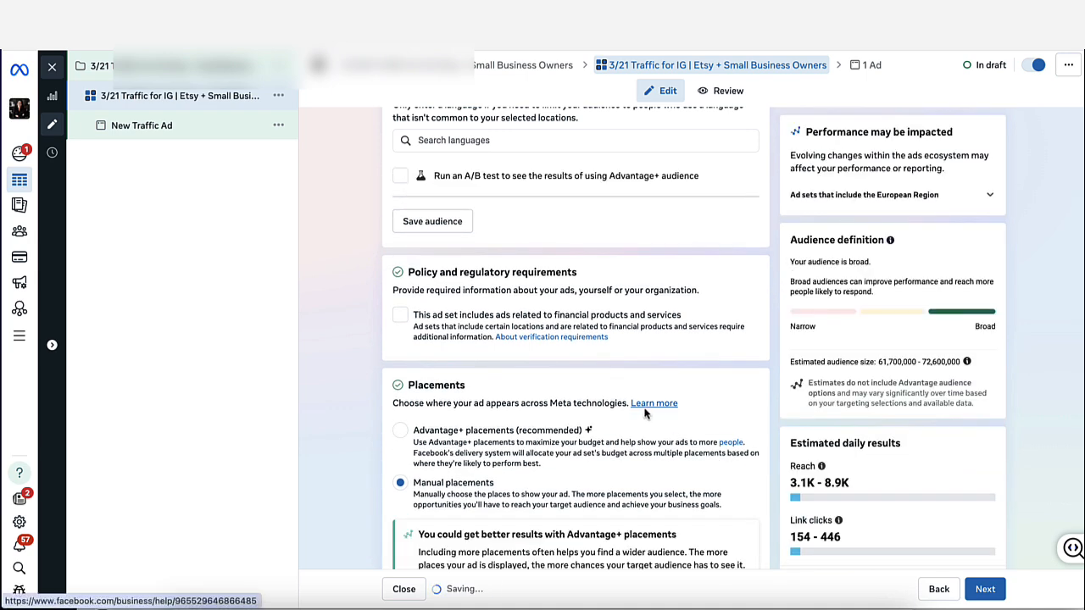
Exclude the Messenger and Audience Network platforms from the ad set's placements, keeping Facebook and Instagram.
scroll(646, 397, "down", 2)
scroll(646, 396, "down", 5)
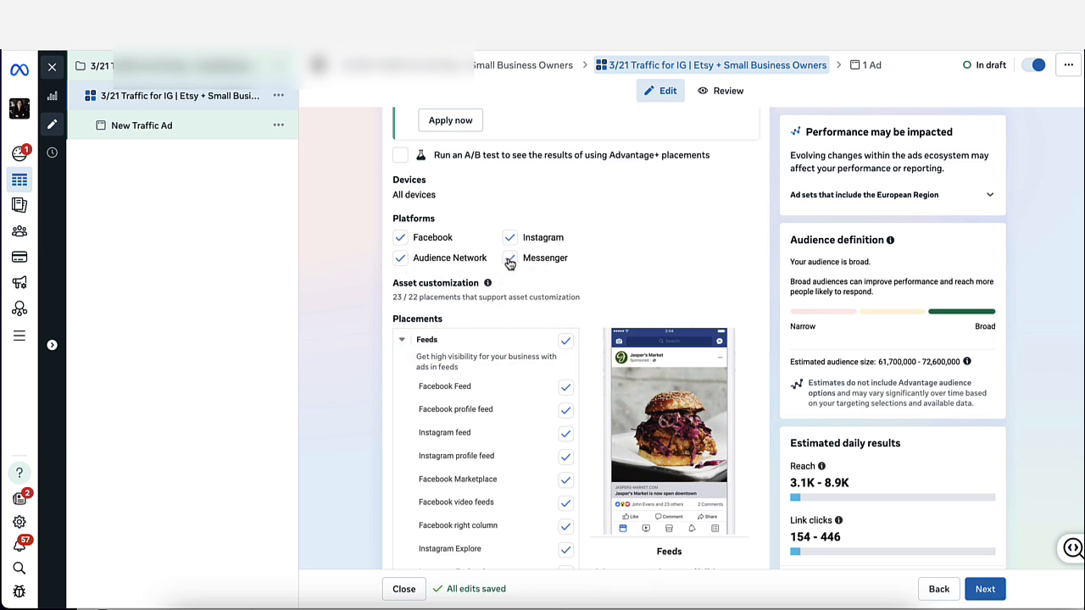
left_click(509, 260)
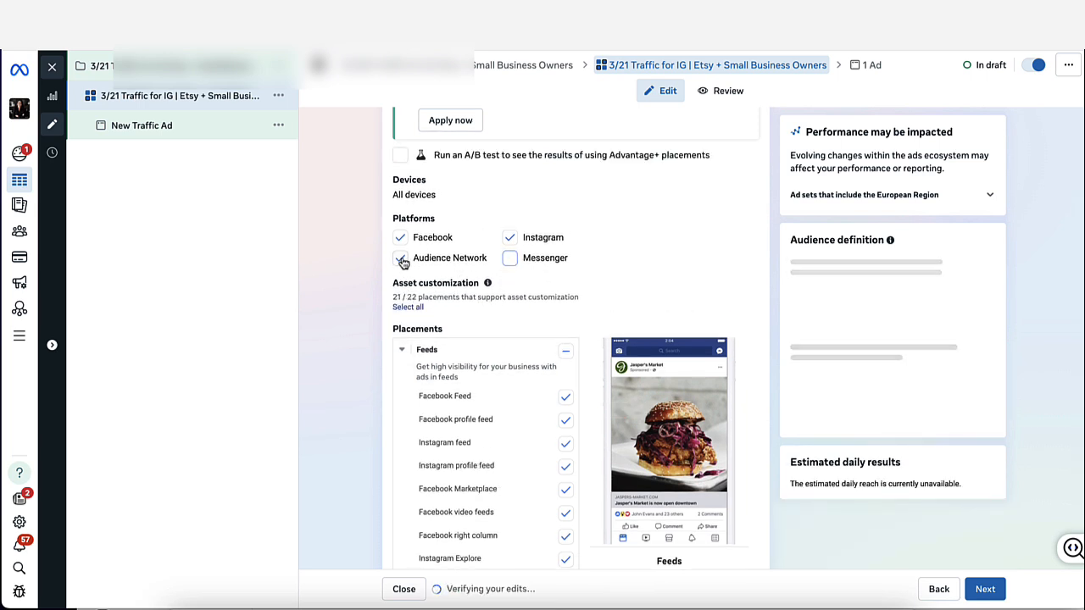
left_click(401, 260)
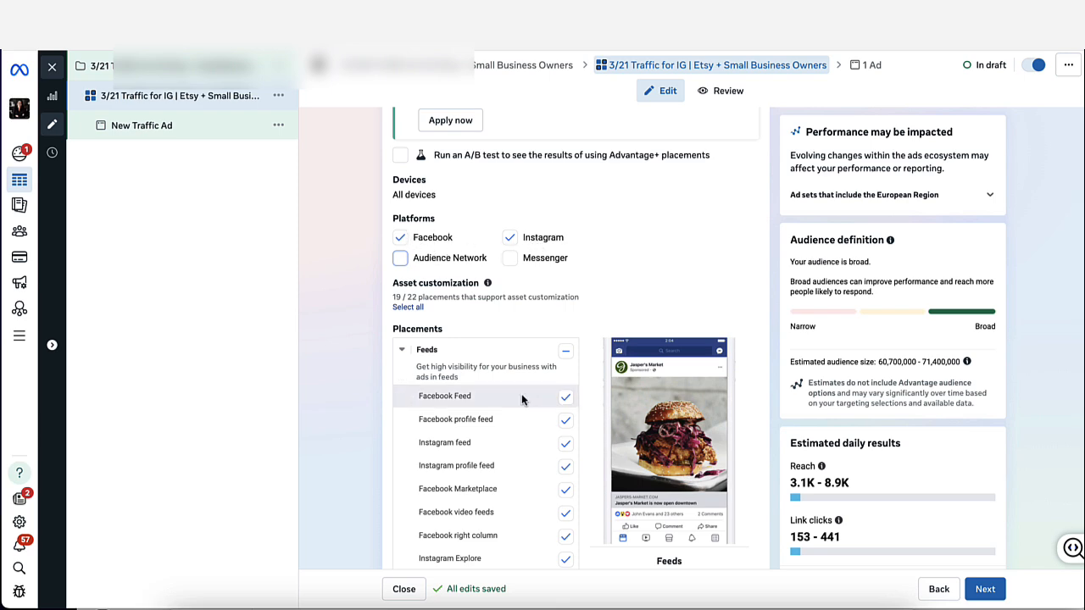
scroll(604, 434, "down", 3)
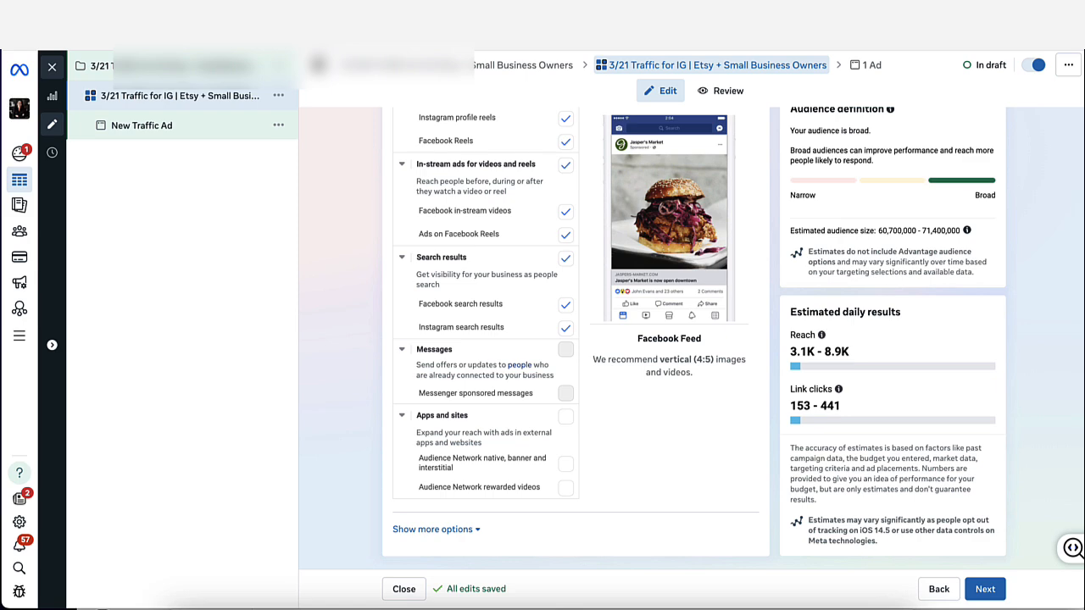
Continue to the ad level and rename the ad as "3/21 Traffic for IG | Etsy + Small Business Owners".
left_click(986, 591)
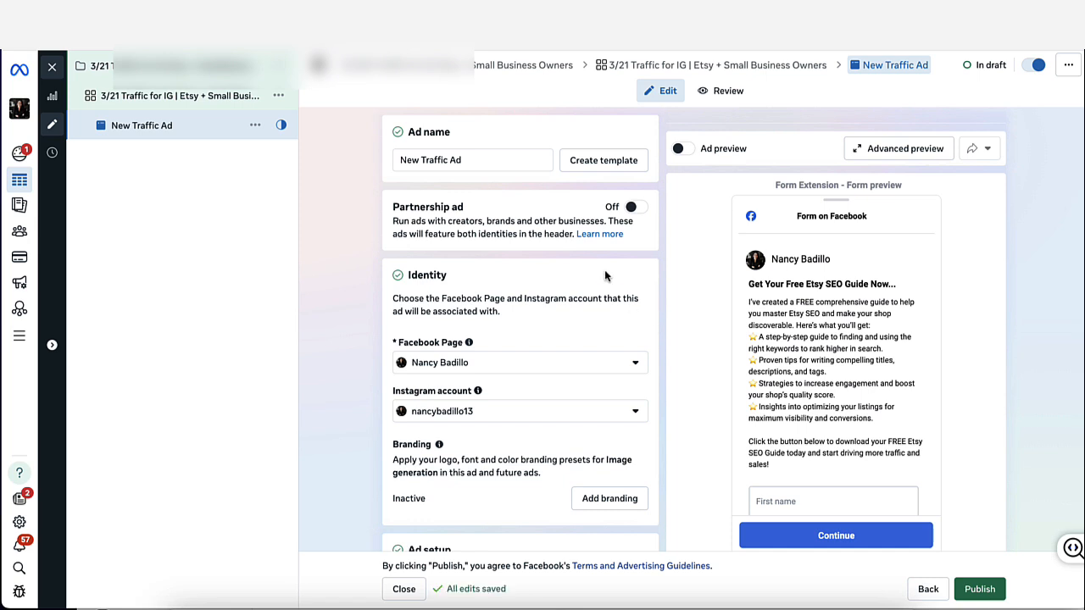
triple_click(417, 160)
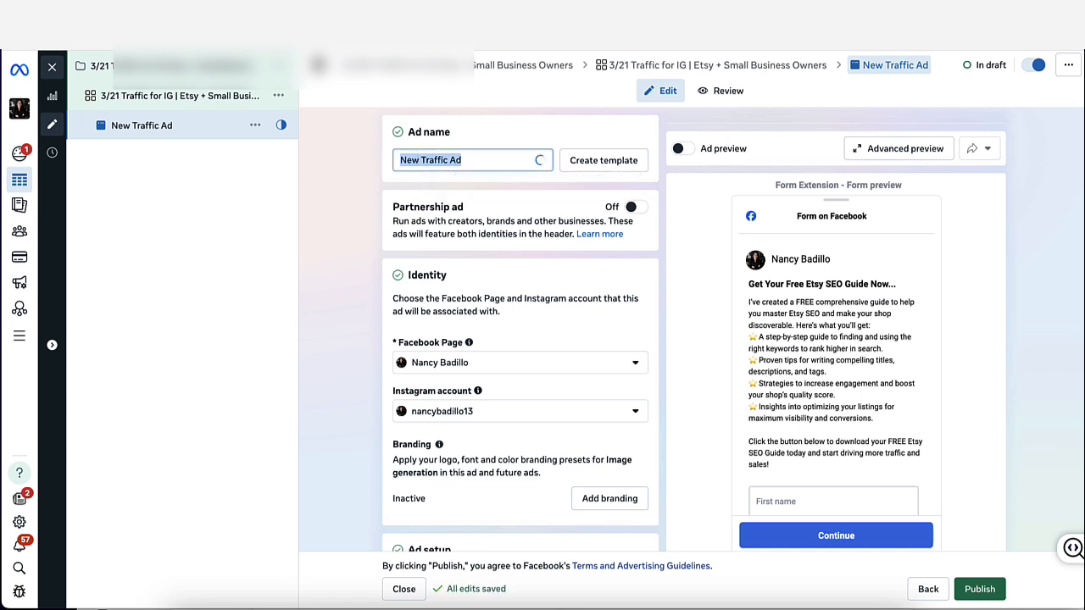
key("BackSpace")
type("3/21 Traffic for IG | Etsy + Small Business Owners")
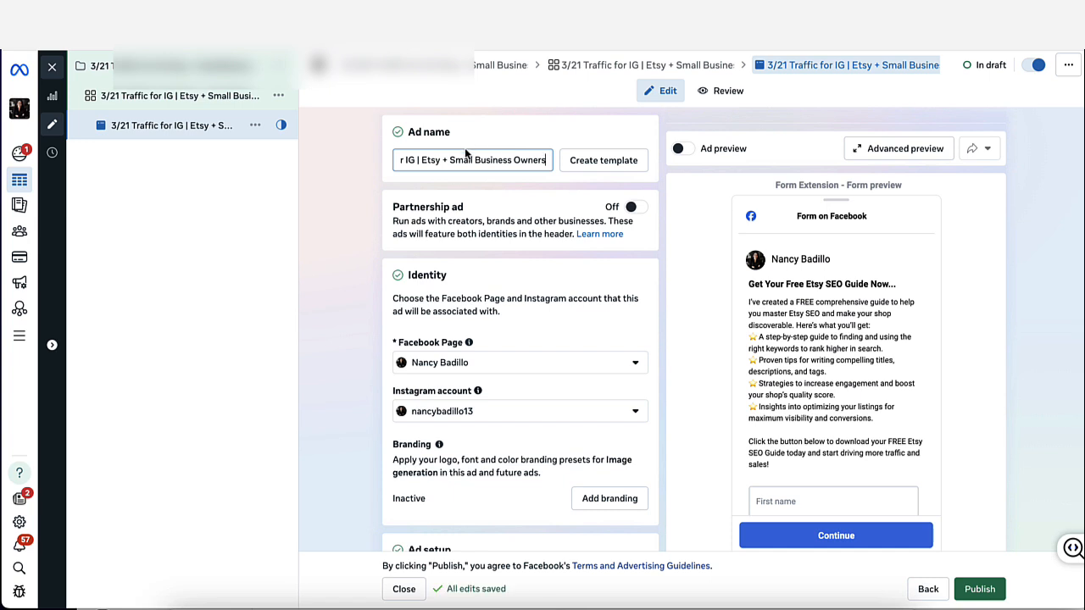
Set the browser add-on of the ad's website destination to None.
scroll(466, 219, "down", 3)
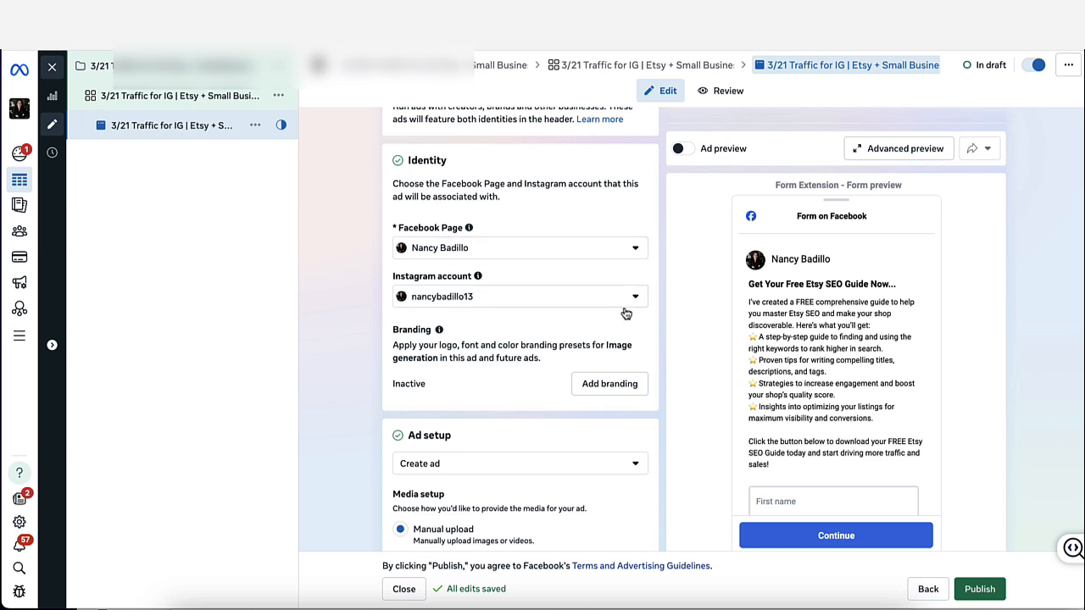
scroll(604, 407, "down", 10)
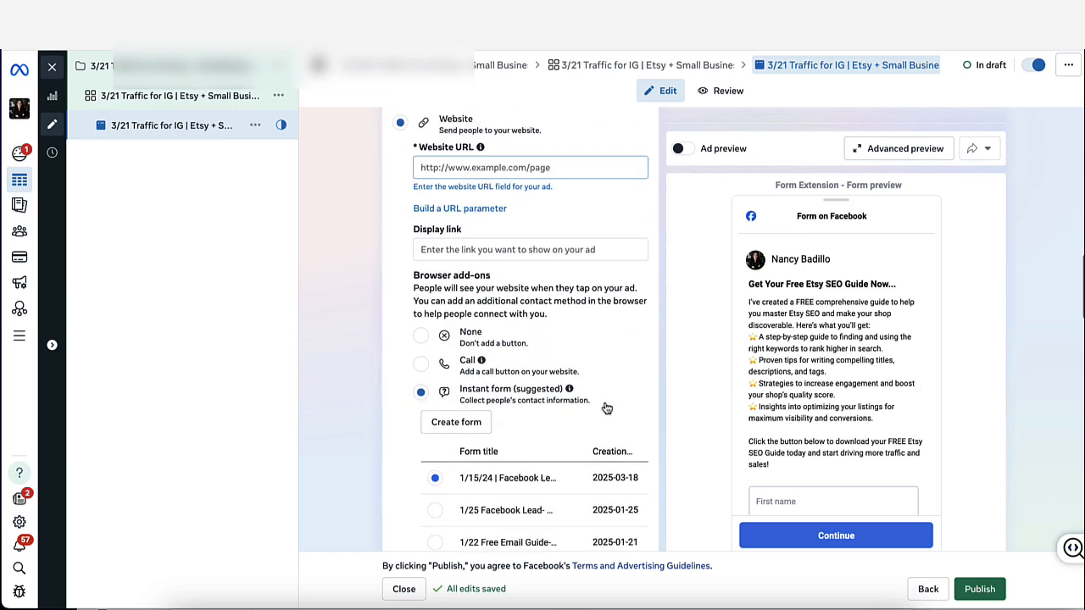
left_click(422, 248)
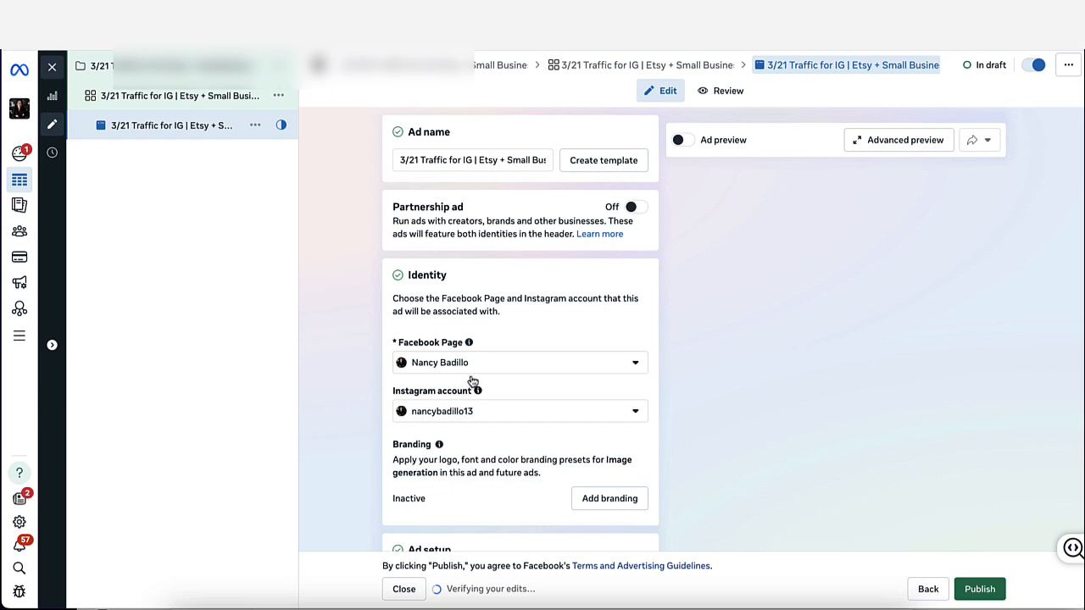
scroll(481, 398, "down", 2)
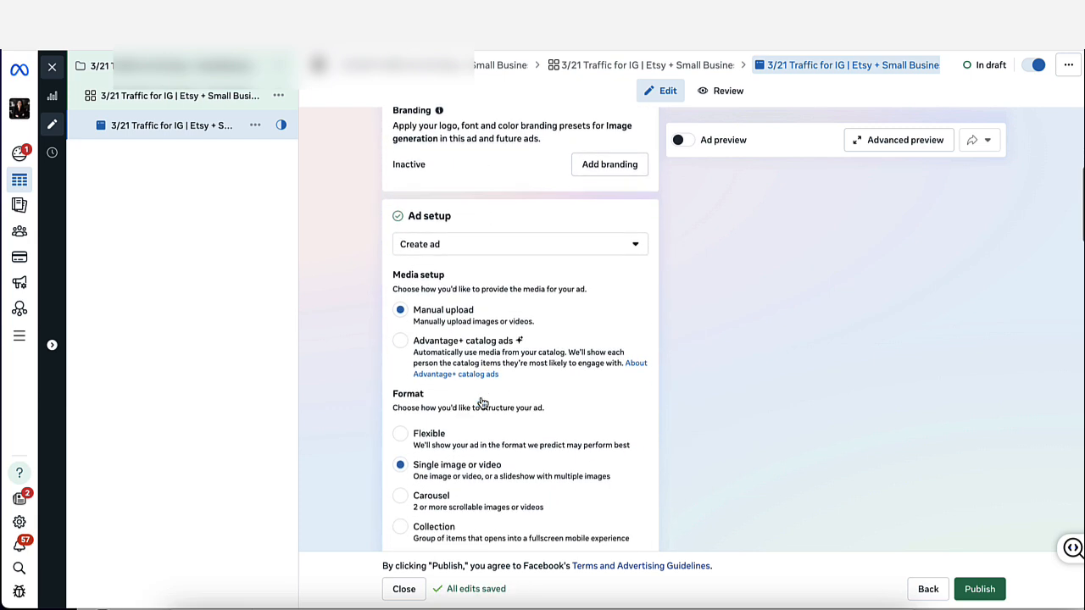
left_click(460, 246)
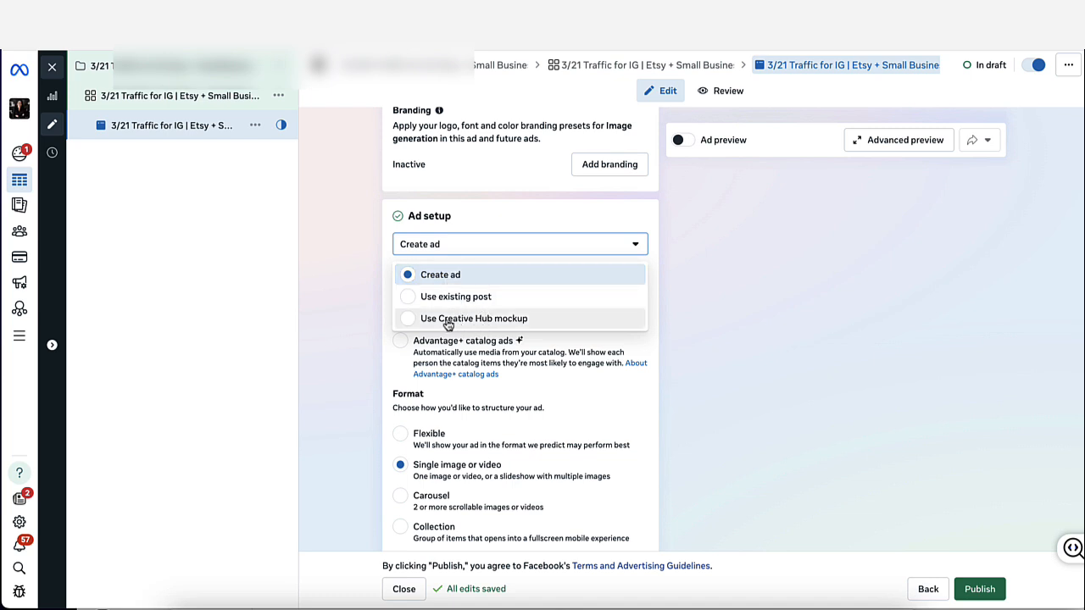
left_click(391, 297)
Enter the business's Instagram profile link as the website URL of the ad's destination.
scroll(391, 297, "down", 3)
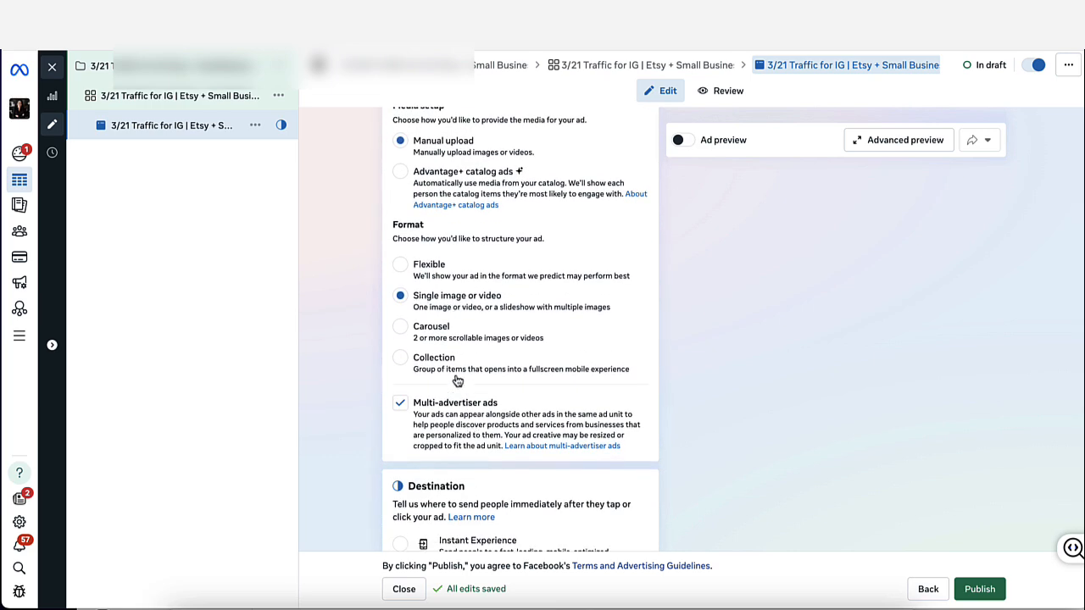
scroll(458, 381, "down", 4)
scroll(450, 274, "down", 1)
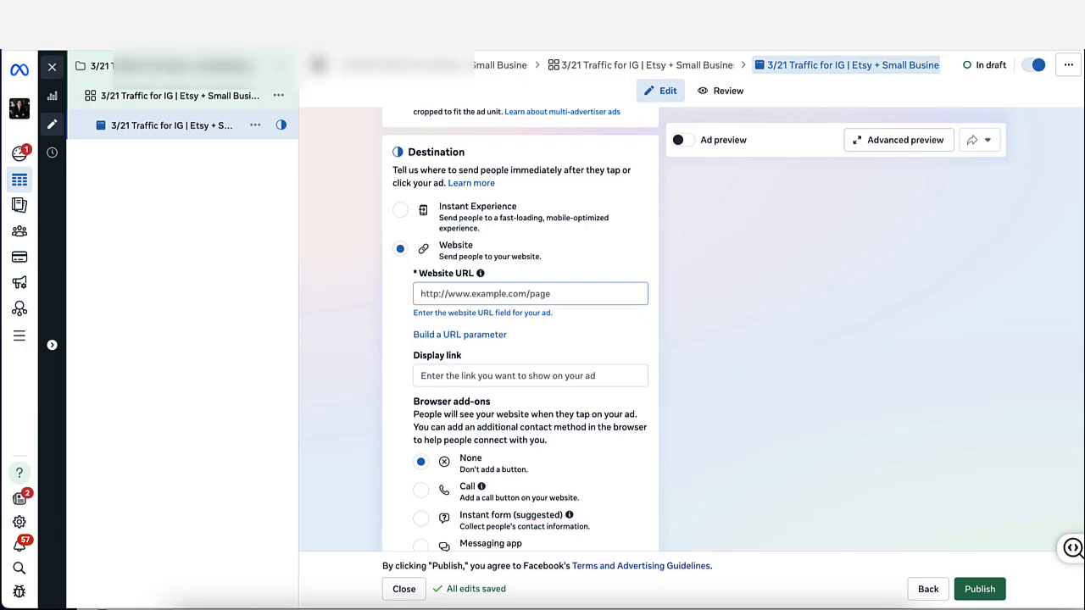
left_click(430, 294)
type("https://www.instagram.com/nancybadillo13/")
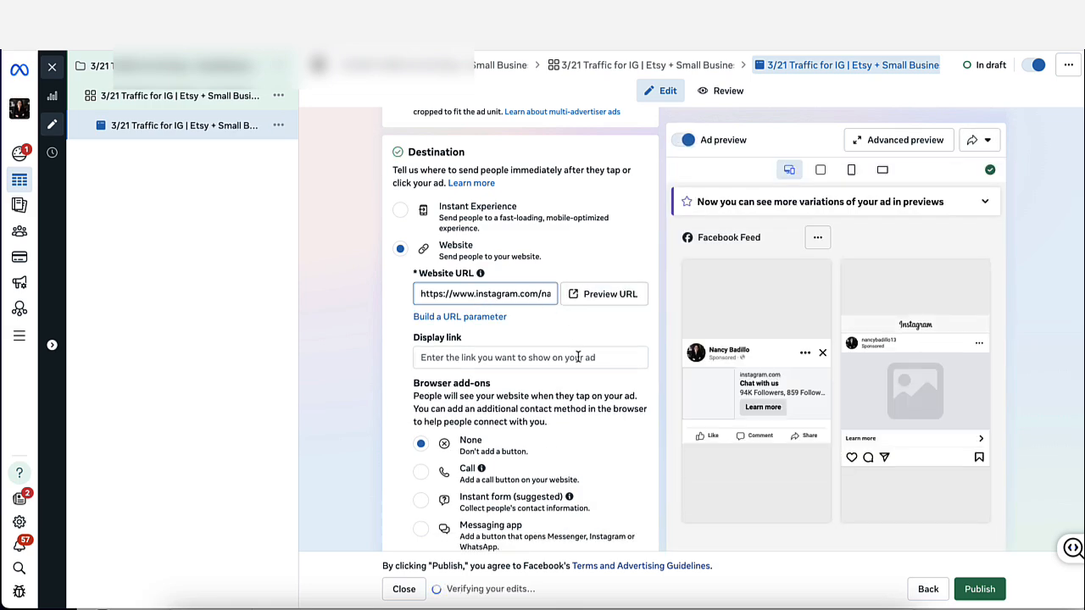
Start adding an image as the media of the ad creative.
scroll(578, 359, "up", 3)
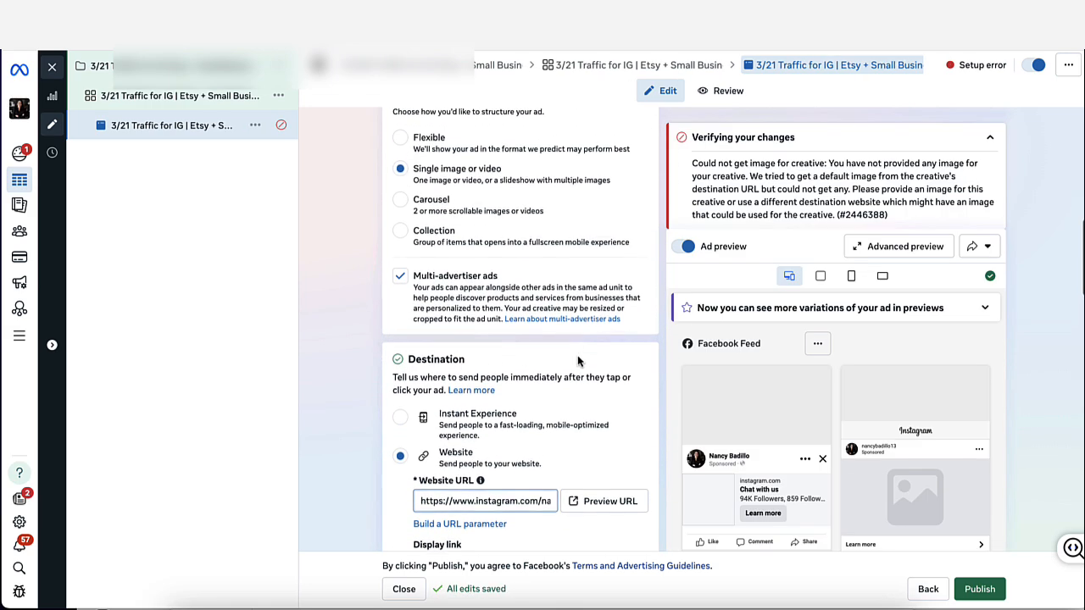
scroll(578, 361, "up", 3)
scroll(578, 356, "down", 10)
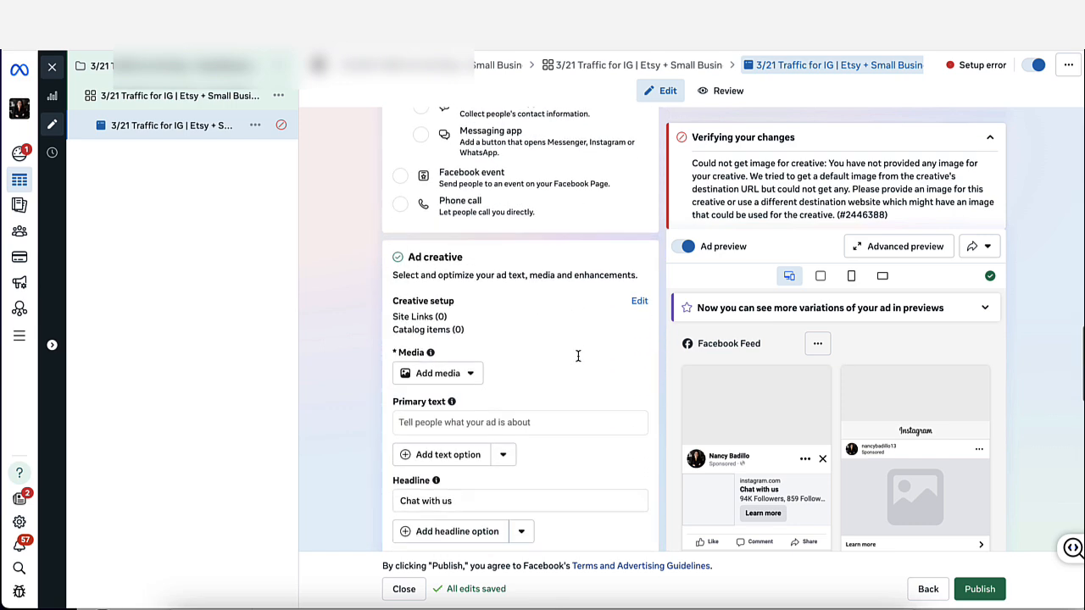
scroll(578, 356, "down", 1)
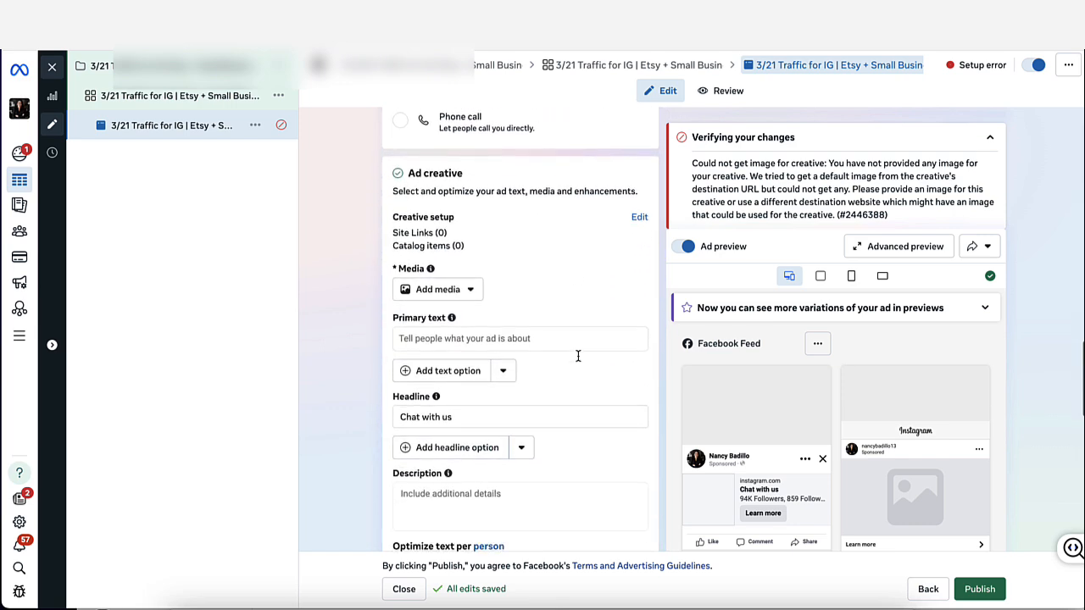
left_click(441, 292)
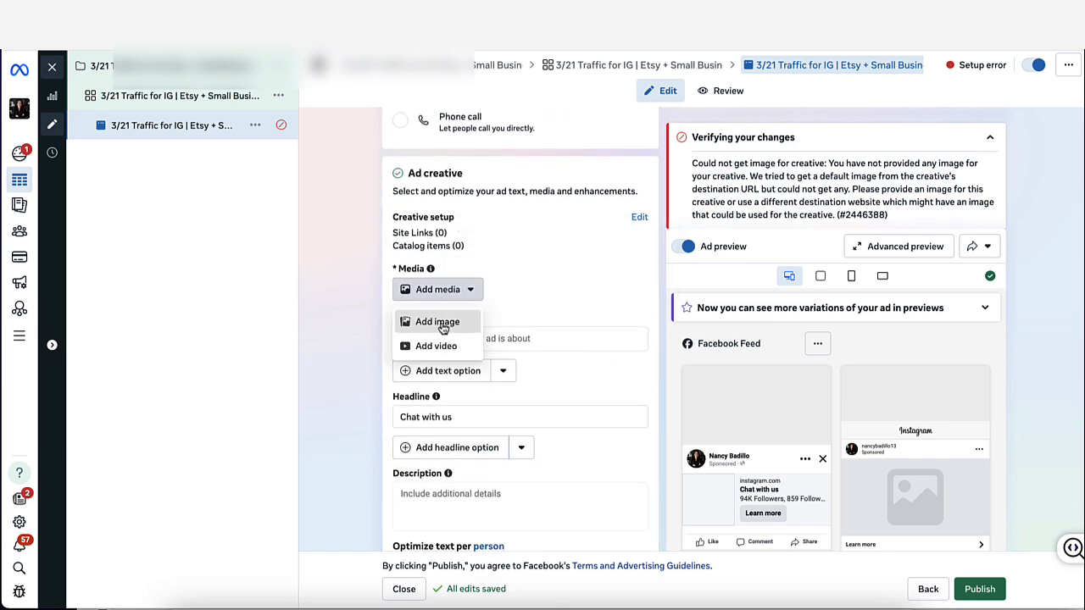
left_click(441, 321)
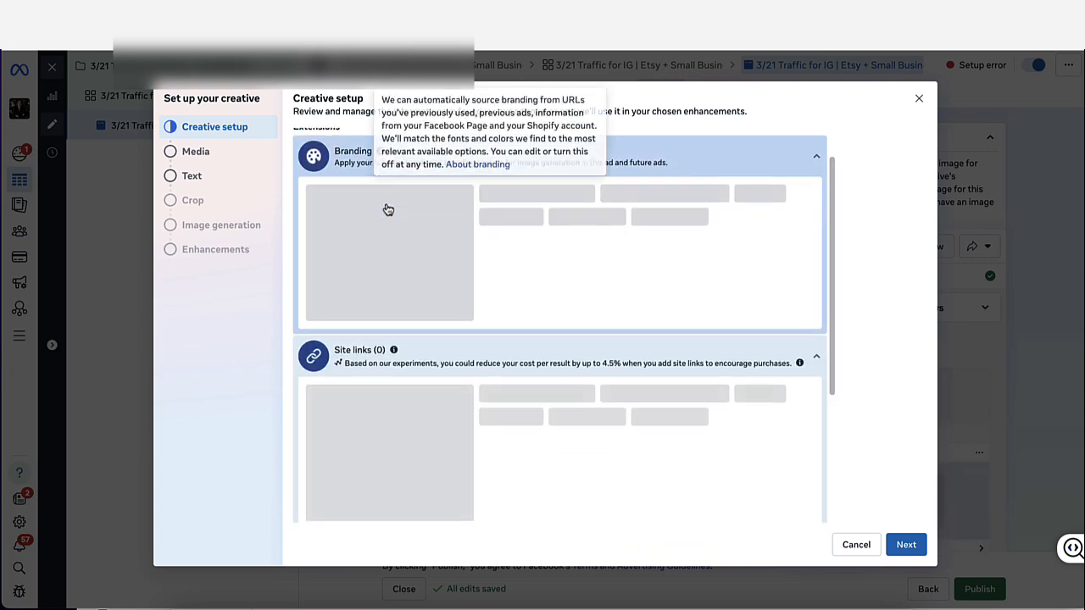
Upload "Your paragraph text (7).png" from the Desktop folder as the branding logo in the creative setup.
scroll(401, 258, "down", 3)
scroll(401, 259, "up", 3)
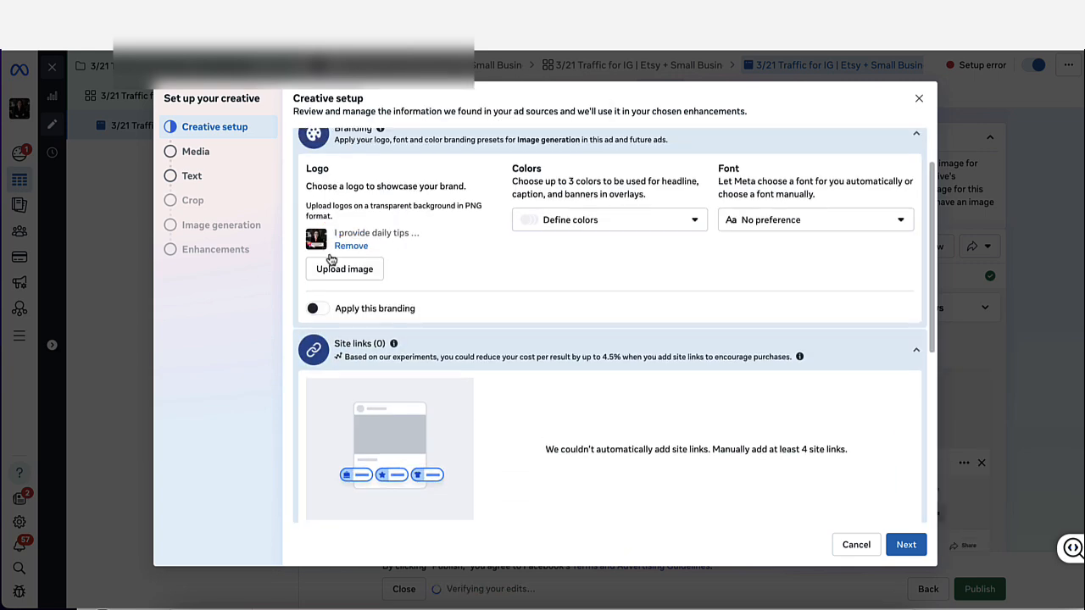
left_click(351, 273)
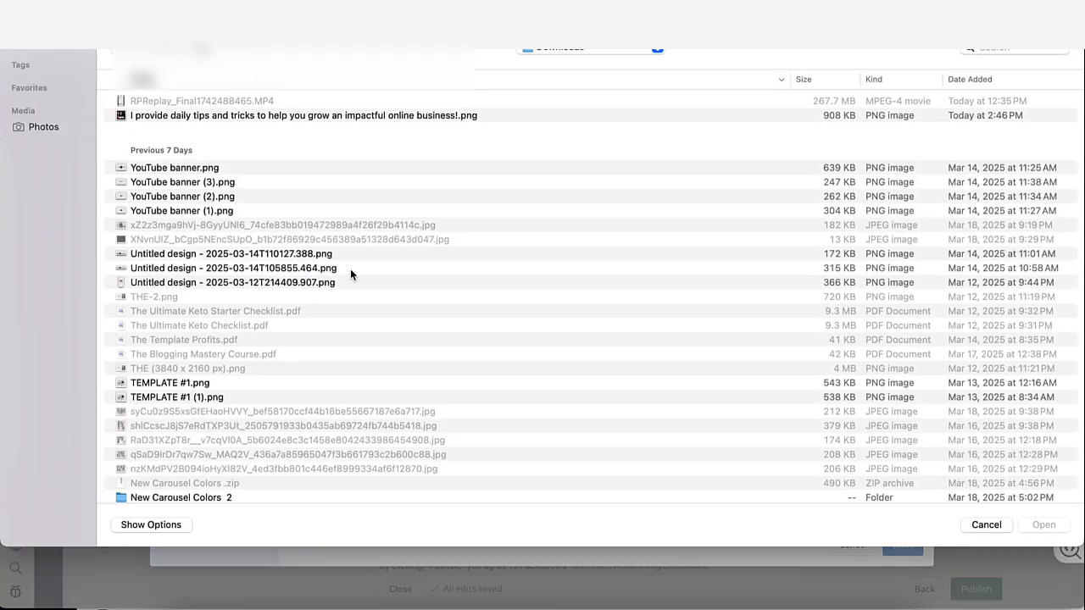
left_click(557, 51)
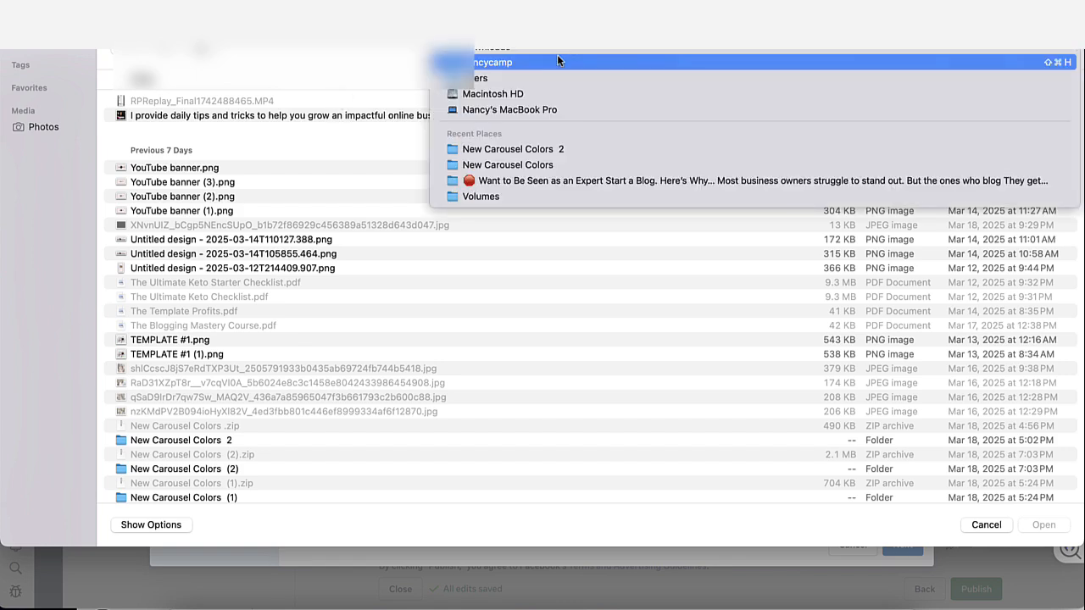
left_click(550, 58)
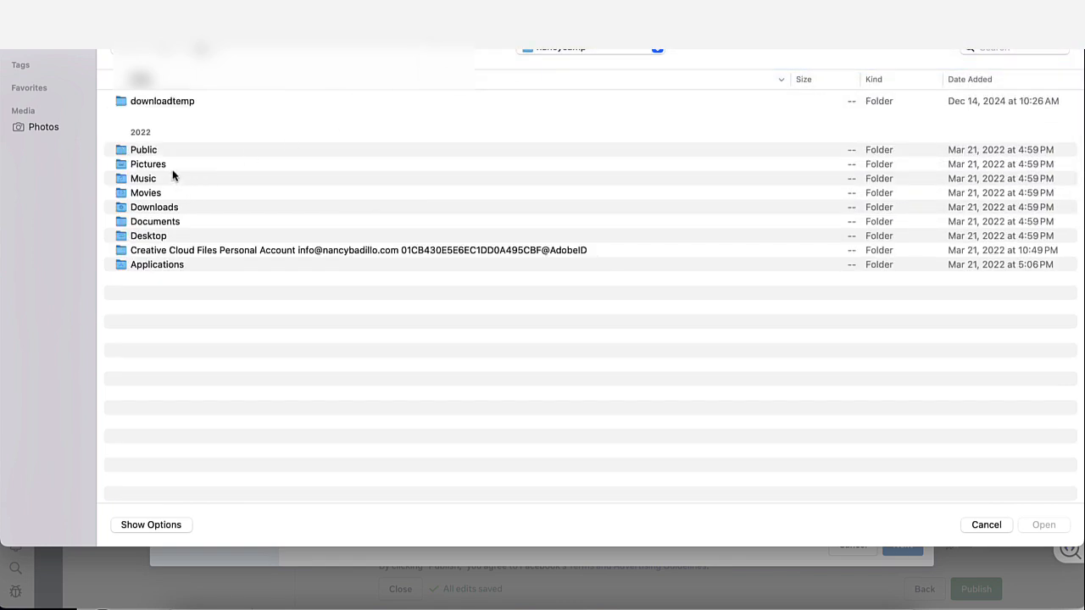
left_click(169, 237)
double_click(170, 236)
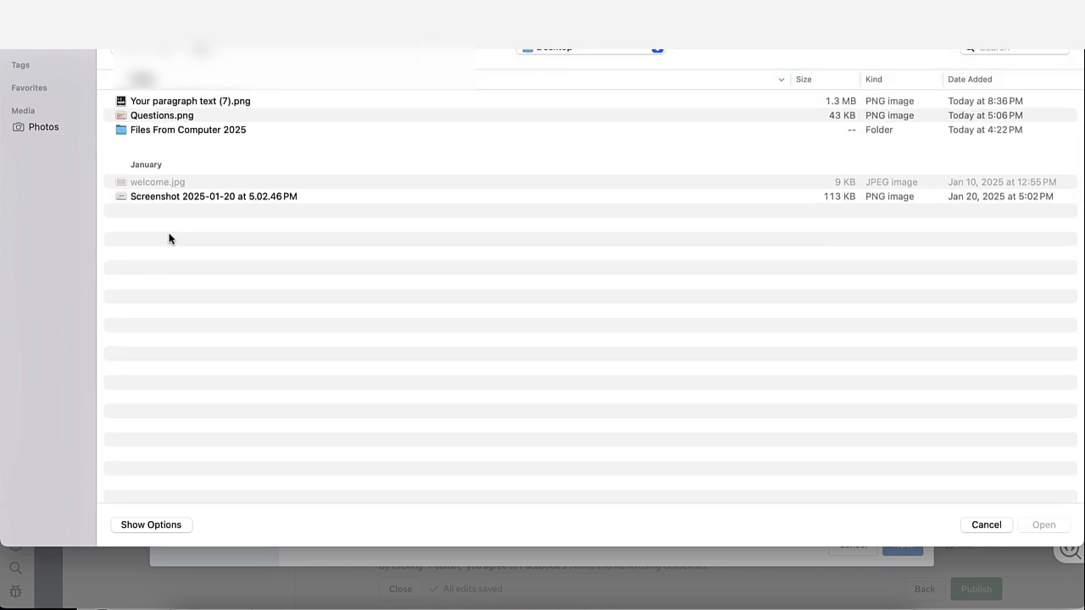
left_click(206, 103)
left_click(1055, 530)
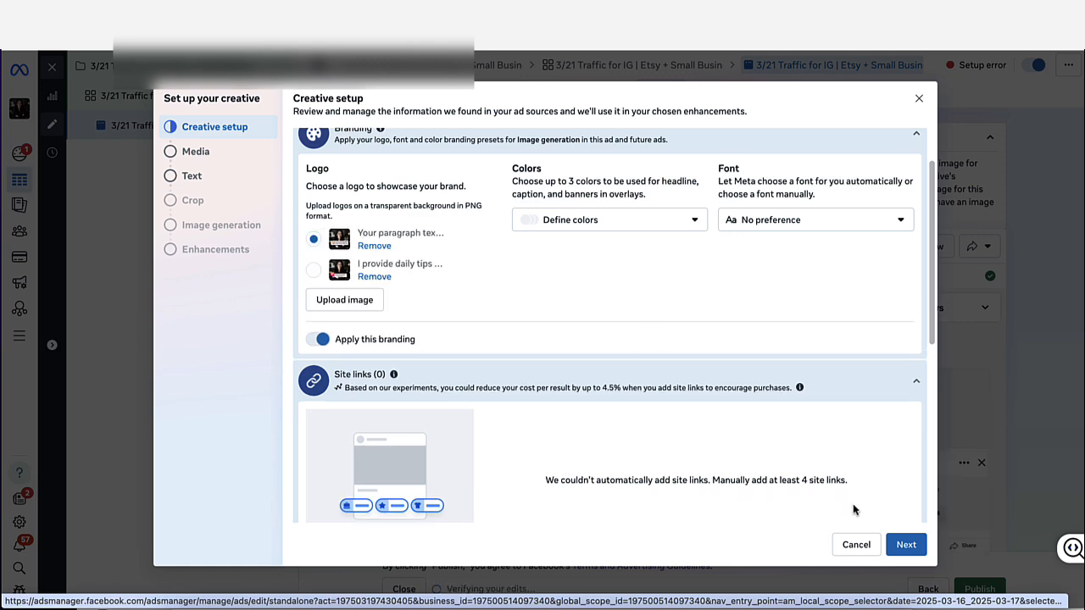
Choose the newly uploaded 1080 × 1080 "Your paragraph text" image from the account images as the ad's media and continue to the text stage.
left_click(919, 552)
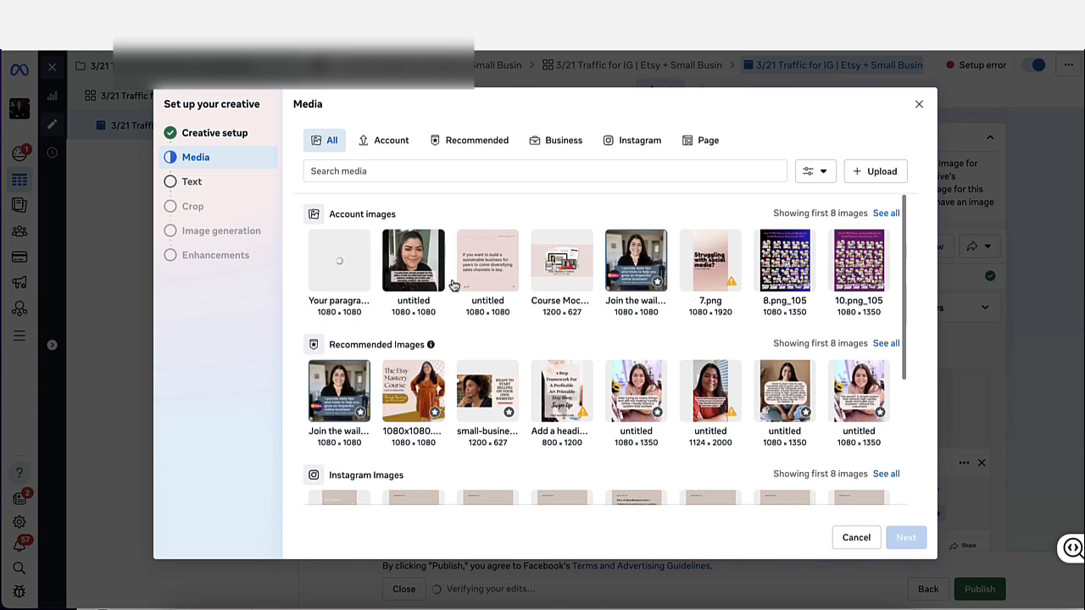
left_click(332, 261)
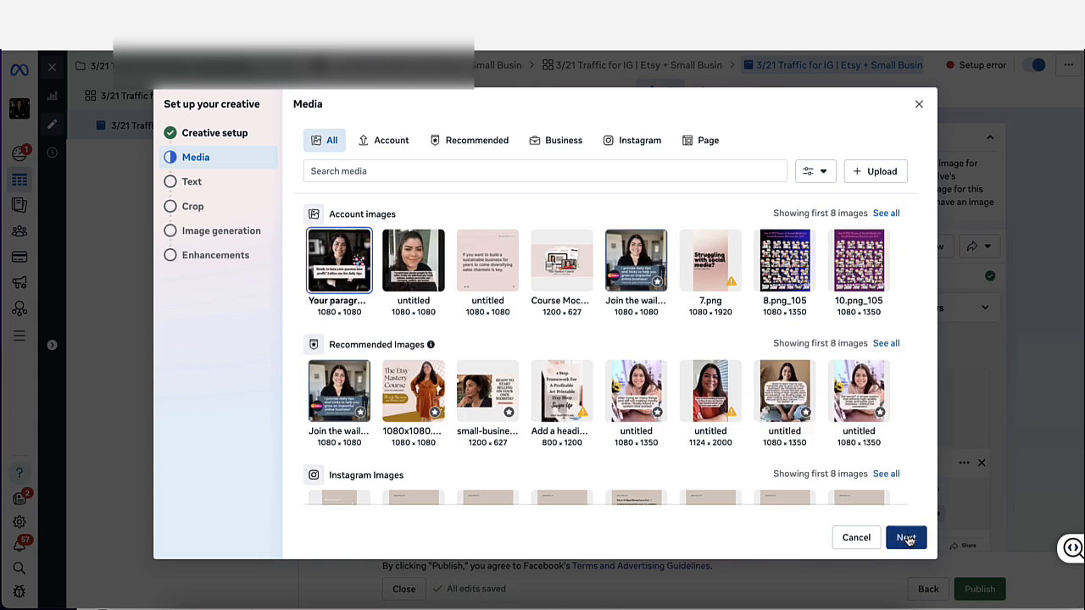
left_click(906, 538)
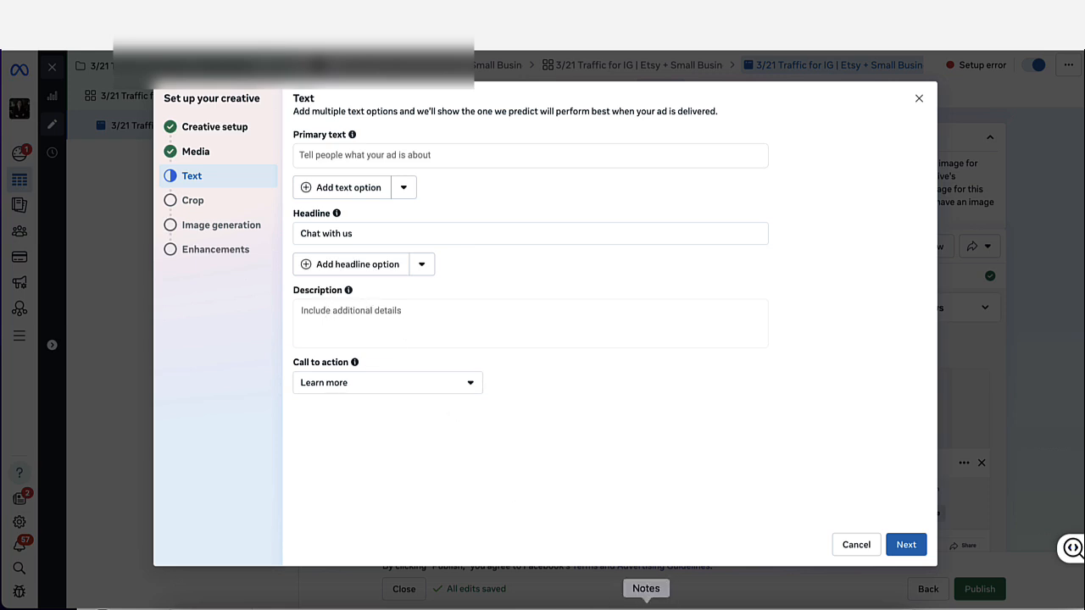
Copy the paragraph starting "Growing an online business shouldn't feel like guesswork" from the note in Notes into the ad's primary text.
left_click(646, 604)
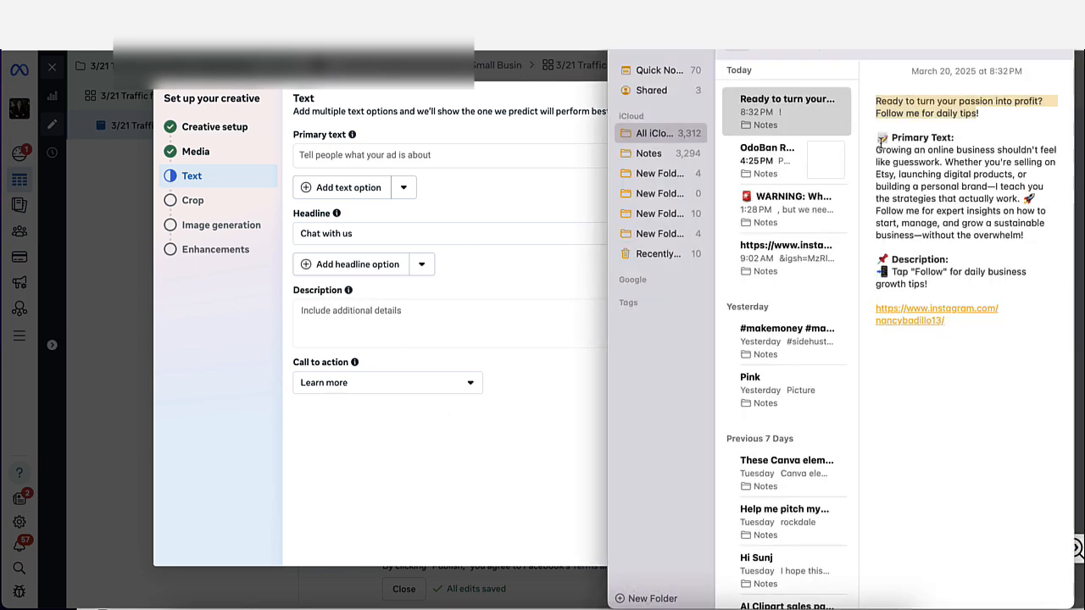
left_click_drag(878, 151, 1051, 244)
key("ctrl+c")
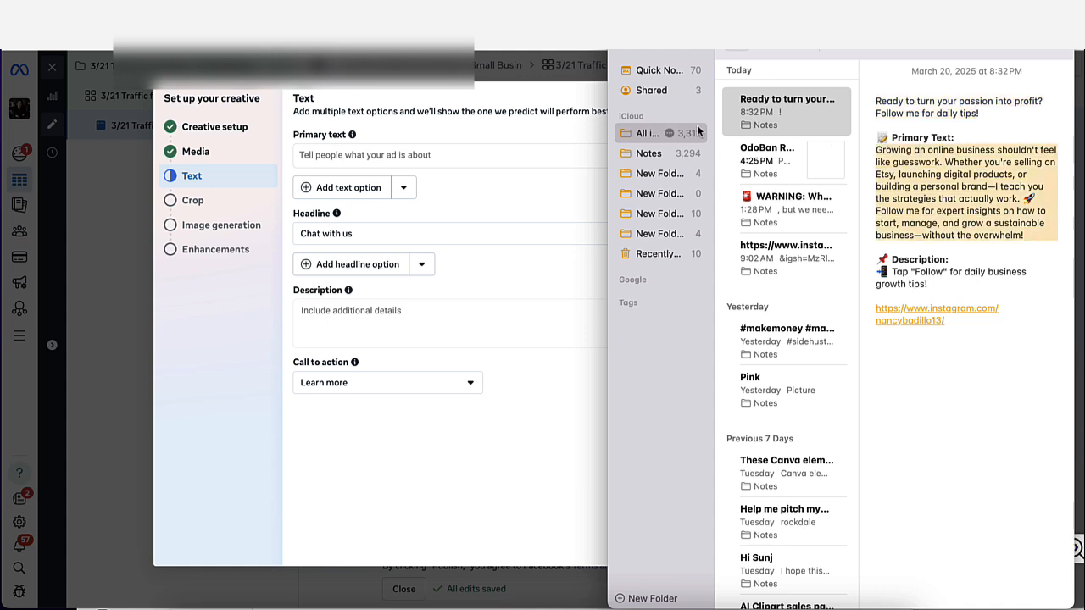
left_click(506, 128)
left_click(370, 154)
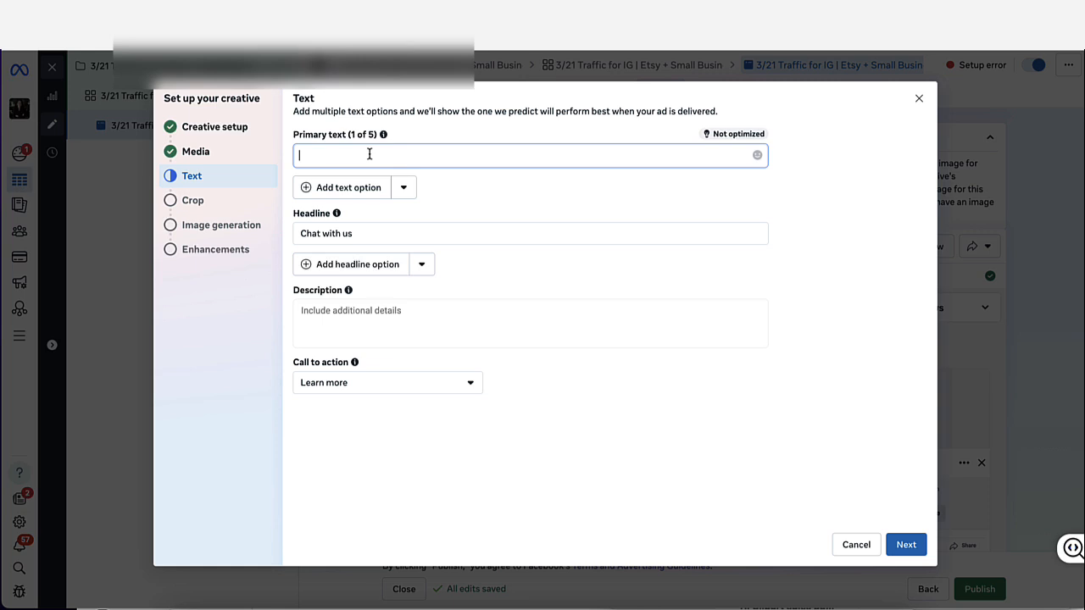
key("ctrl+v")
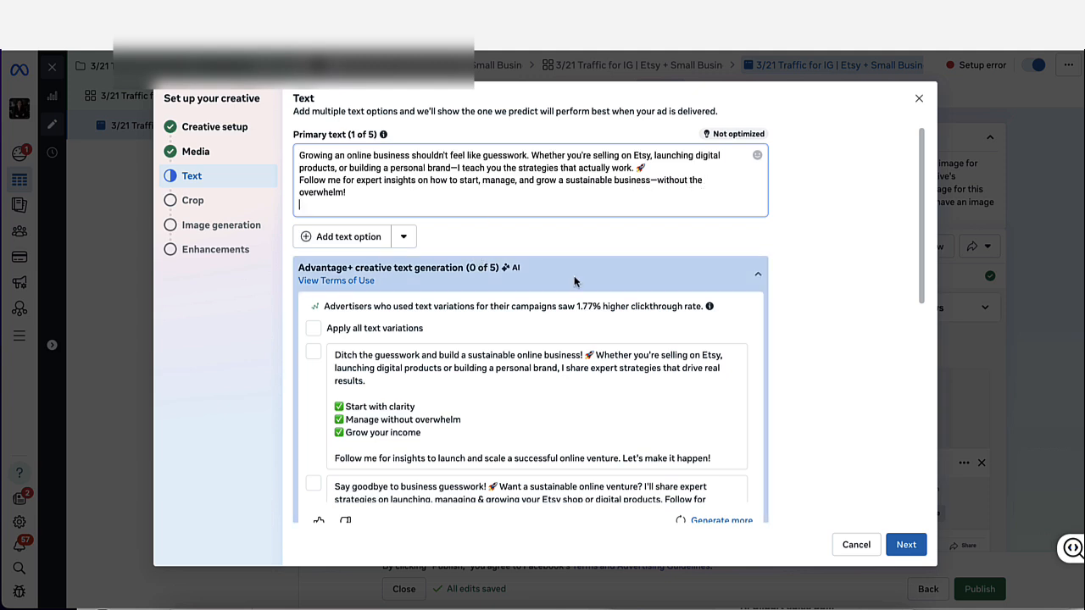
Set the horizontal media crop to Original and finish the creative setup without adding generated image variations.
left_click(905, 548)
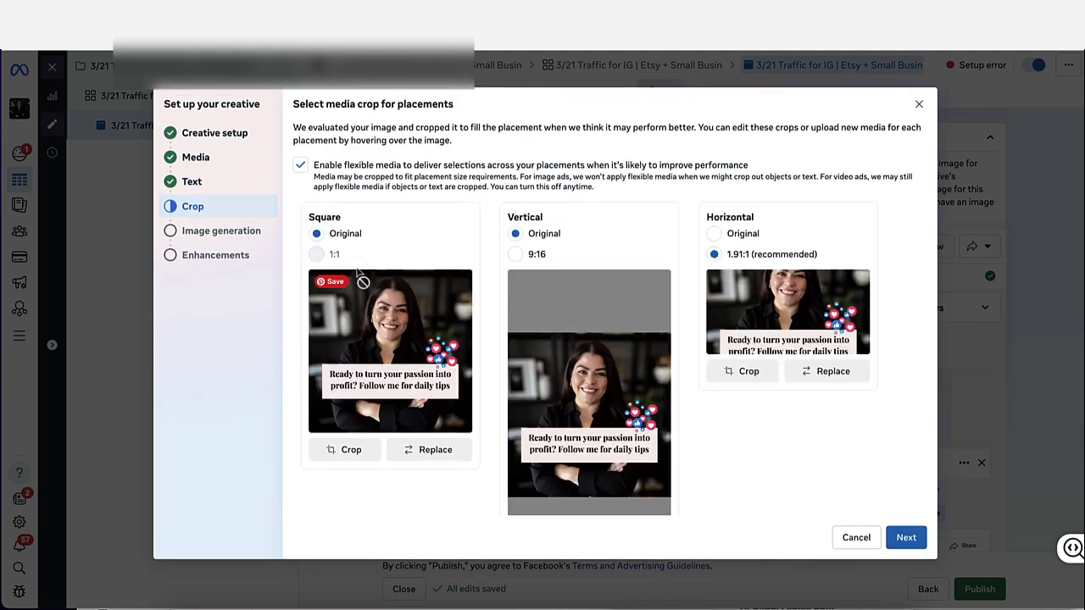
left_click(715, 235)
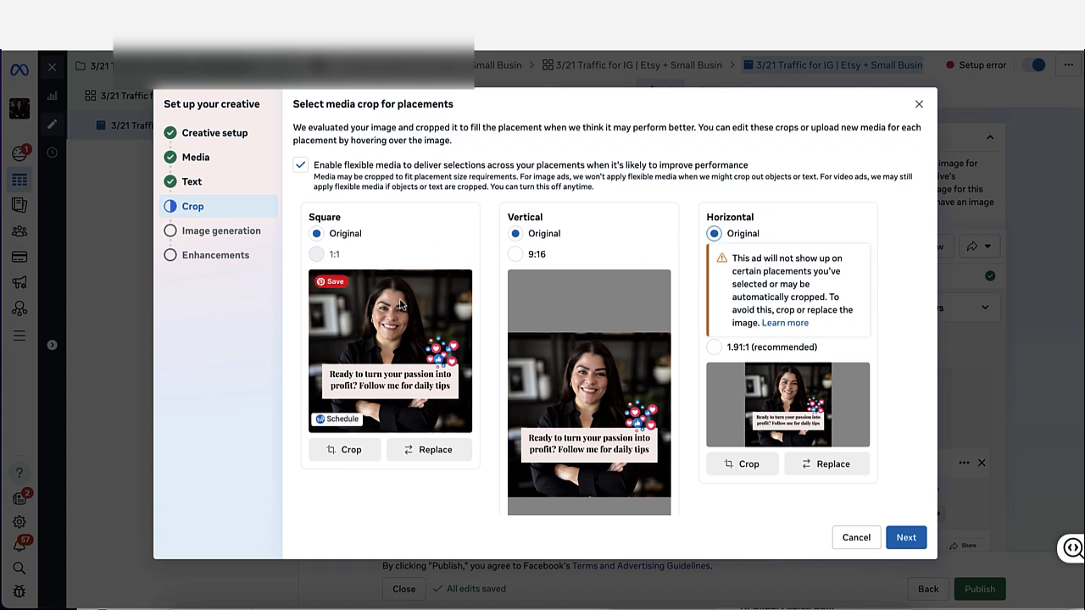
left_click(906, 539)
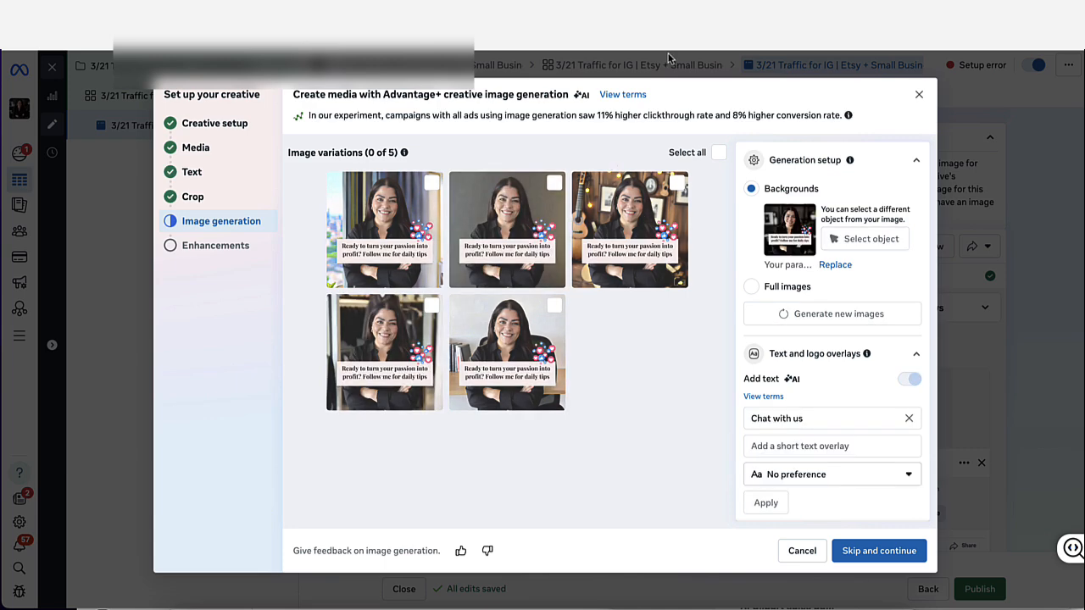
left_click(878, 553)
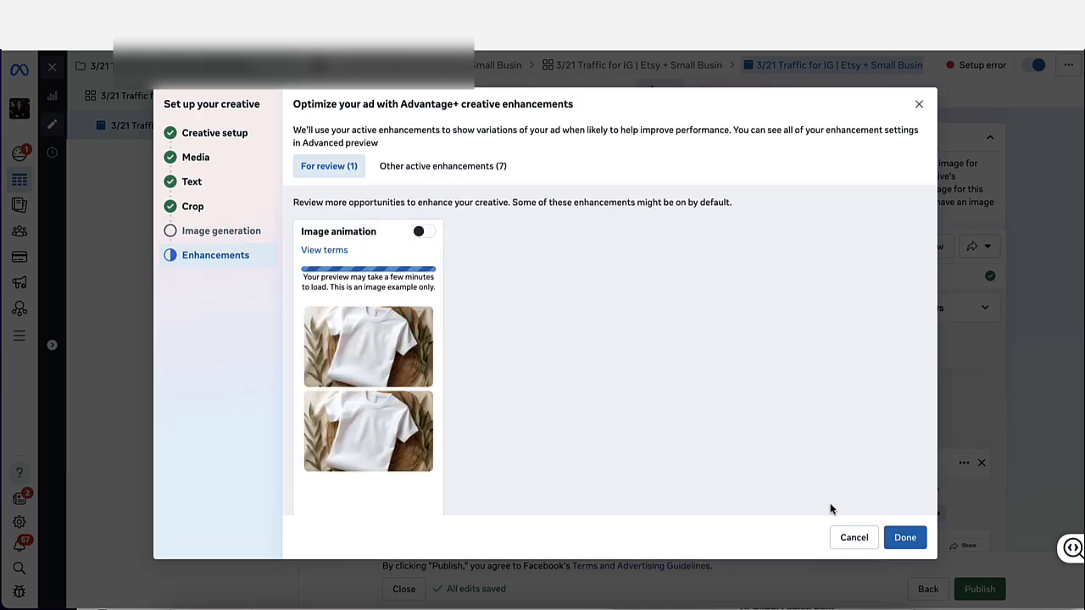
left_click(907, 541)
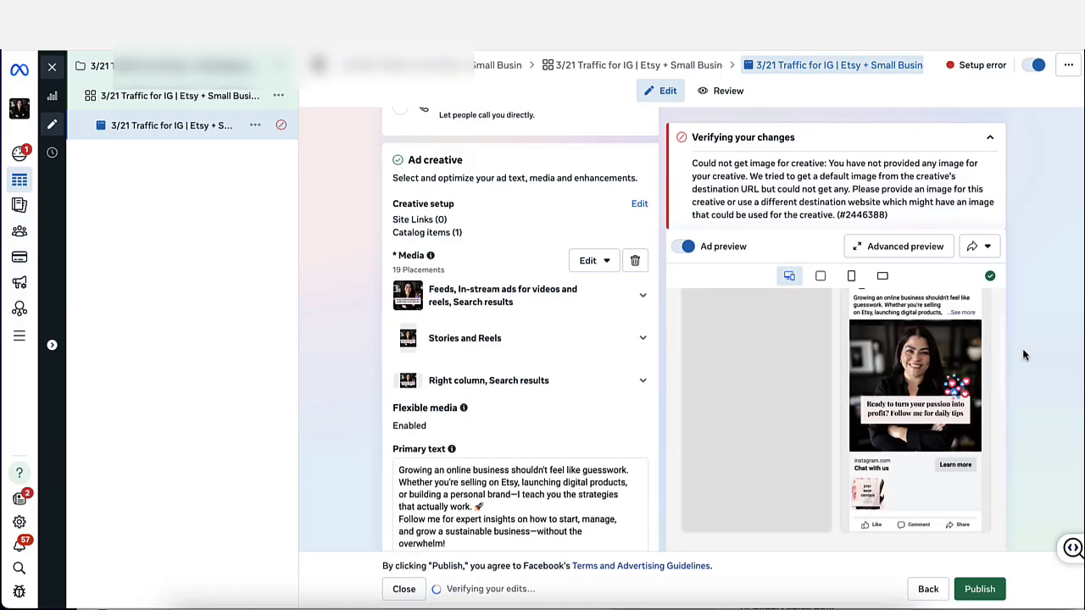
Replace the ad's headline with the description line from the note in Notes, 'Tap "Follow" for daily business growth tips!', including its emoji.
scroll(743, 346, "down", 3)
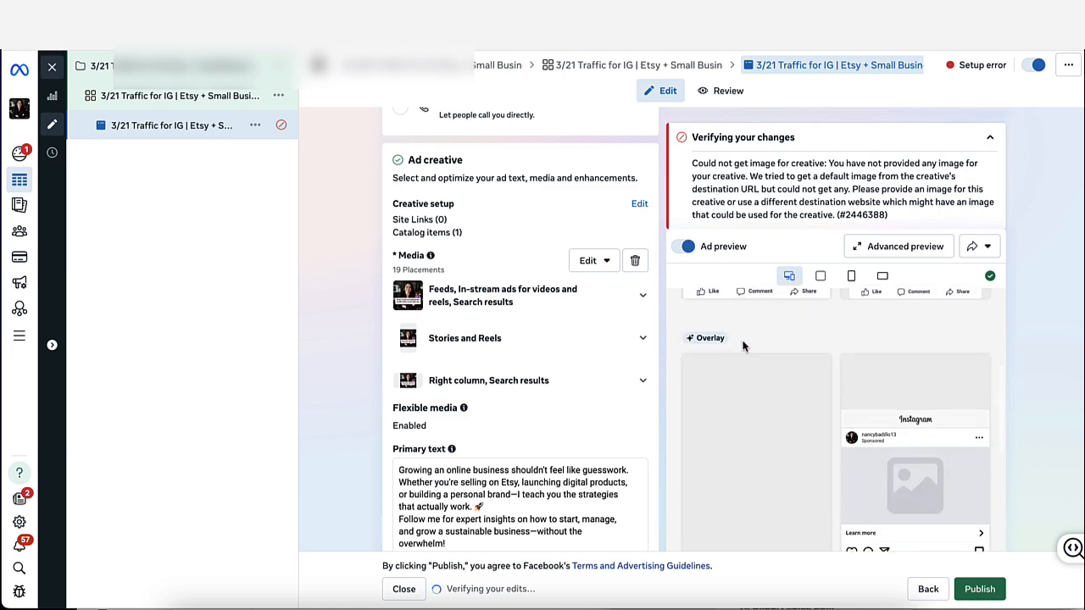
scroll(525, 400, "down", 4)
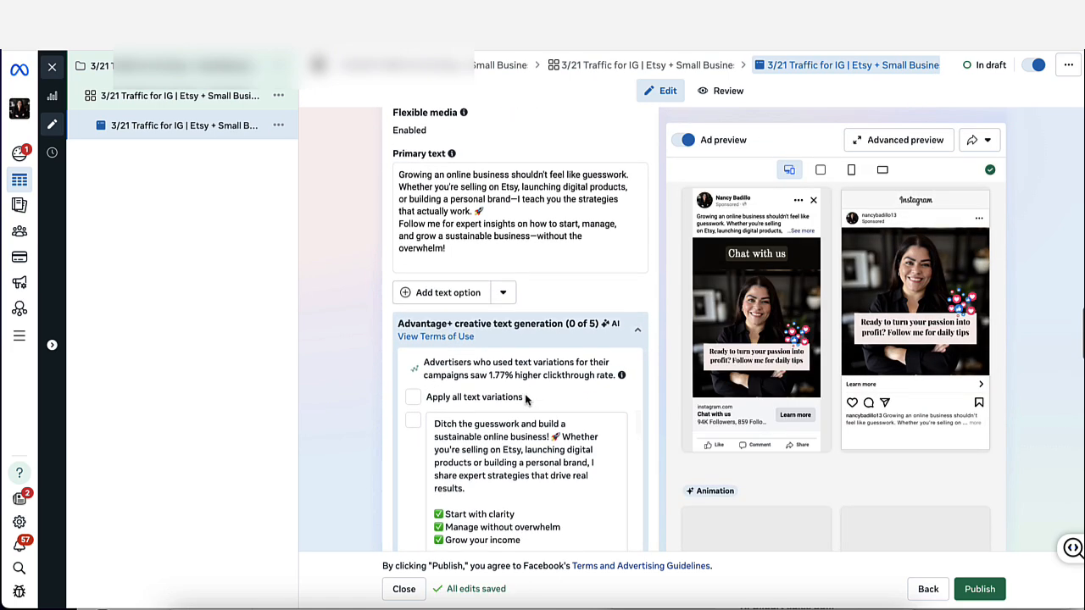
scroll(525, 400, "down", 5)
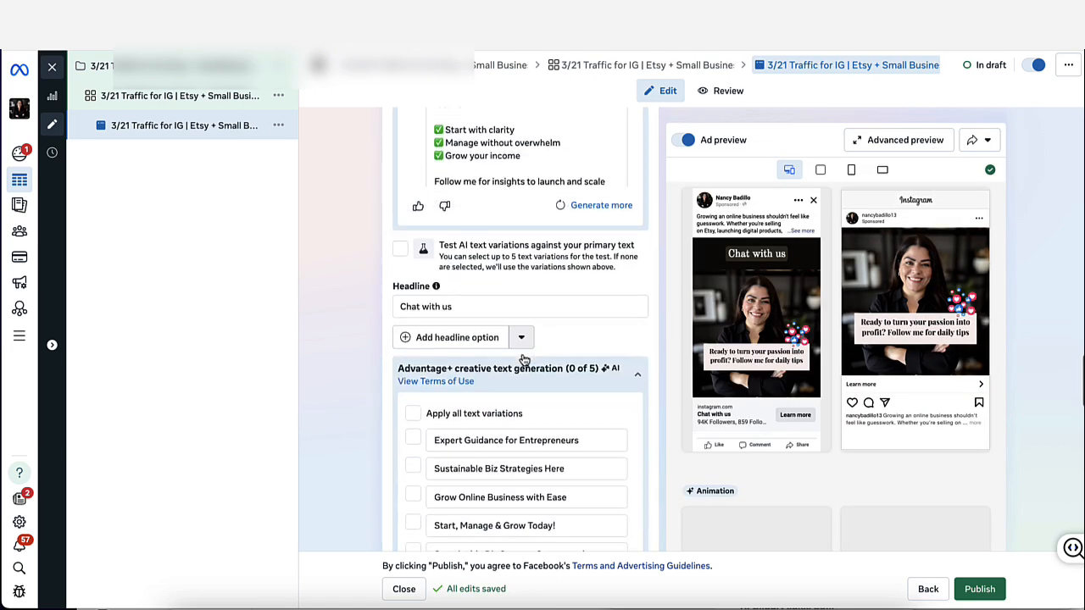
scroll(524, 360, "down", 1)
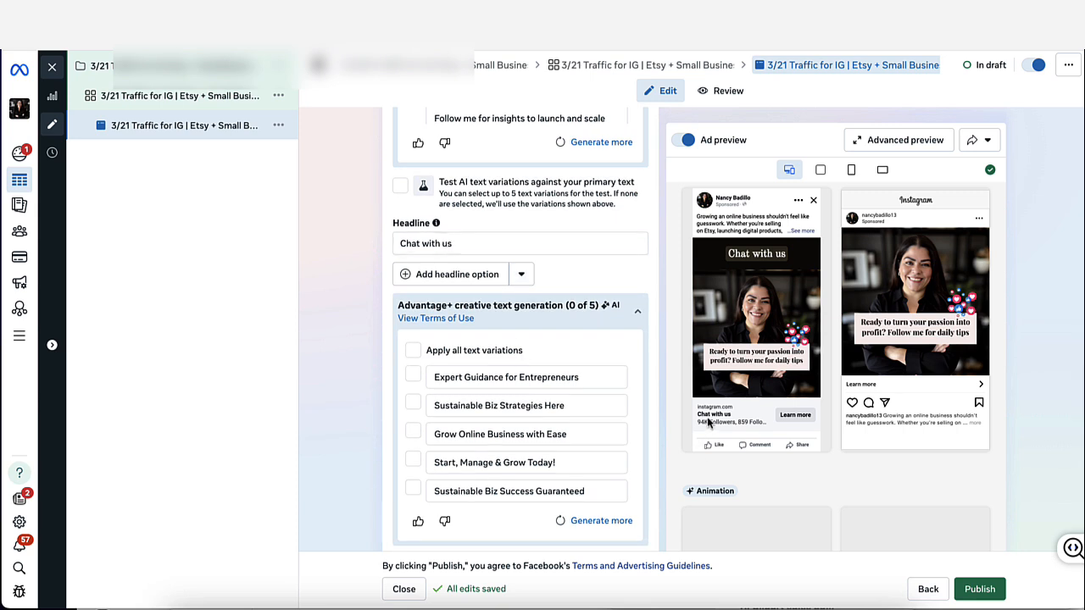
left_click(642, 595)
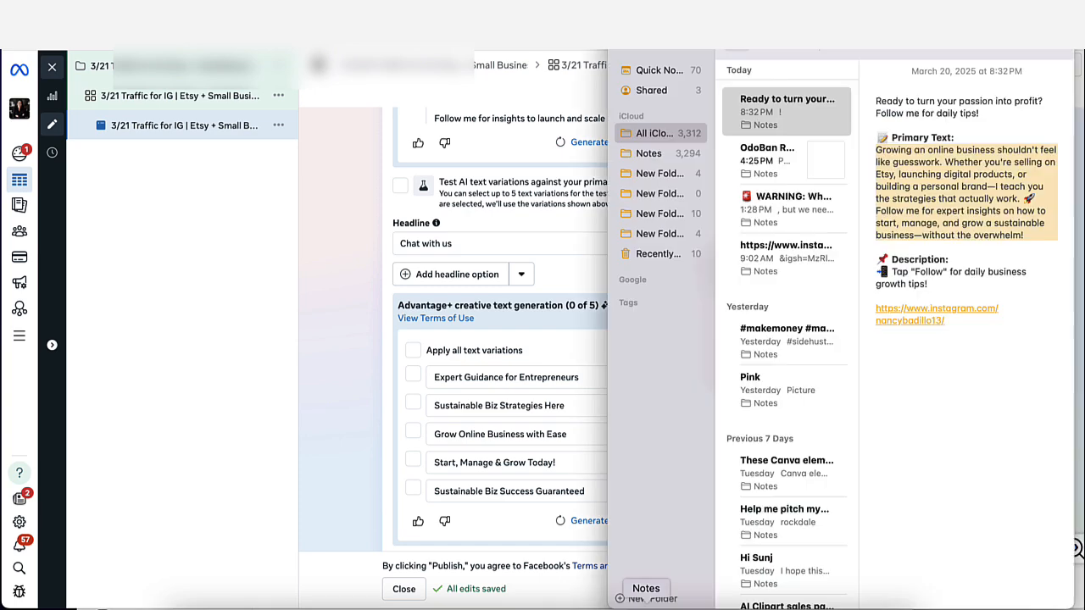
left_click_drag(927, 287, 889, 271)
key("super+c")
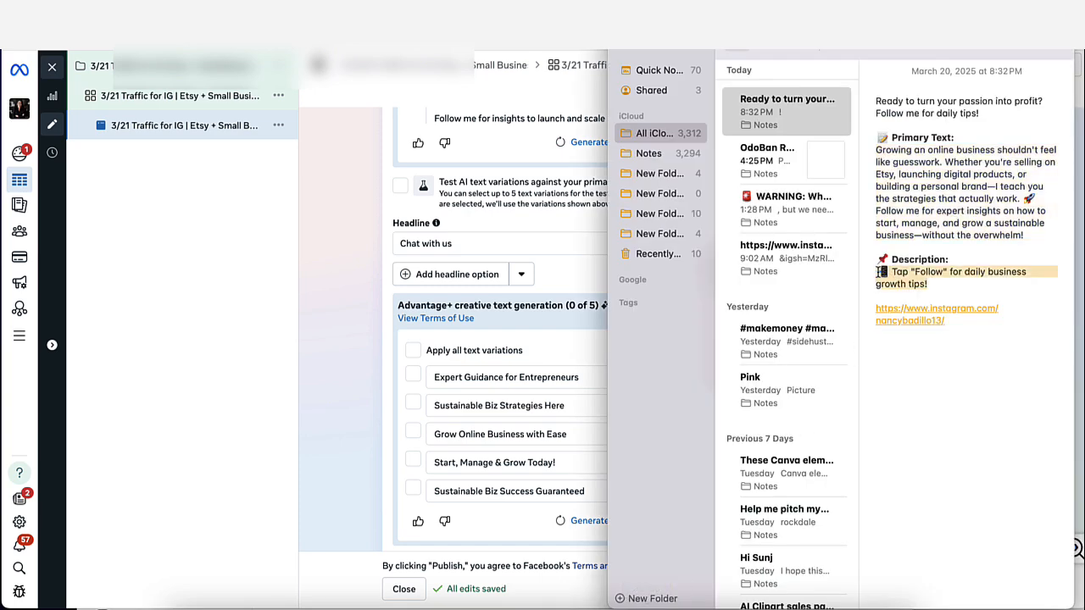
left_click(441, 247)
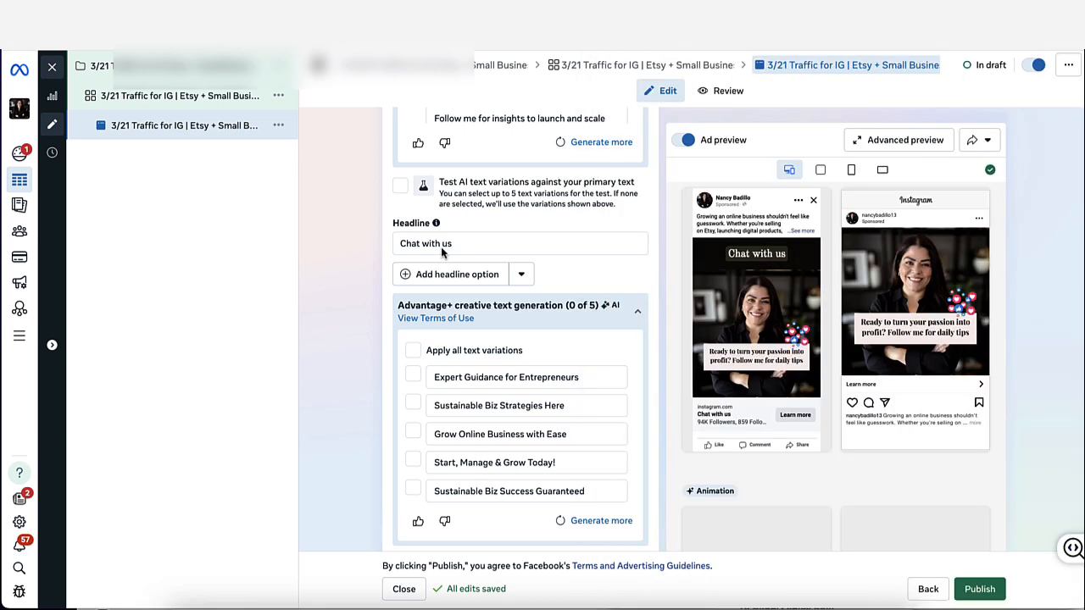
triple_click(441, 247)
key("super+v")
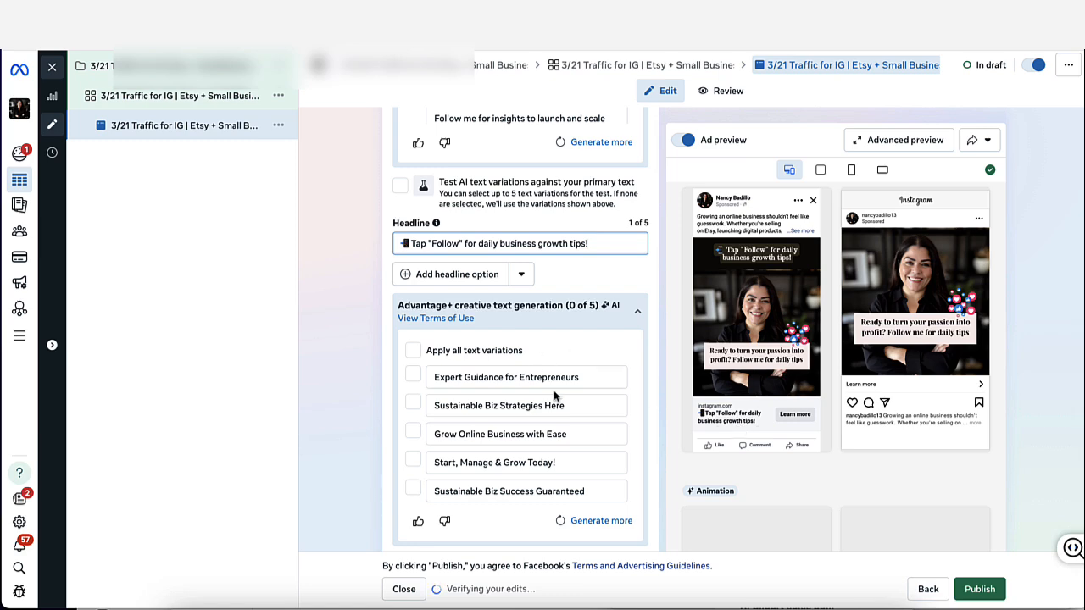
Change the ad's call to action to Subscribe.
scroll(554, 390, "down", 2)
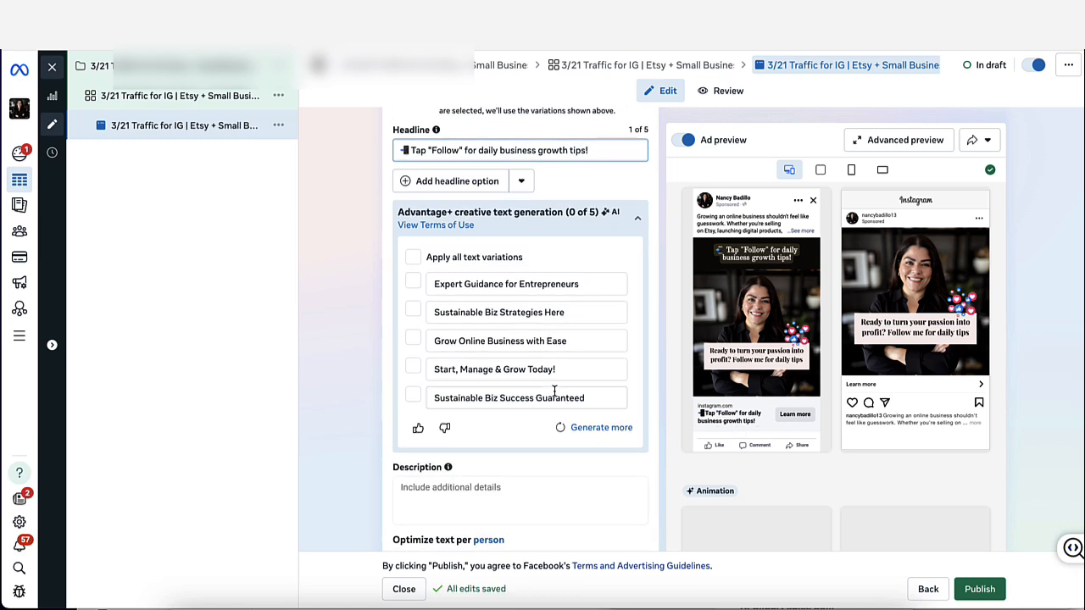
scroll(554, 390, "down", 3)
scroll(554, 390, "up", 3)
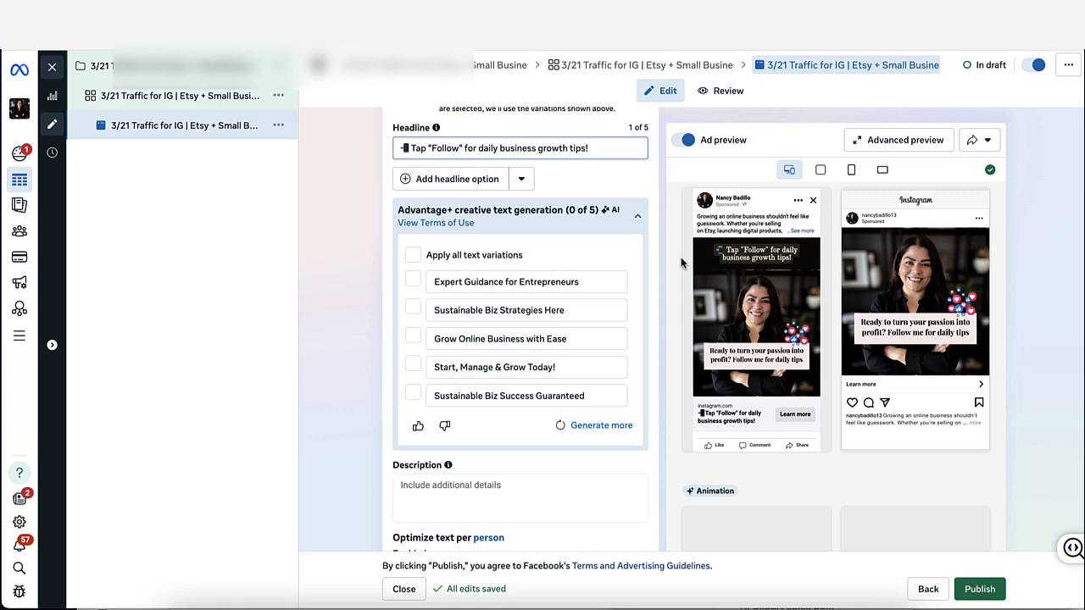
scroll(504, 334, "down", 3)
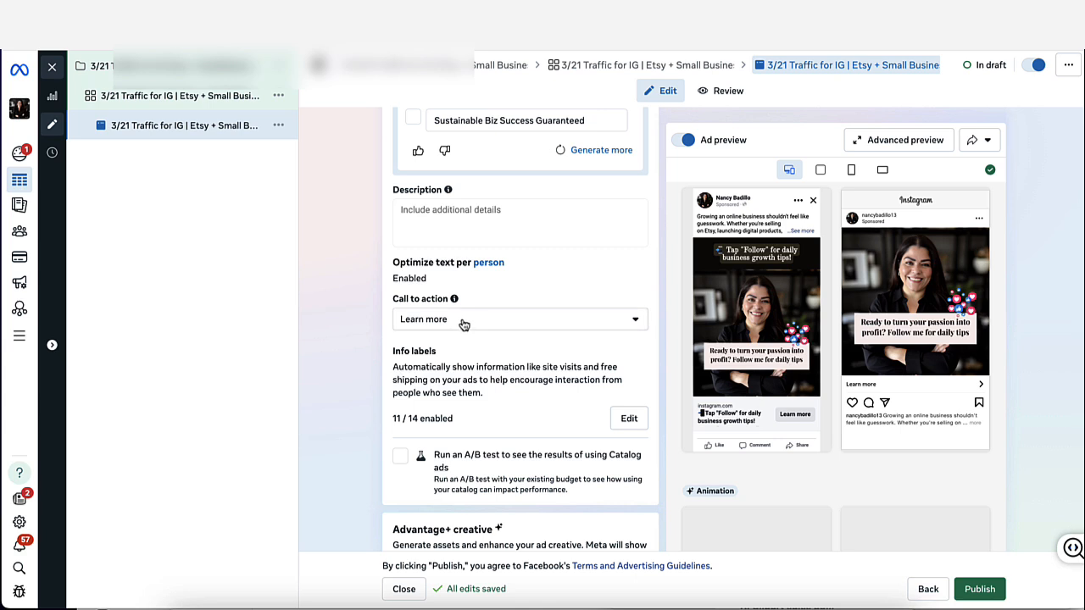
left_click(463, 322)
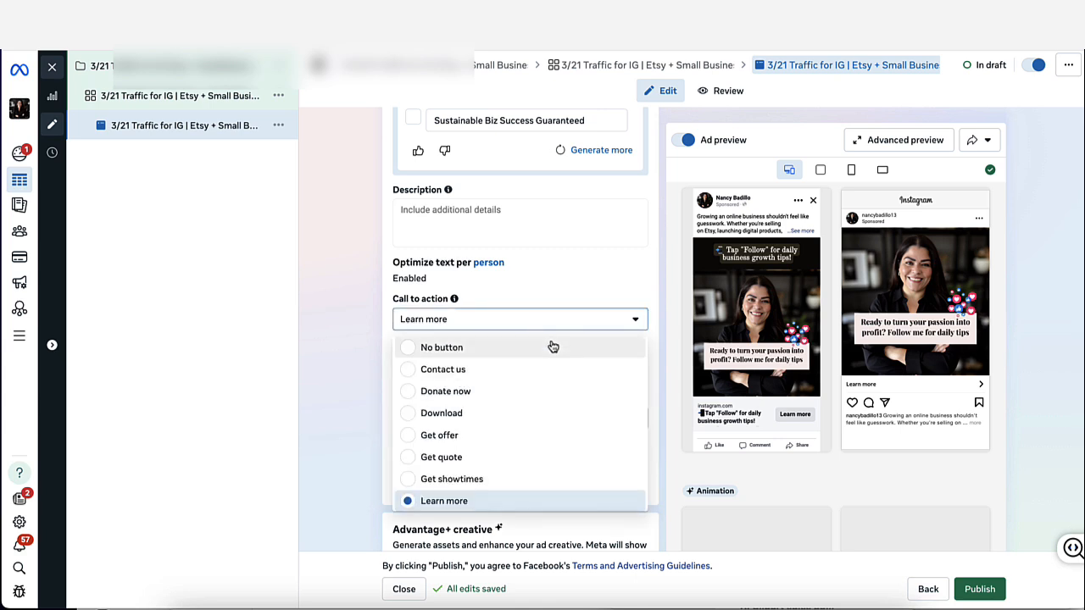
scroll(542, 461, "down", 3)
scroll(538, 470, "down", 4)
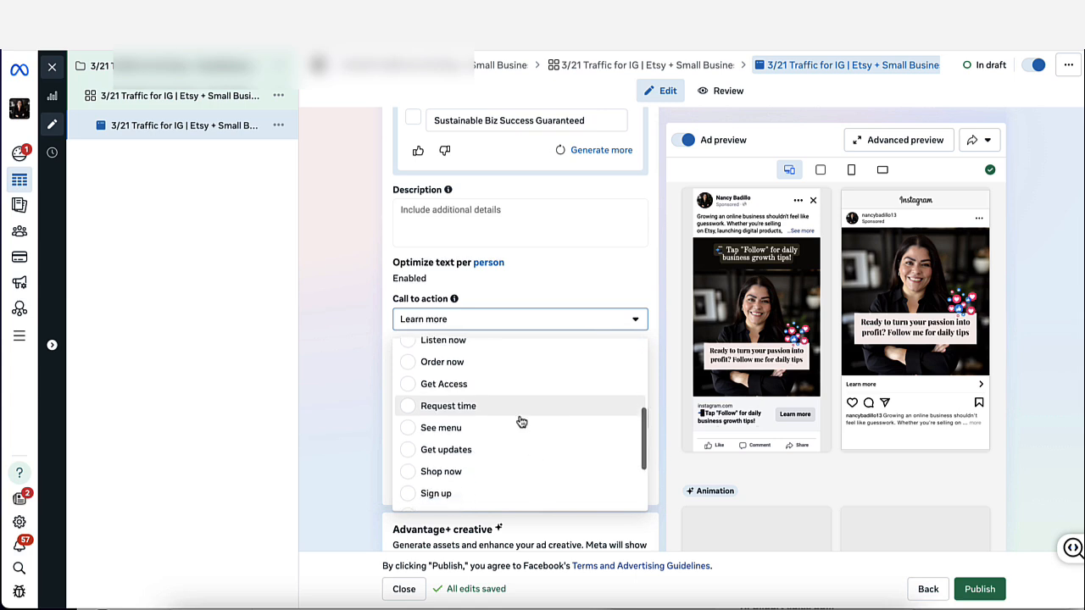
scroll(501, 482, "down", 1)
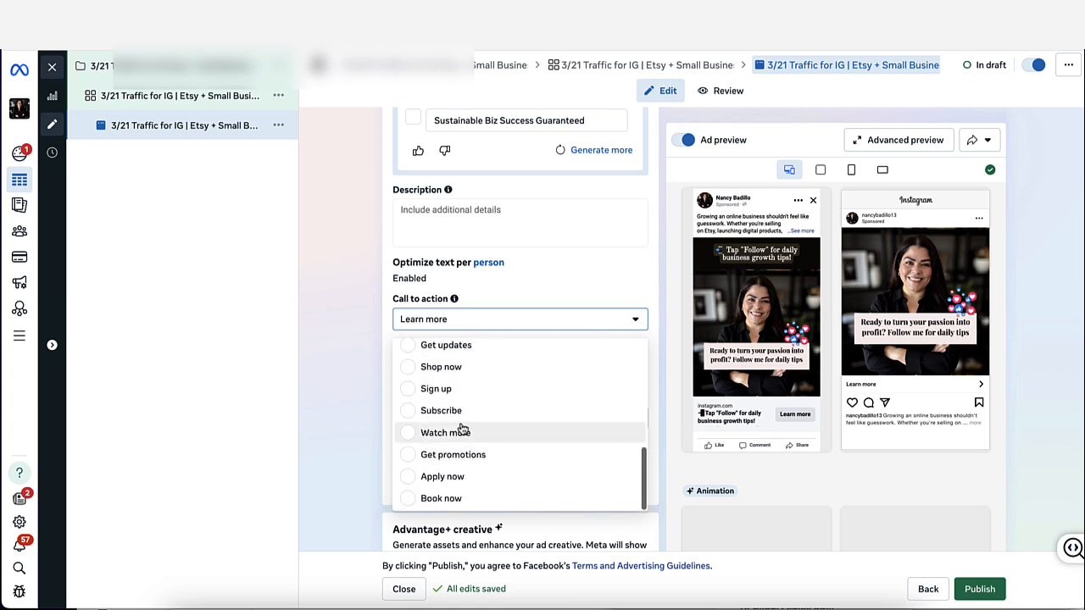
left_click(425, 411)
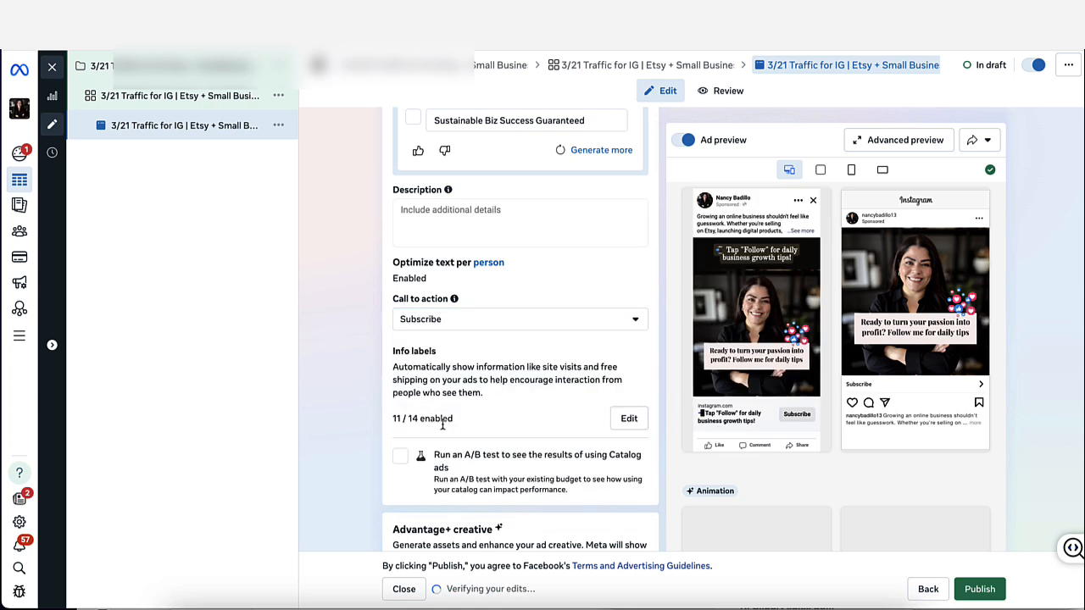
Review the ad's creative, text options, Advantage+ creative enhancements and tracking settings against the ad preview.
scroll(458, 406, "down", 2)
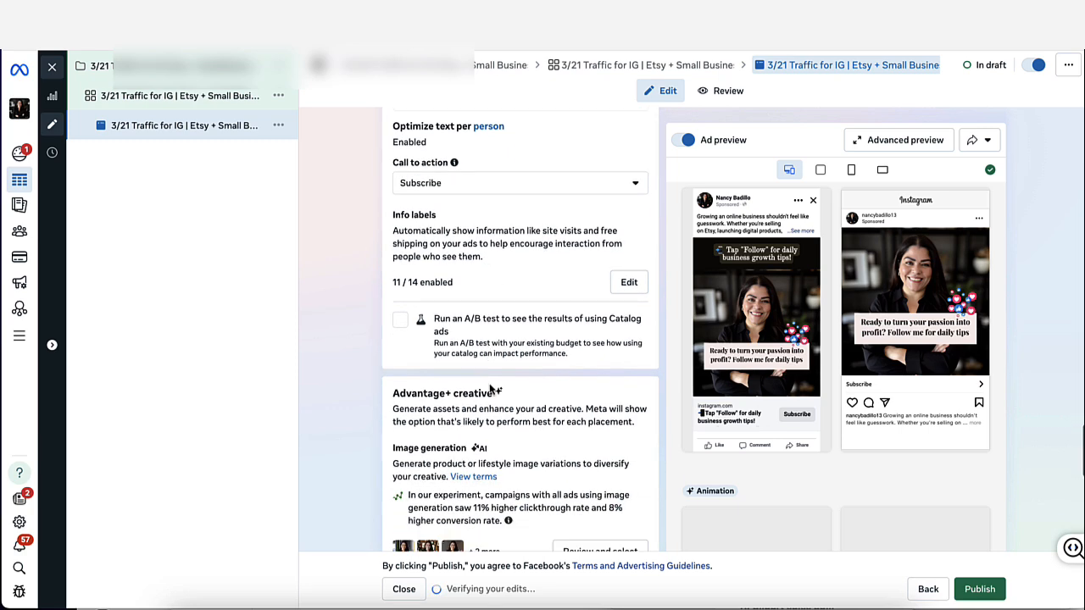
scroll(489, 386, "up", 5)
scroll(489, 386, "up", 1)
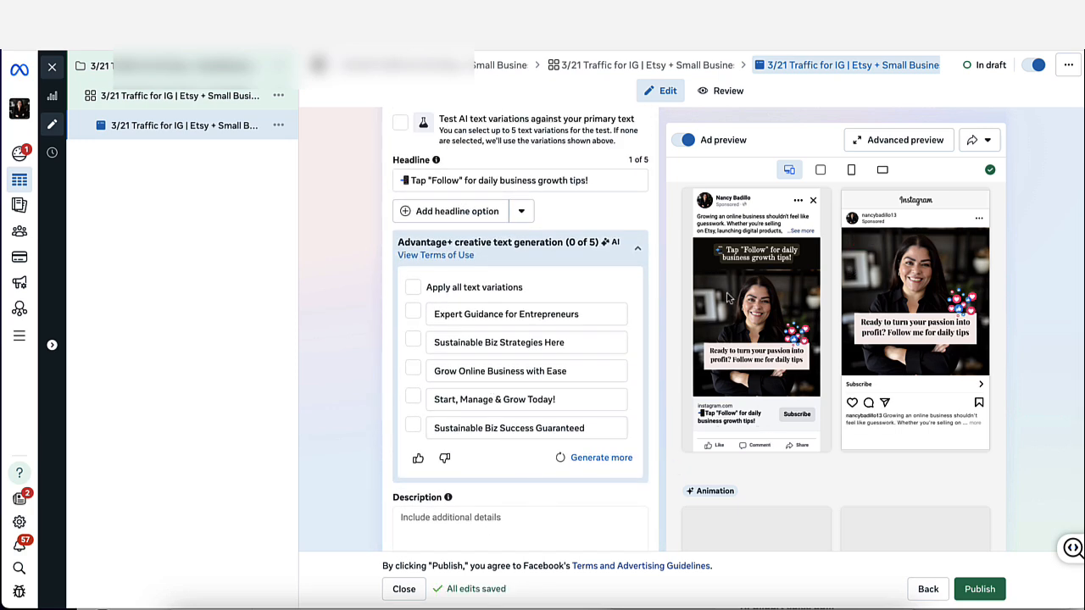
scroll(463, 326, "up", 5)
scroll(463, 326, "down", 15)
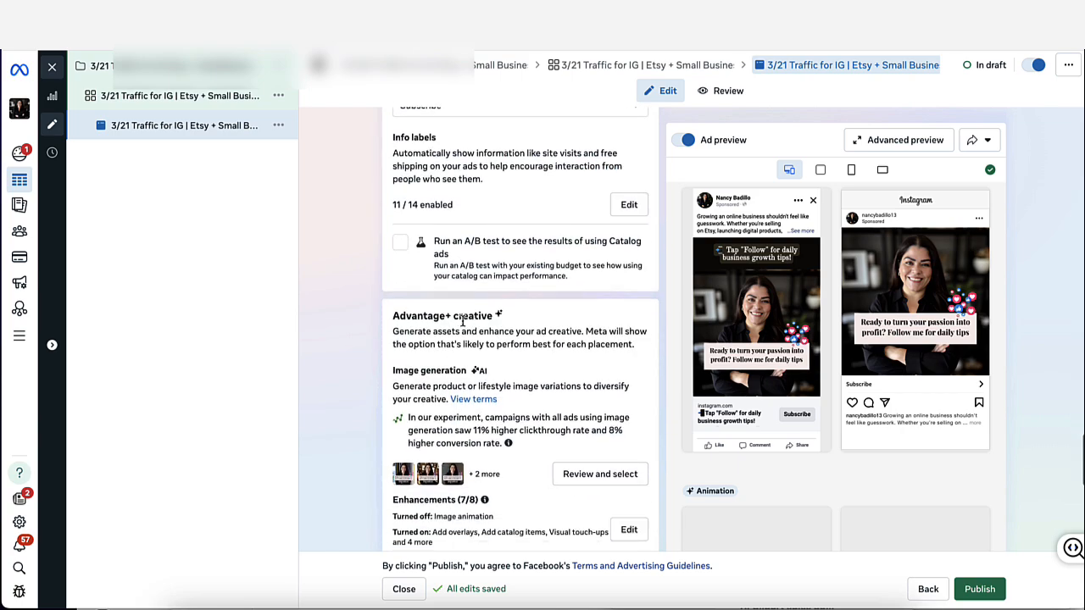
scroll(462, 319, "down", 1)
scroll(462, 320, "up", 1)
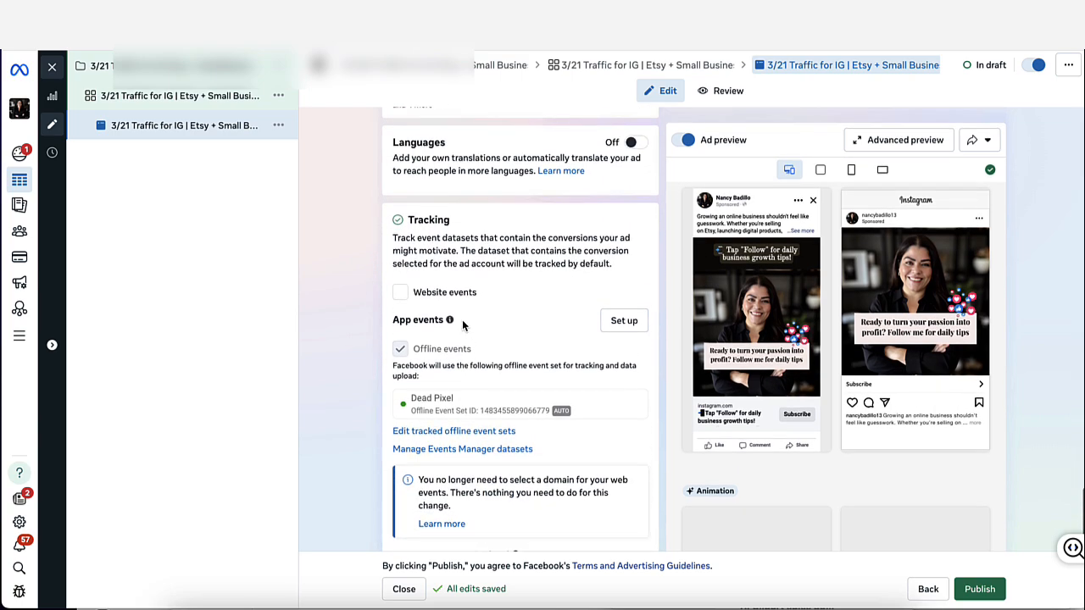
scroll(462, 320, "down", 3)
scroll(462, 319, "up", 5)
scroll(462, 319, "up", 10)
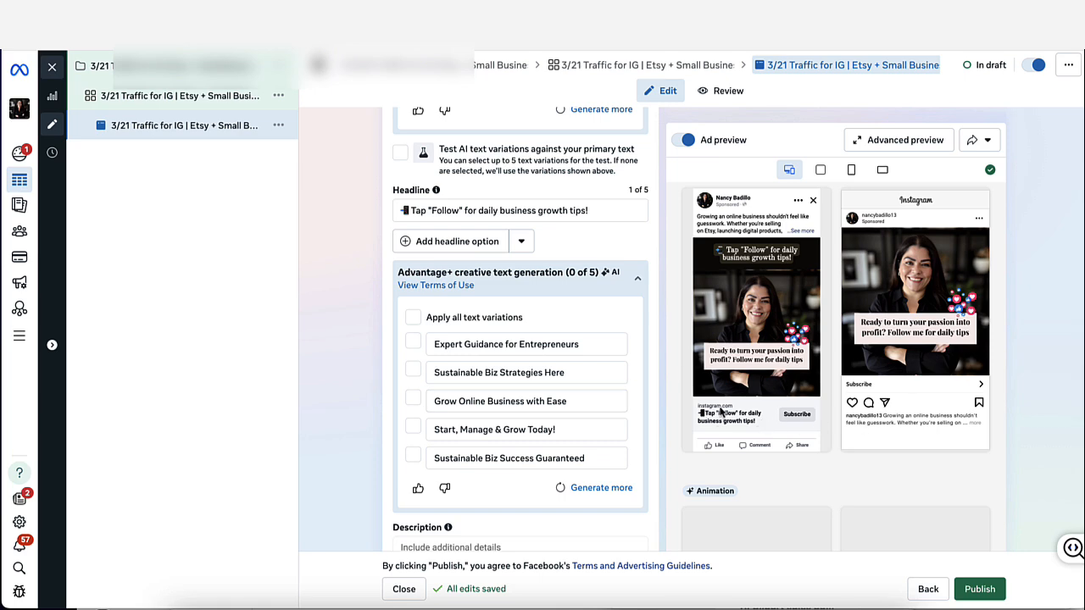
scroll(533, 309, "up", 1)
scroll(533, 309, "up", 3)
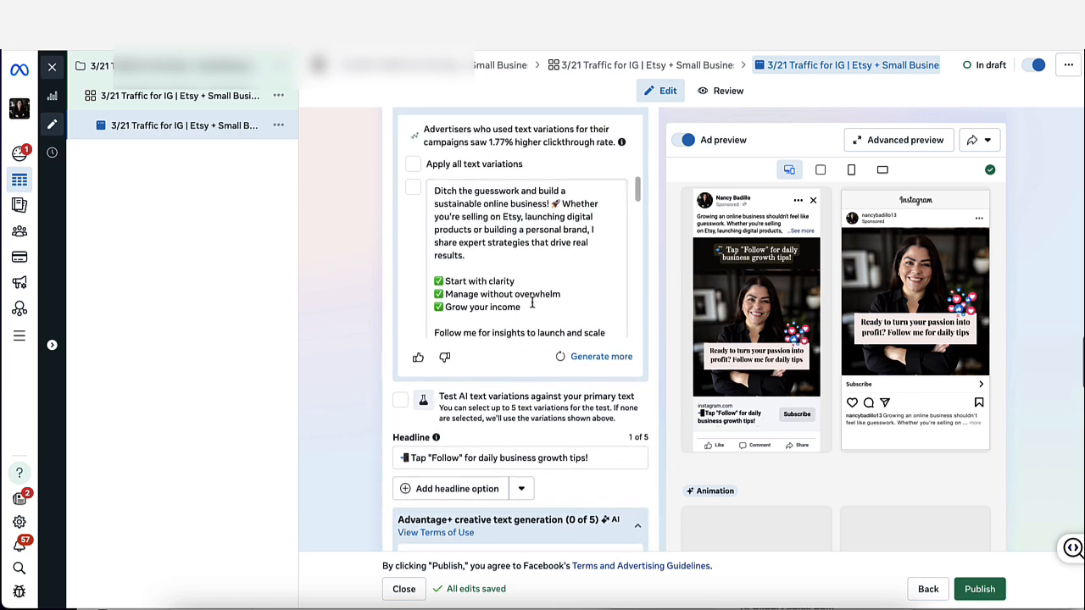
scroll(547, 298, "down", 1)
scroll(546, 298, "up", 1)
scroll(651, 134, "up", 5)
scroll(651, 134, "up", 2)
scroll(651, 133, "down", 4)
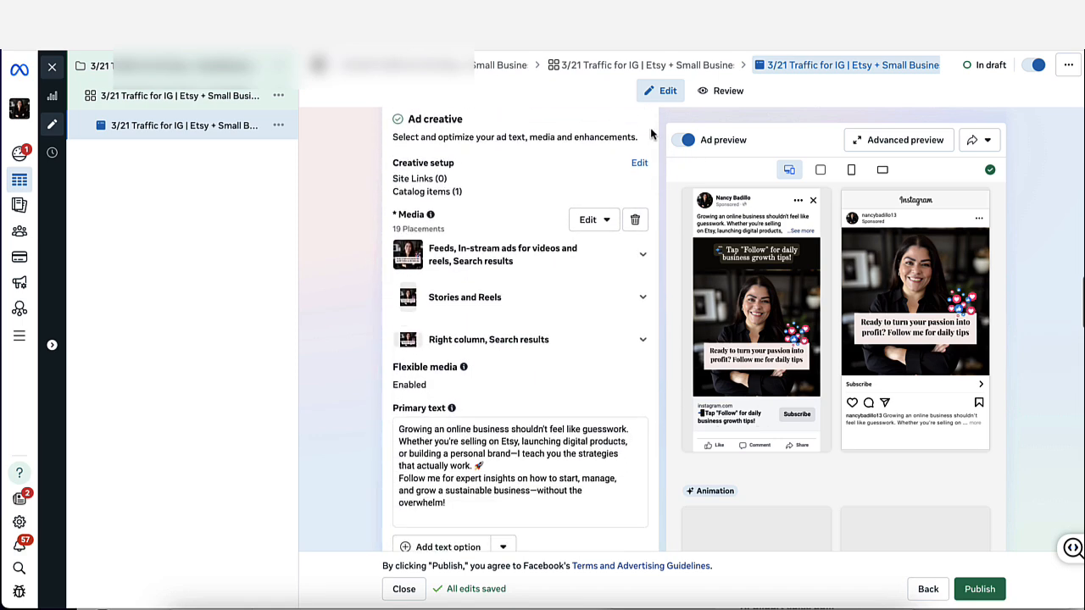
Open the advertiser's own website from the Instagram profile's browser tab and enter its home page address as the ad's display link.
scroll(651, 134, "up", 8)
scroll(651, 134, "up", 1)
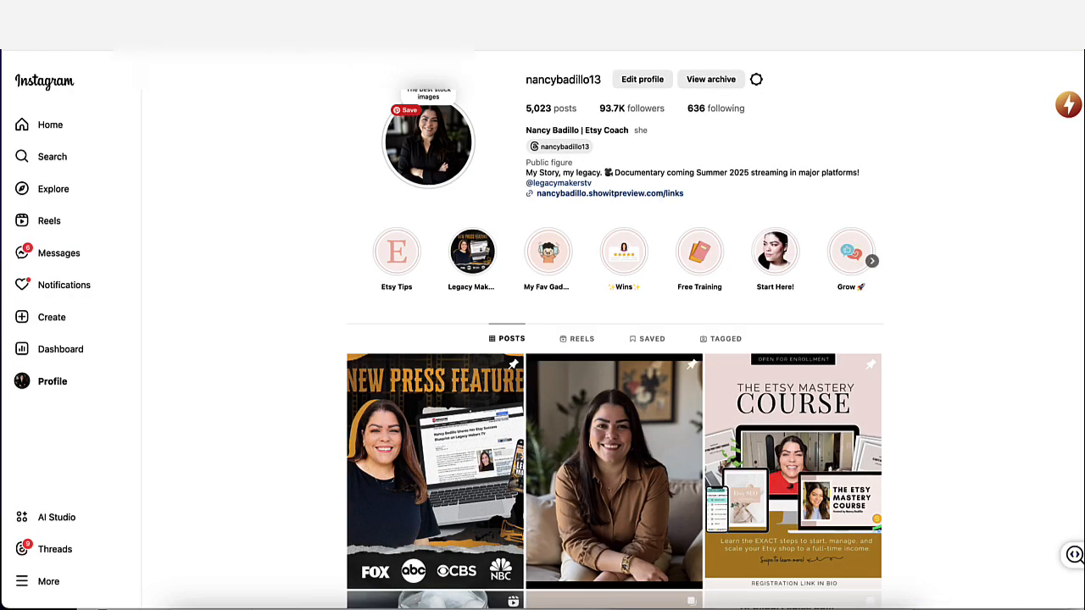
left_click(222, 36)
type("nac")
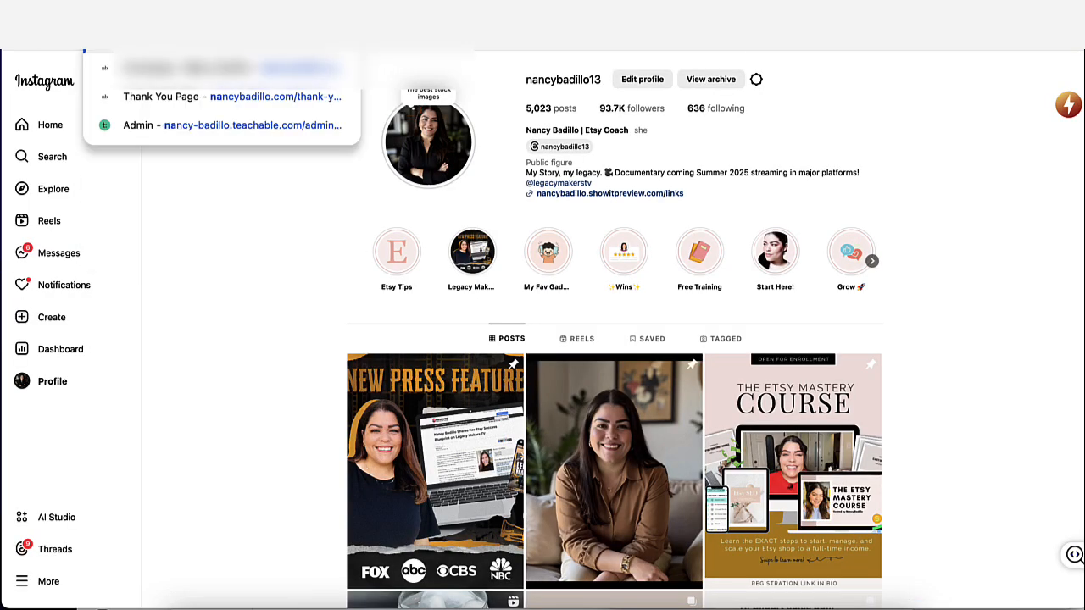
key("BackSpace")
type("nc")
key("Return")
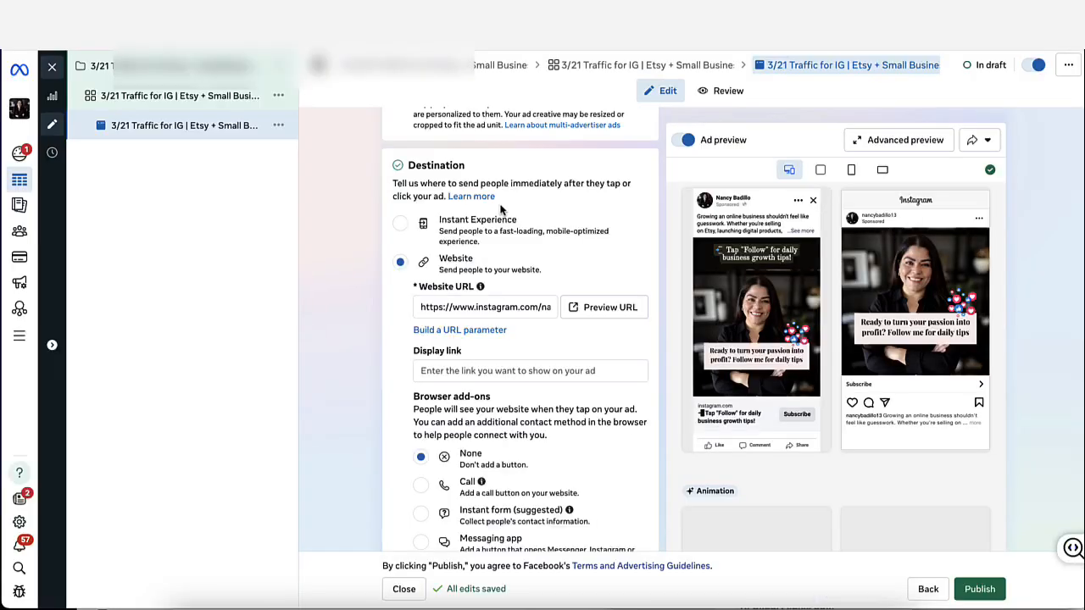
left_click(475, 371)
type("https://nancybadillo.com/")
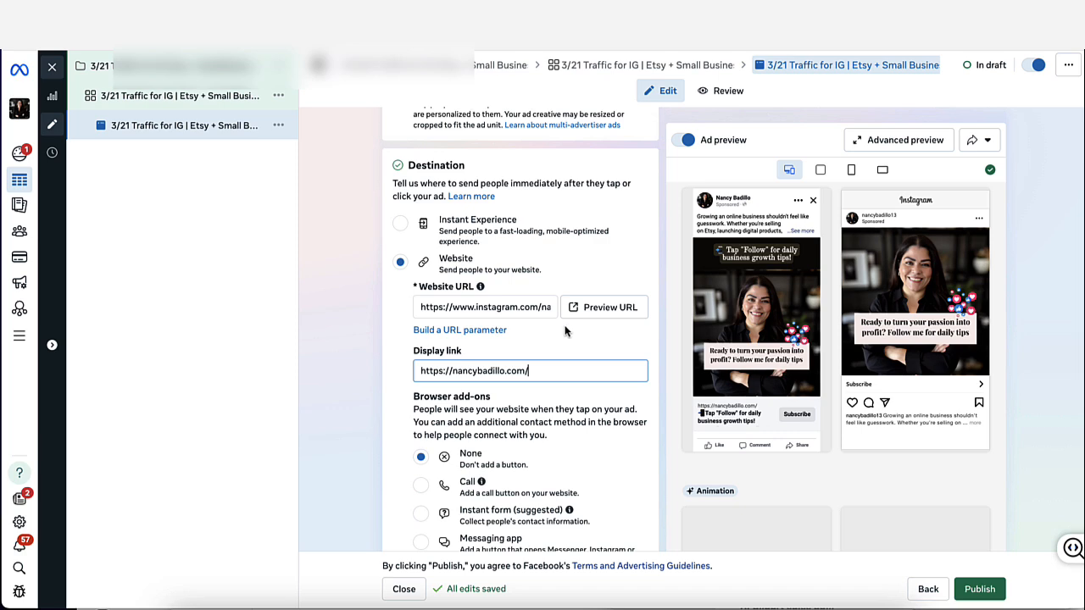
Turn off multi-advertiser ads in the ad setup.
scroll(530, 363, "up", 2)
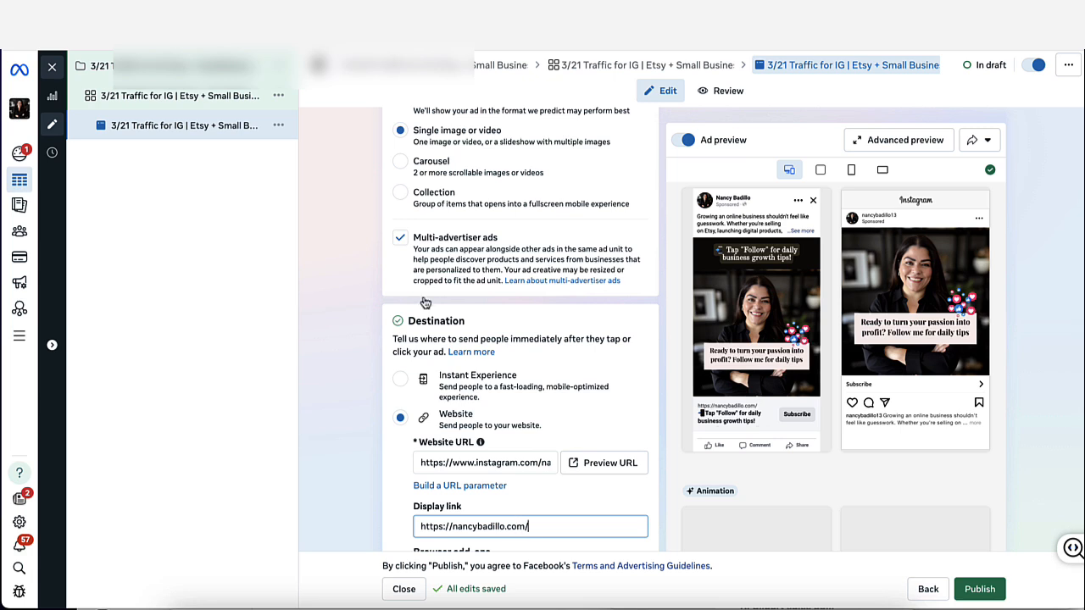
scroll(426, 302, "up", 1)
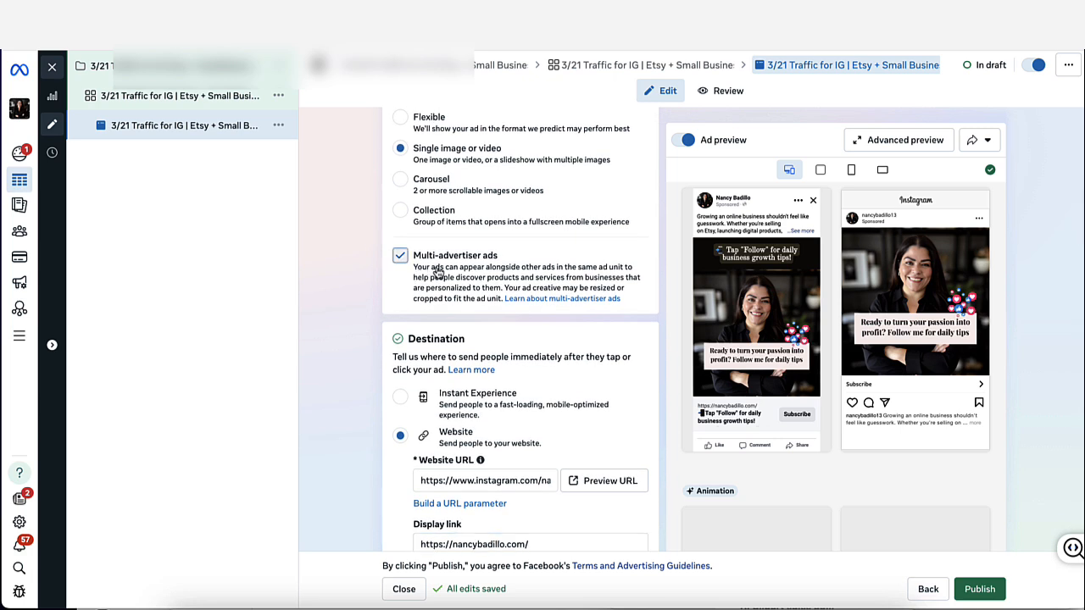
left_click(448, 277)
scroll(500, 320, "up", 2)
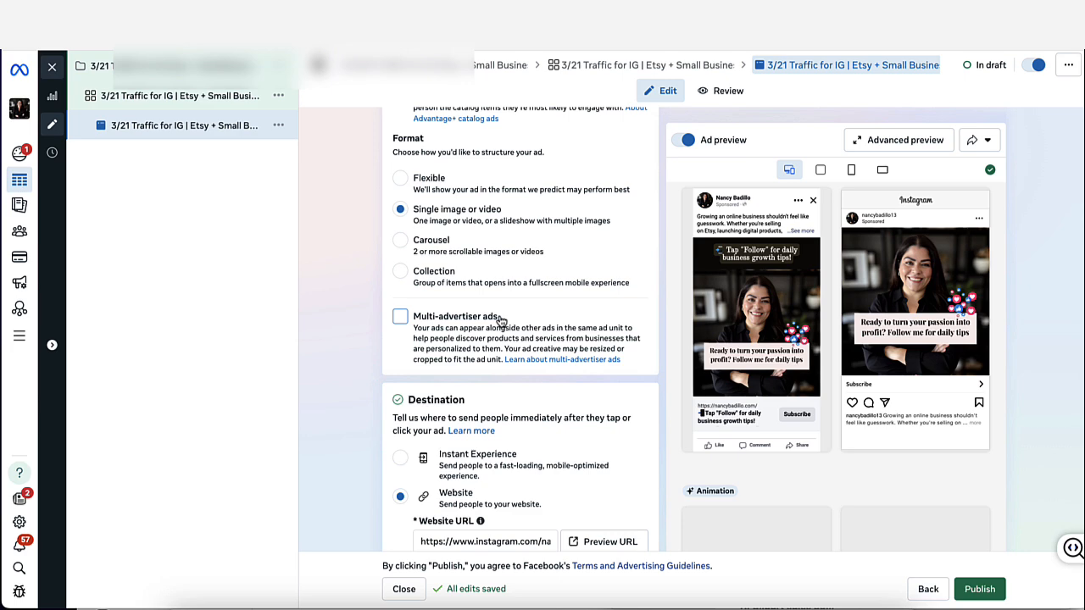
Check the ad's identity, destination and creative, and publish the campaign with its ad set and ad.
scroll(500, 321, "up", 8)
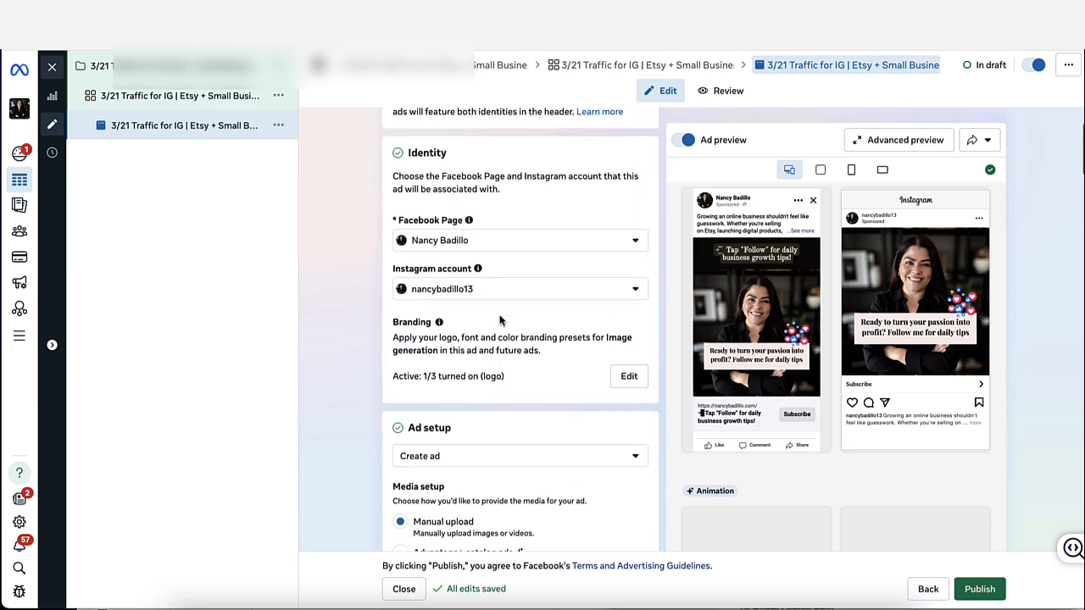
scroll(436, 223, "up", 3)
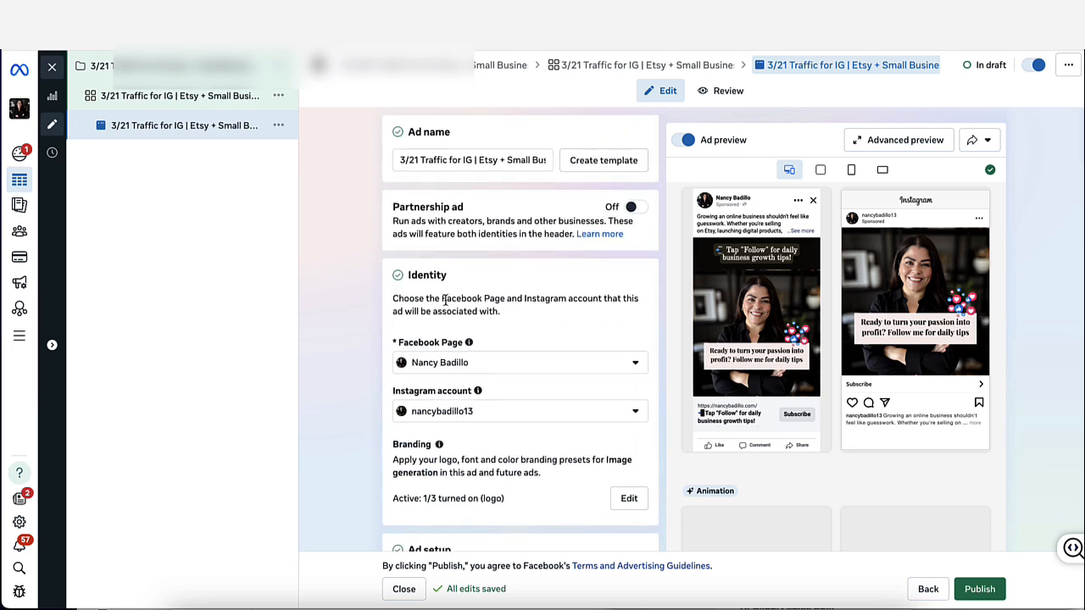
scroll(445, 300, "down", 10)
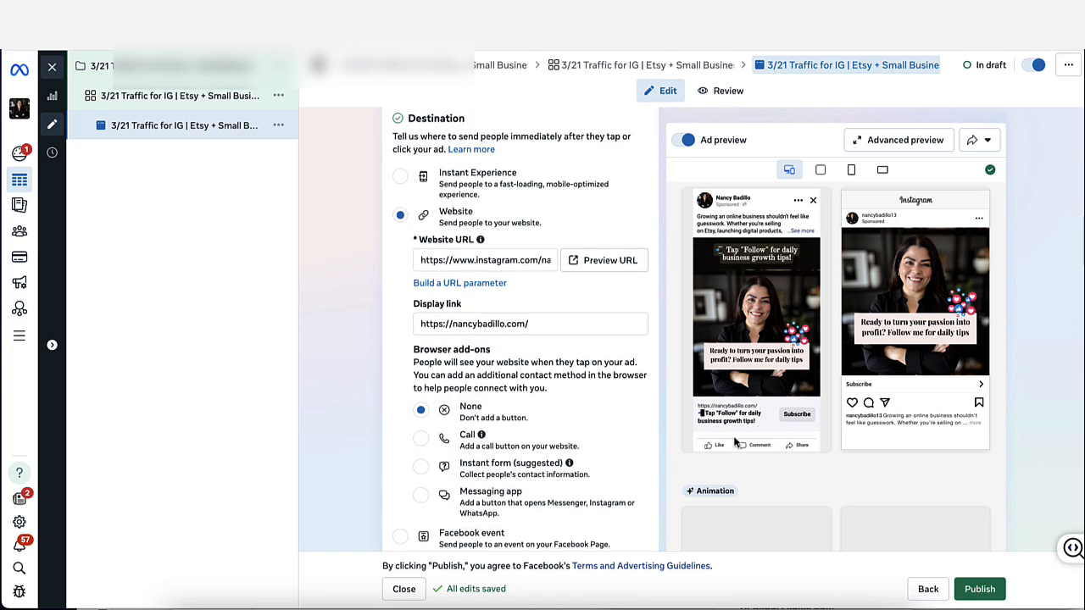
scroll(501, 434, "down", 10)
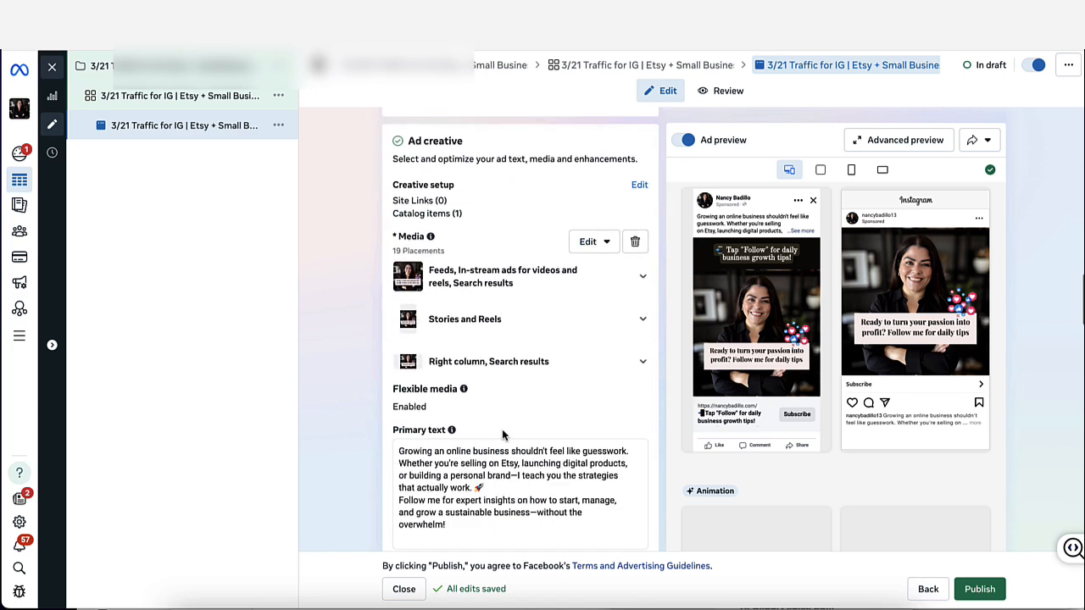
scroll(502, 434, "down", 3)
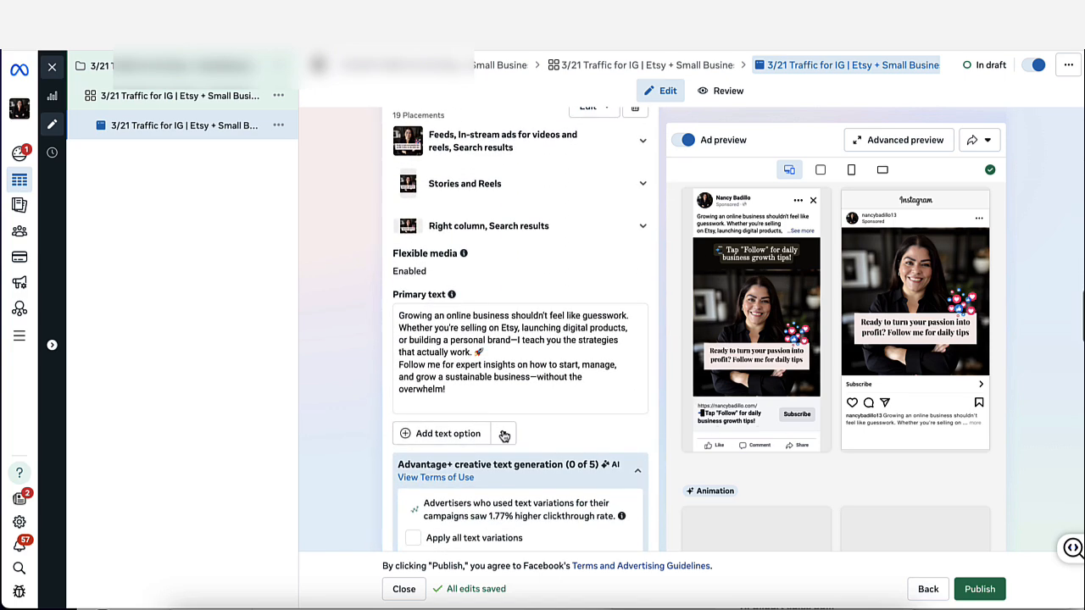
left_click(979, 589)
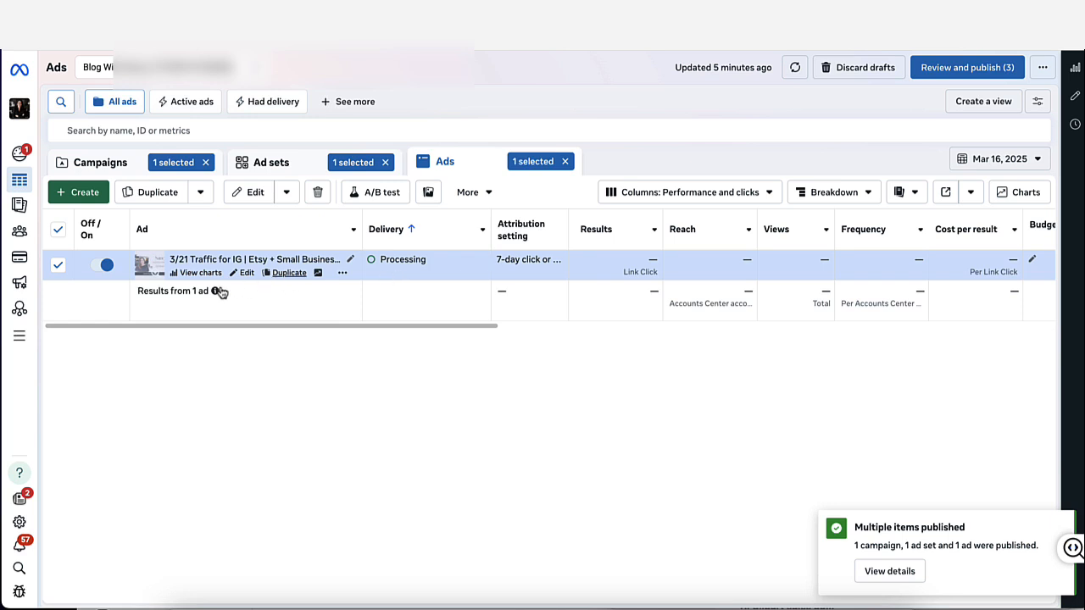
Check the delivery status details of the newly published "3/21 Traffic for IG" ad in the ads list.
mouse_move(153, 271)
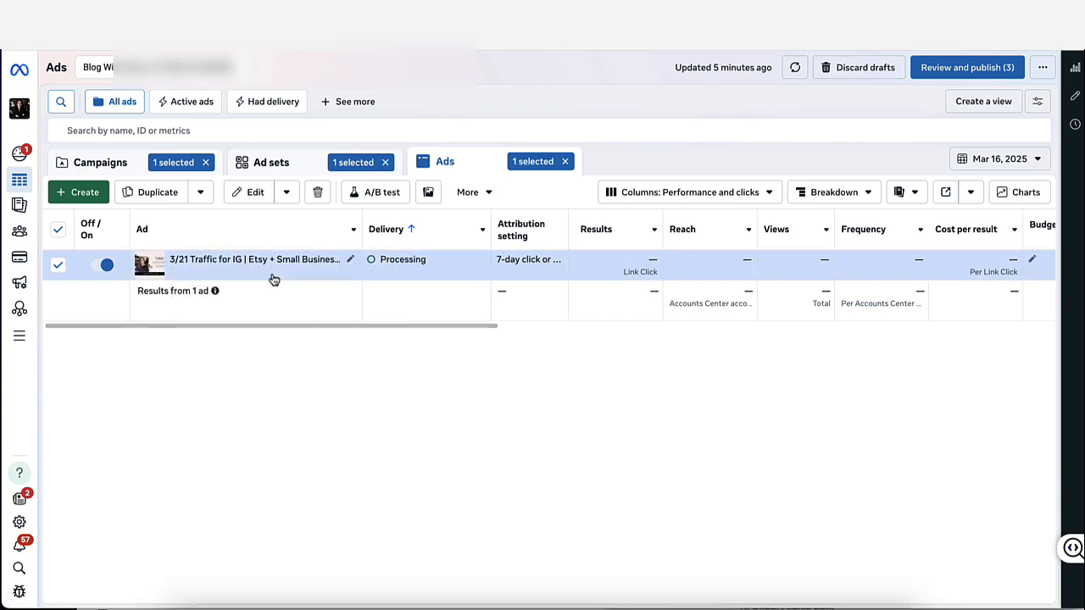
mouse_move(278, 265)
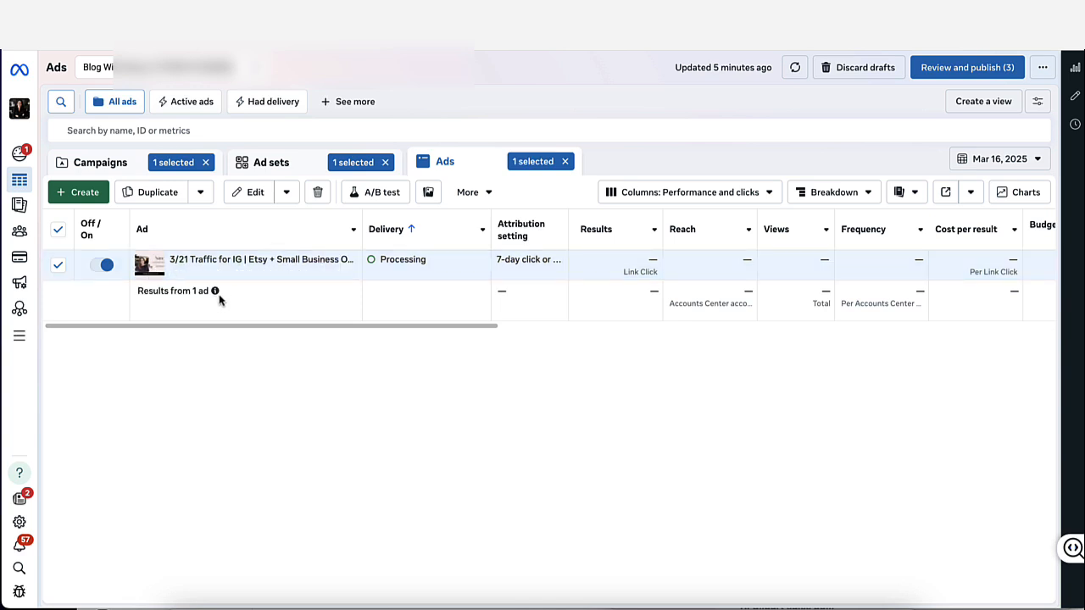
mouse_move(216, 294)
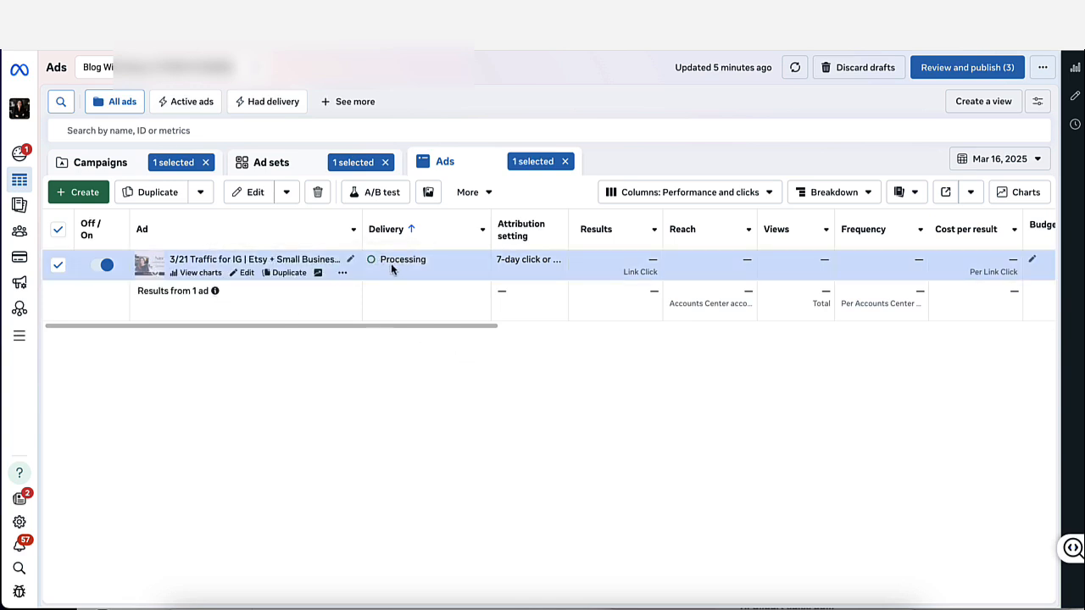
mouse_move(389, 266)
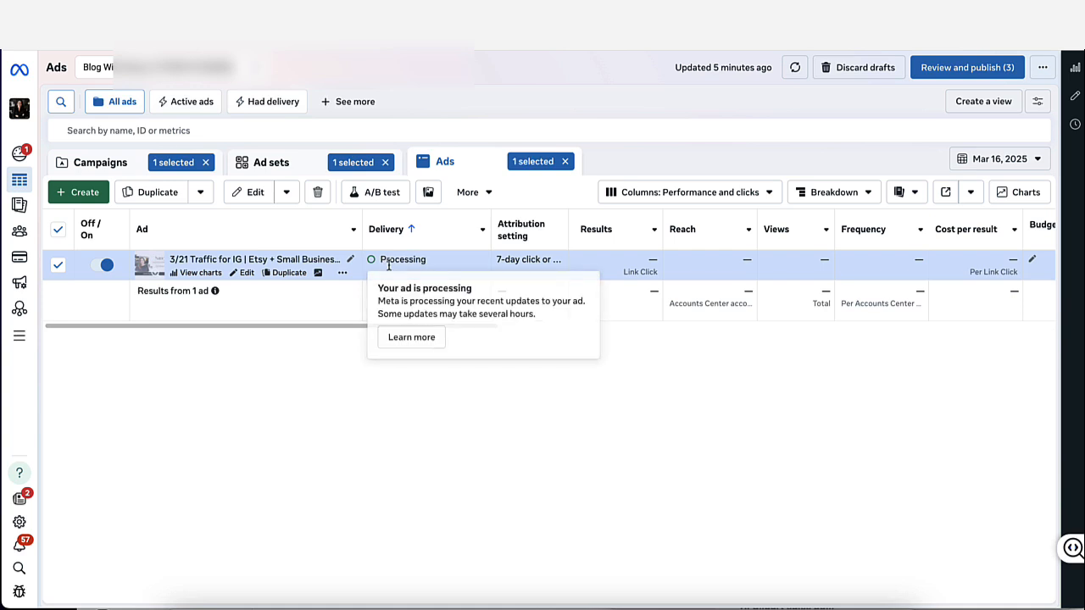